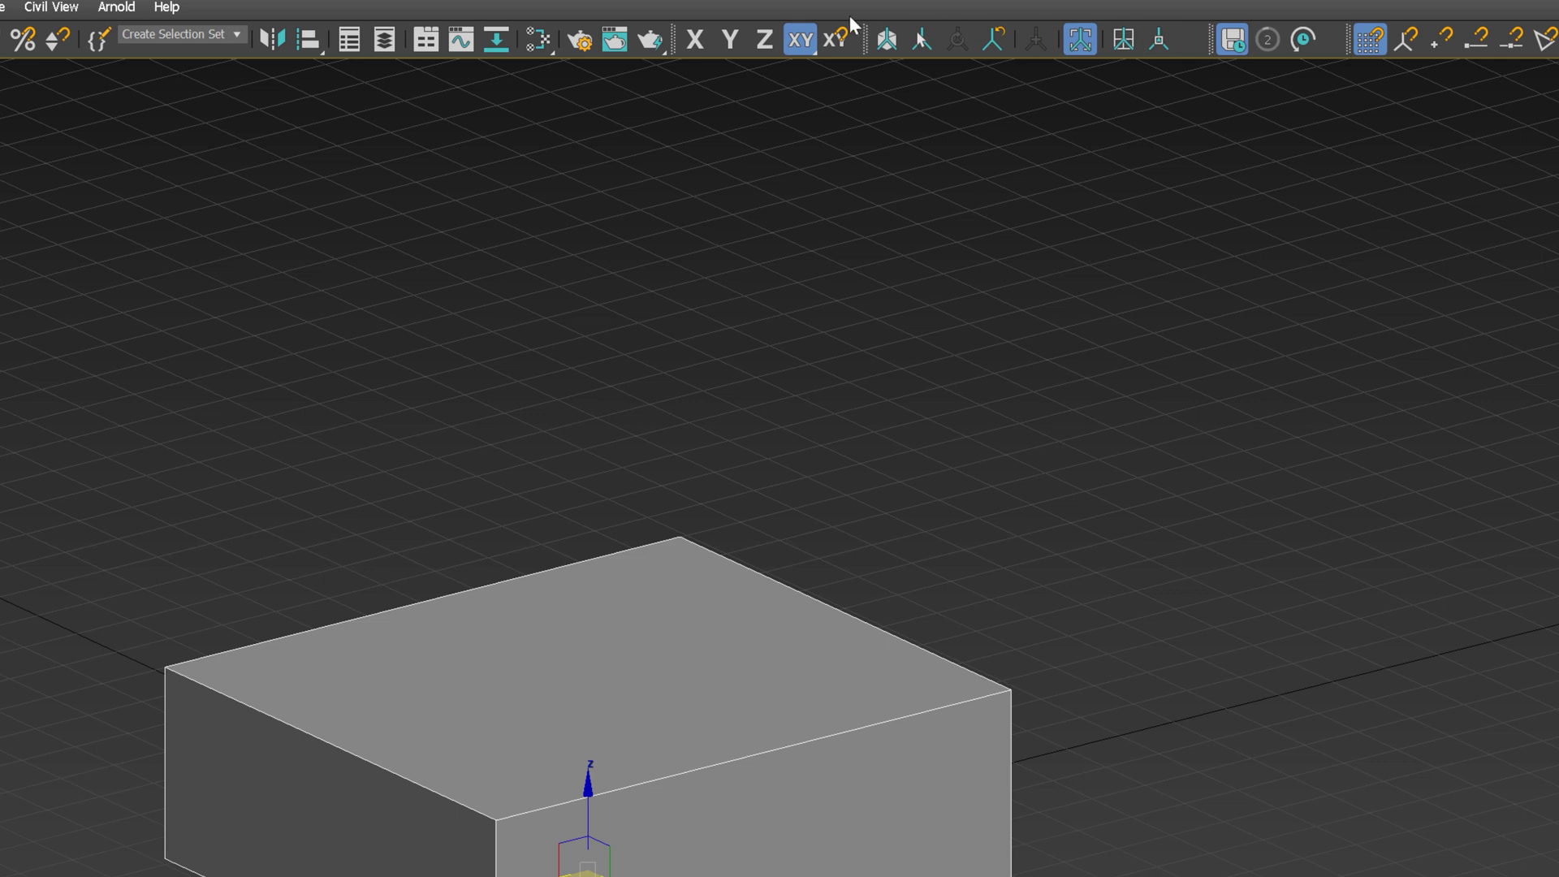
Step: Detach the Snap Working Pivot Tools commands as a floating palette and place it in the viewport beside the box
click(111, 12)
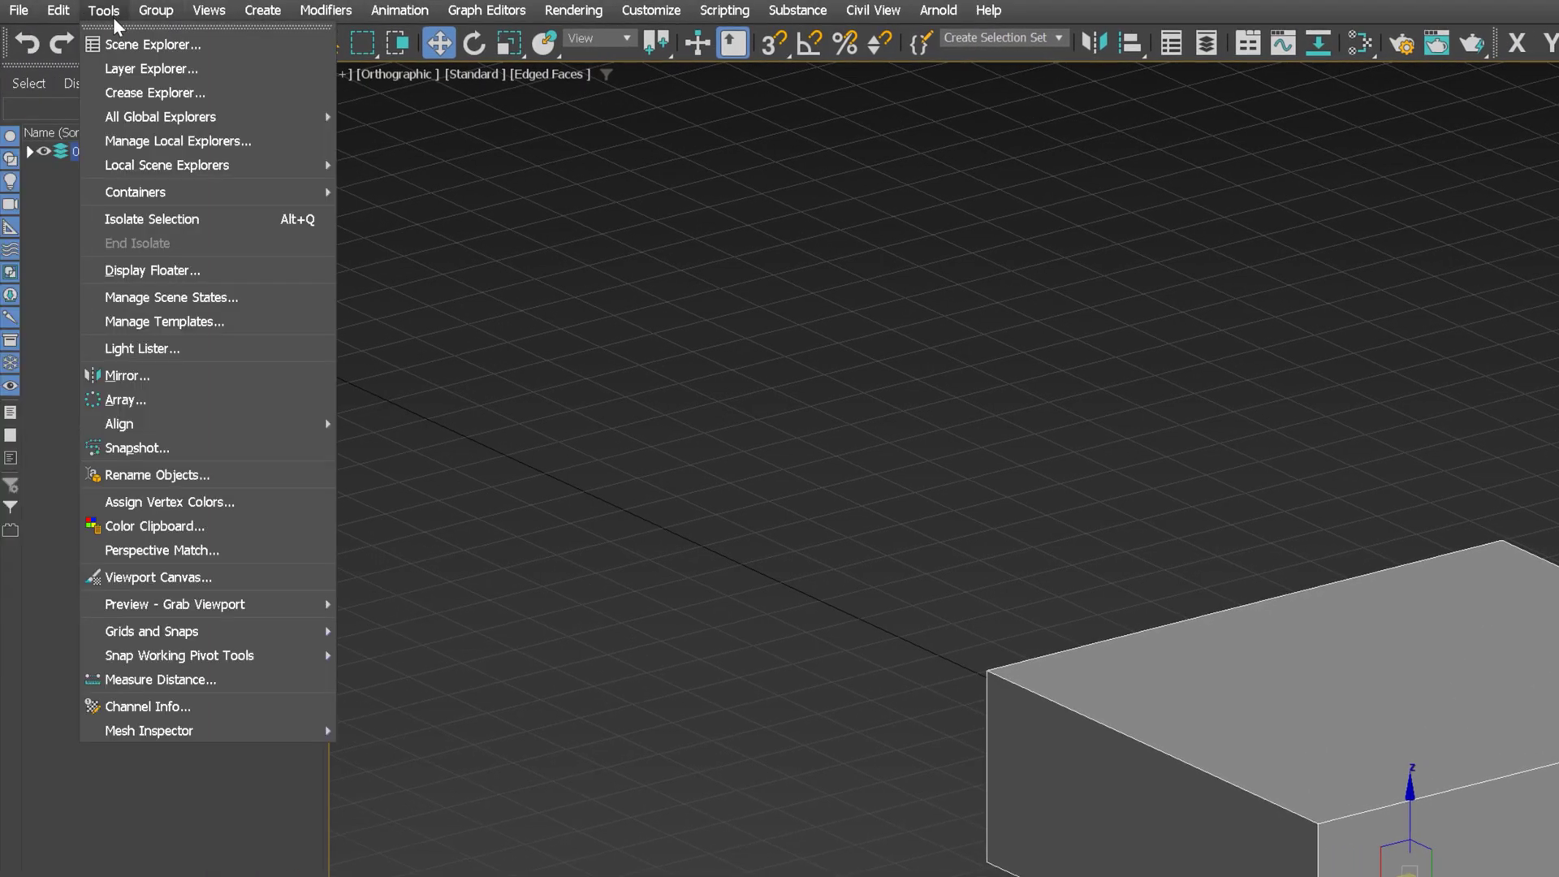
mouse_move(289, 658)
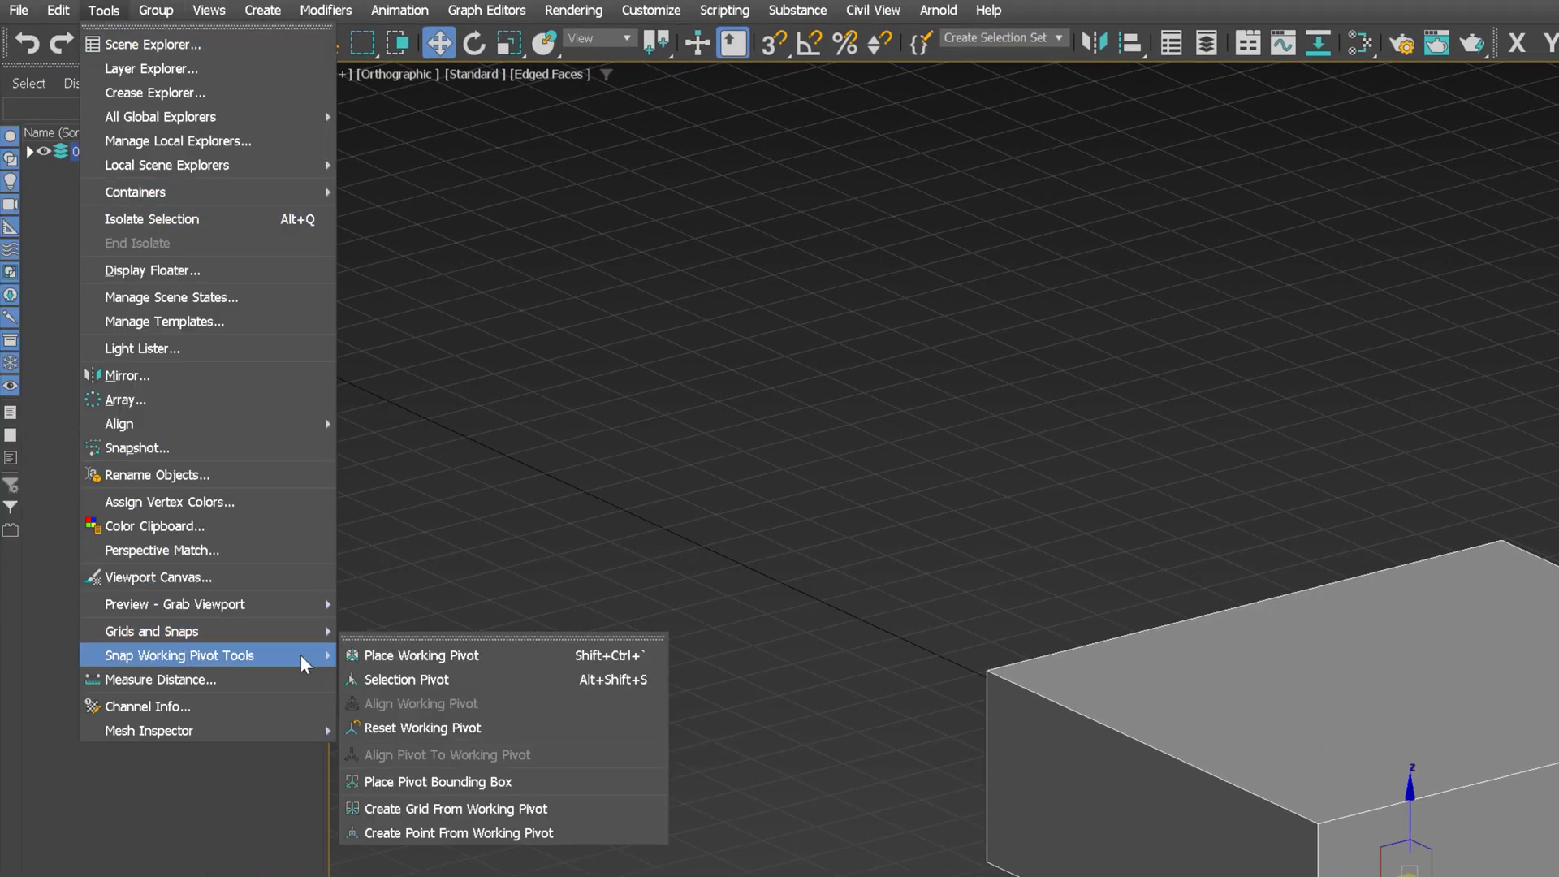
click(484, 639)
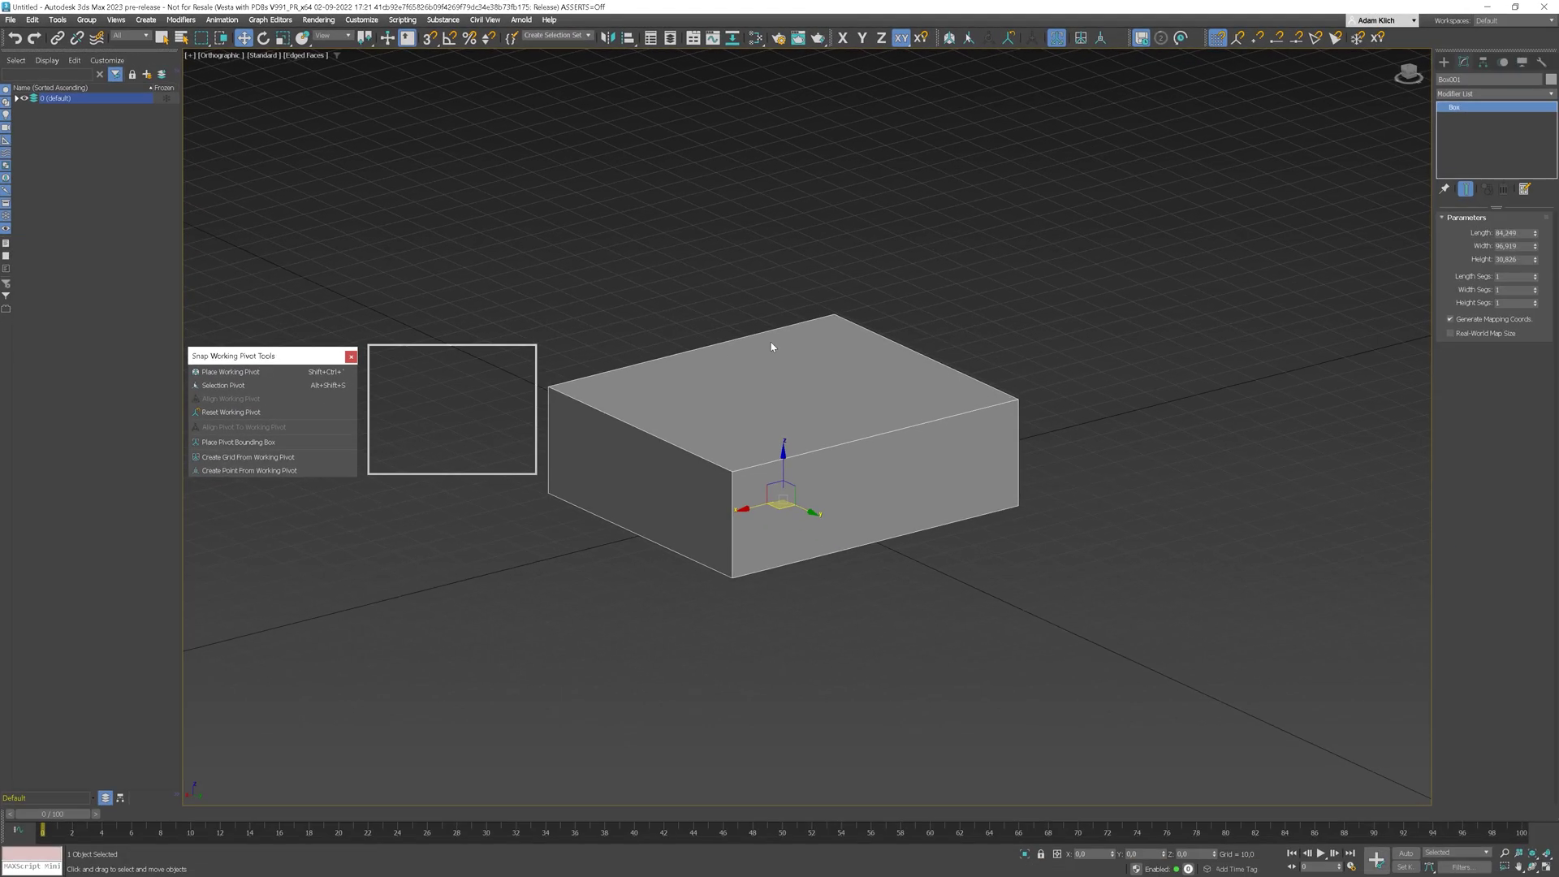
drag(771, 346, 1094, 250)
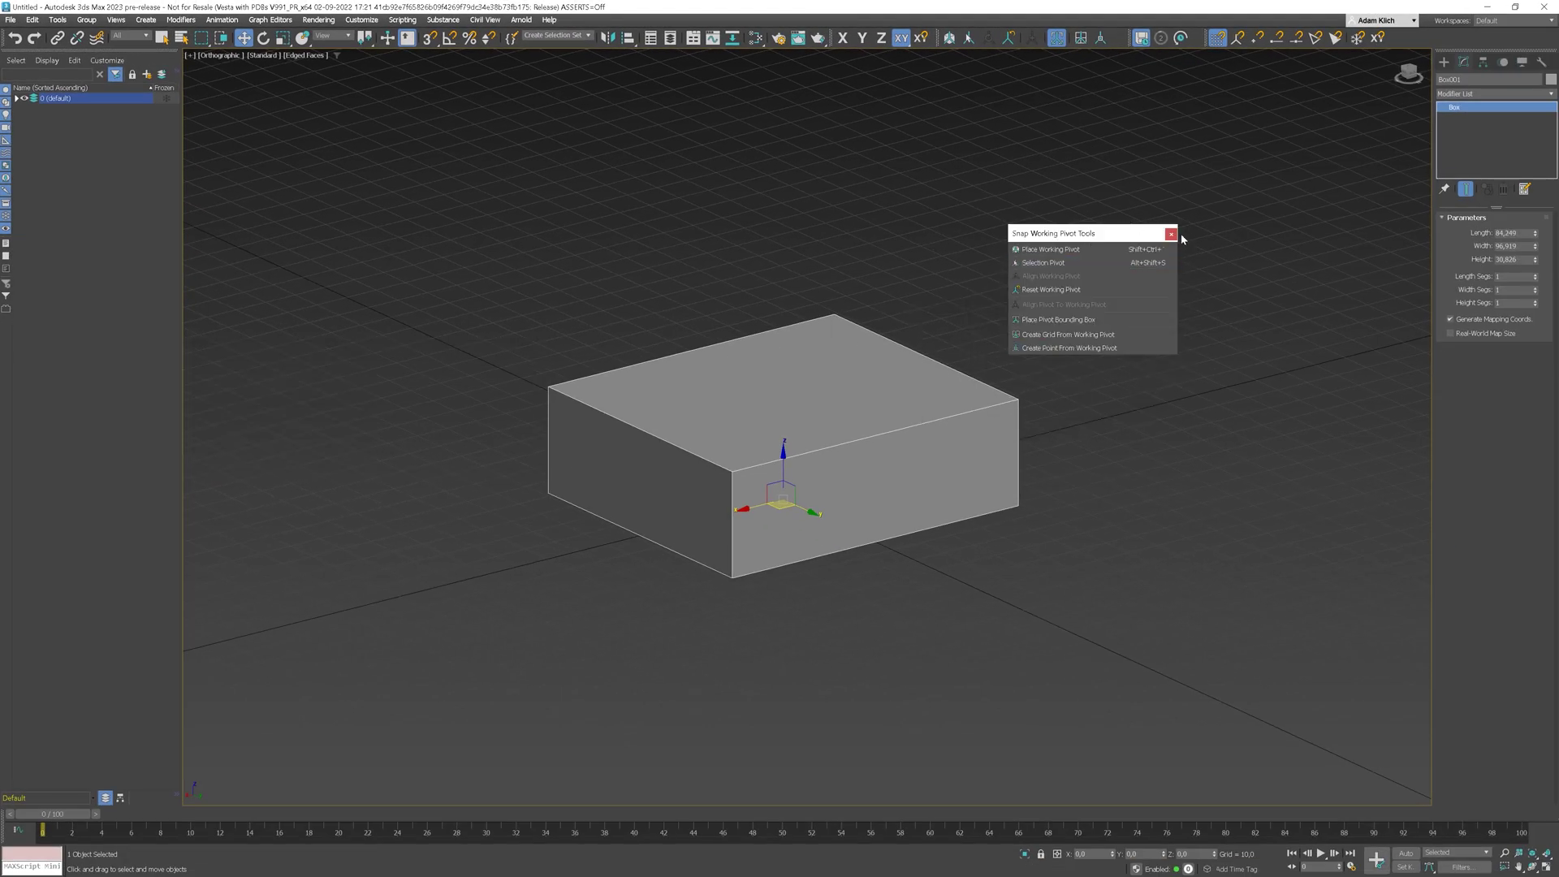
right_click(1095, 469)
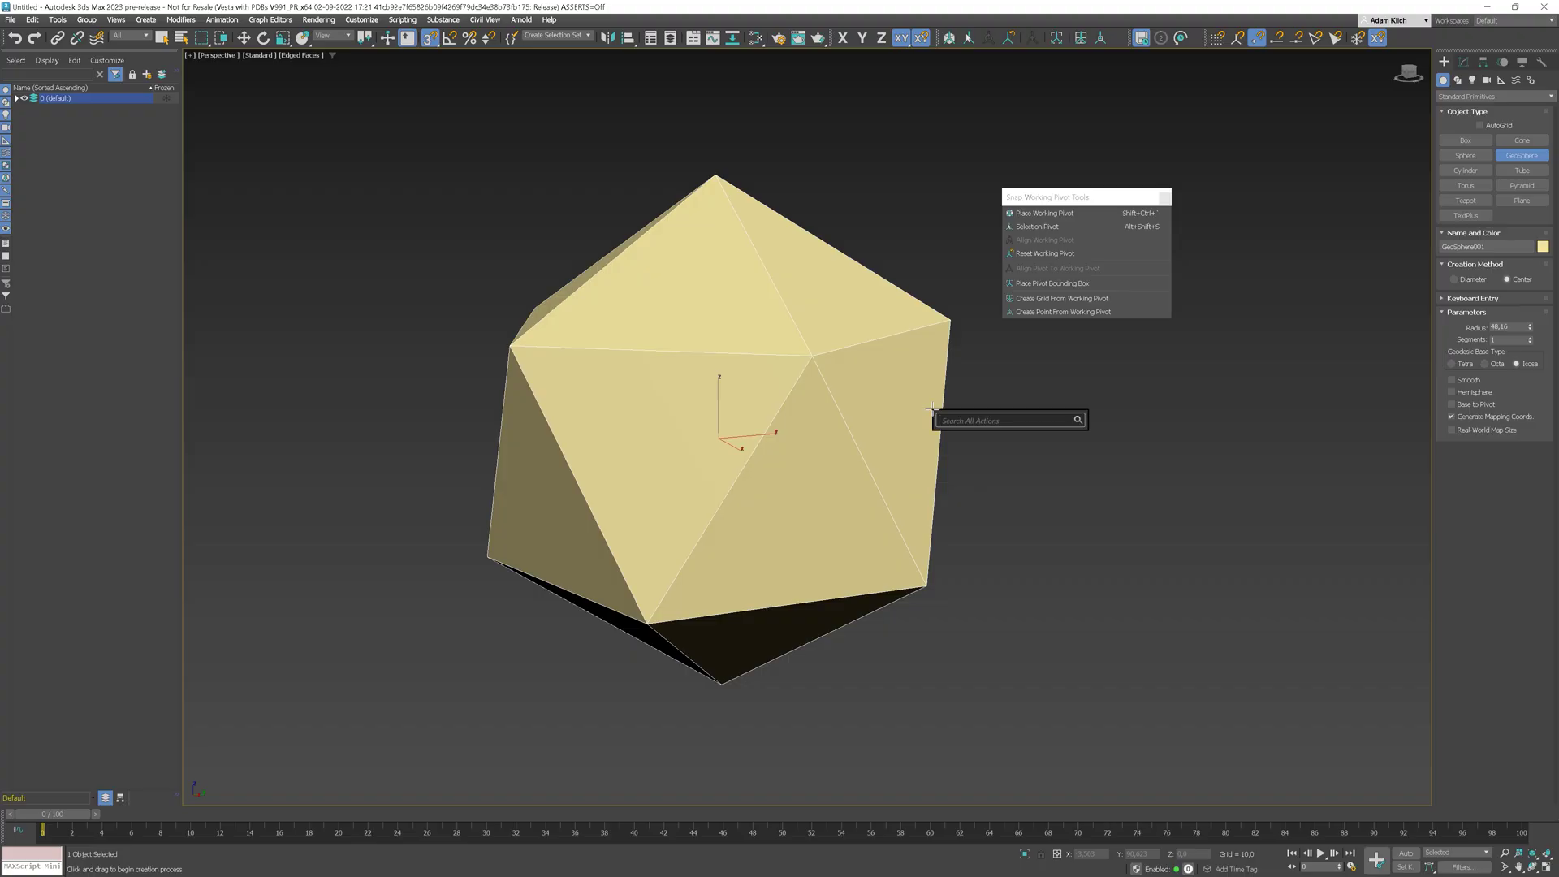
Step: Add an Edit Poly modifier to the geosphere and select one upper triangular face at polygon level
text(edit po)
key(Return)
key(4)
key(ctrl+shift+grave)
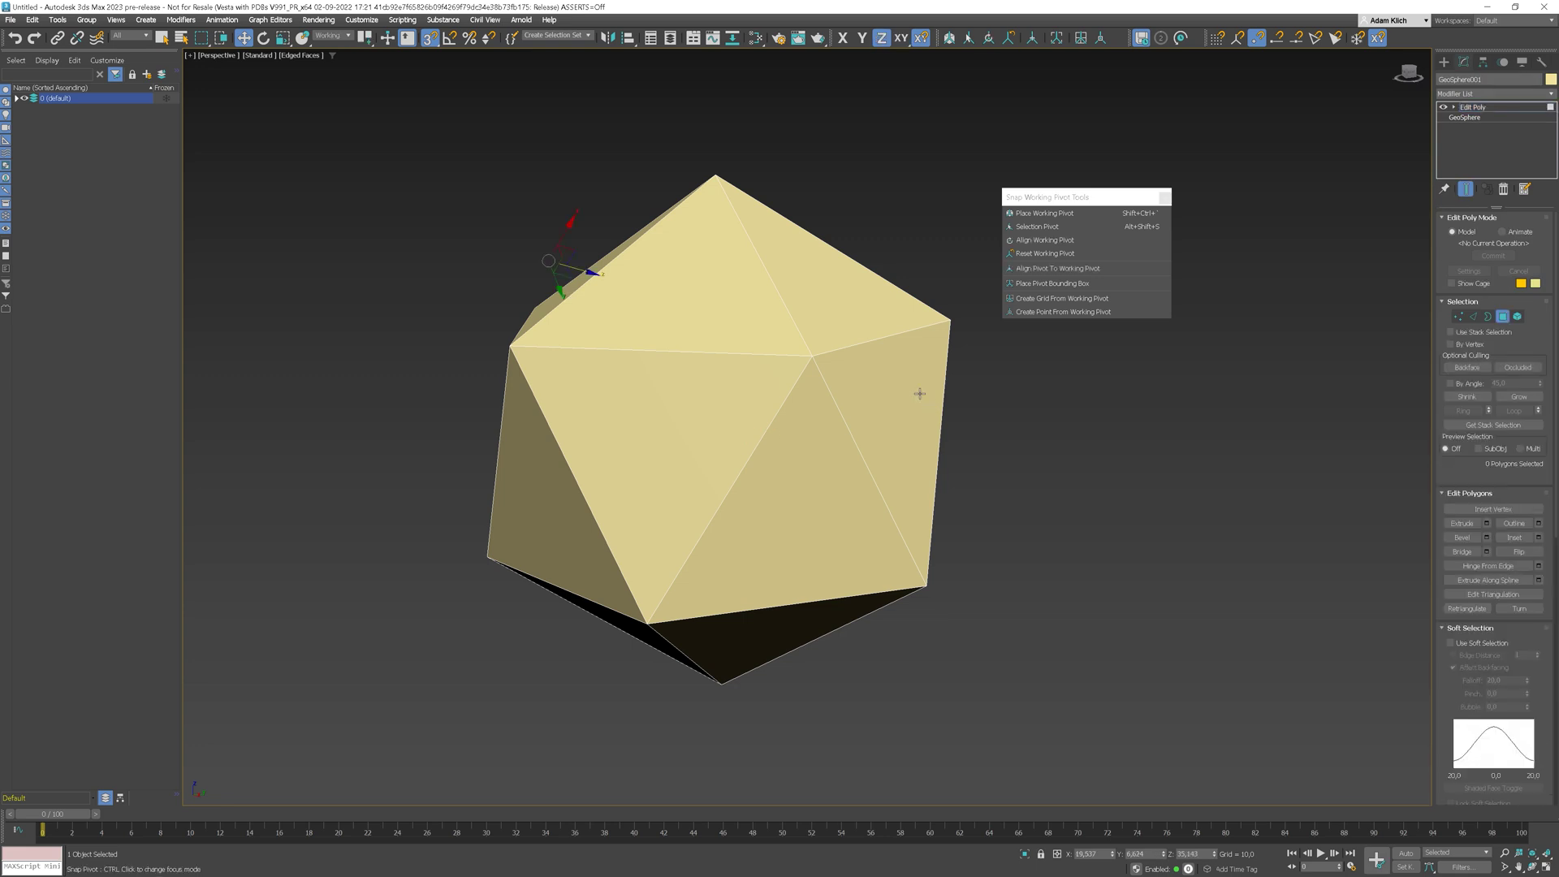
click(837, 300)
alt+middle_drag(894, 312, 837, 325)
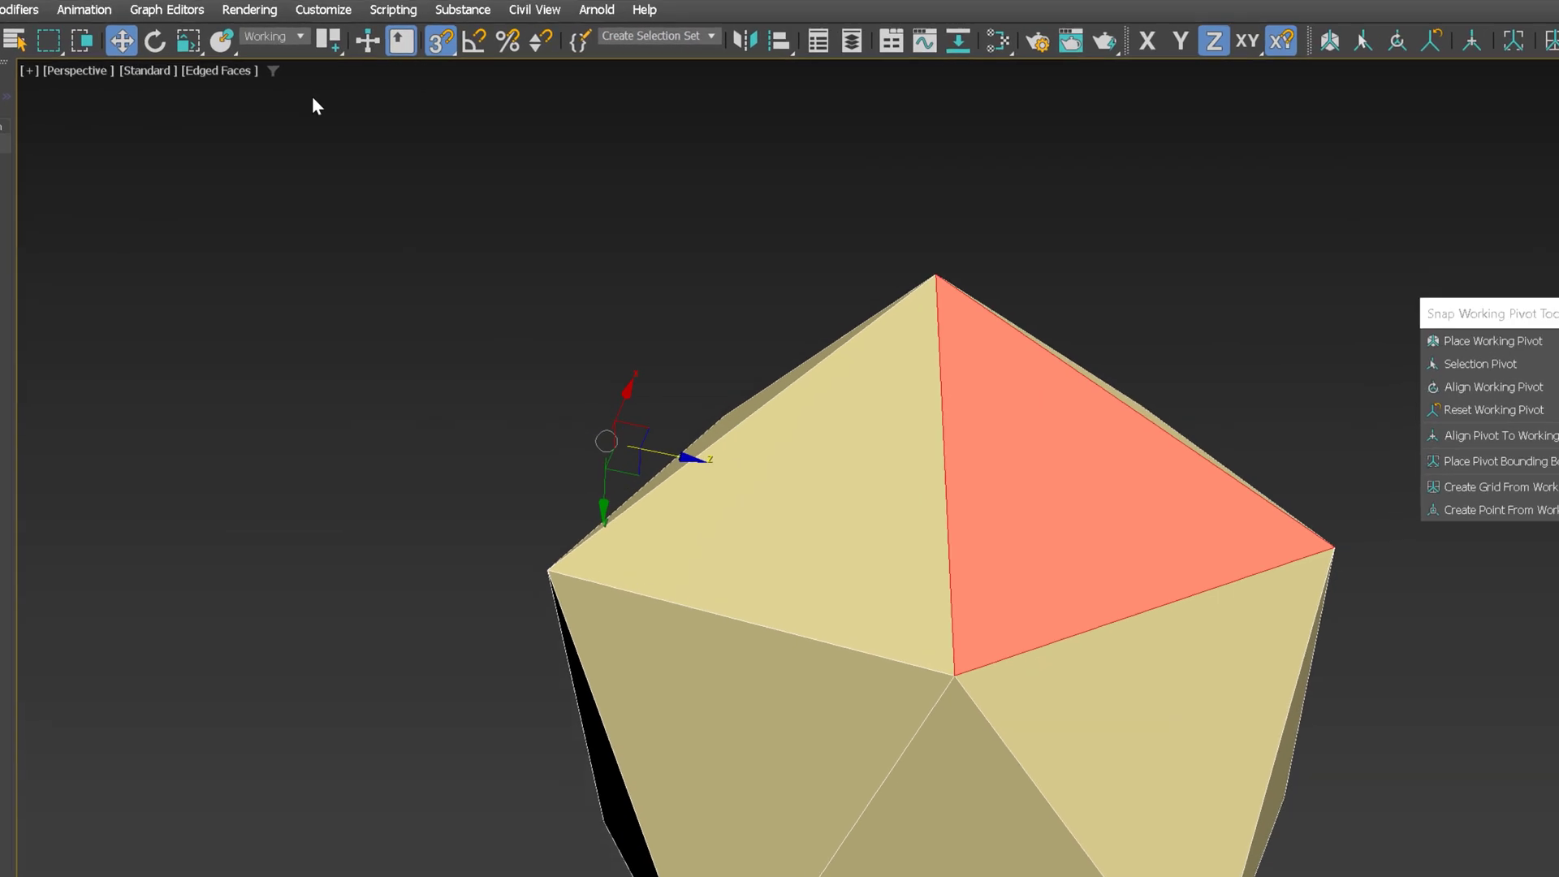
Step: Switch the reference coordinate system to View and change the transform centre so the gizmo sits on the selected face
click(341, 36)
click(333, 45)
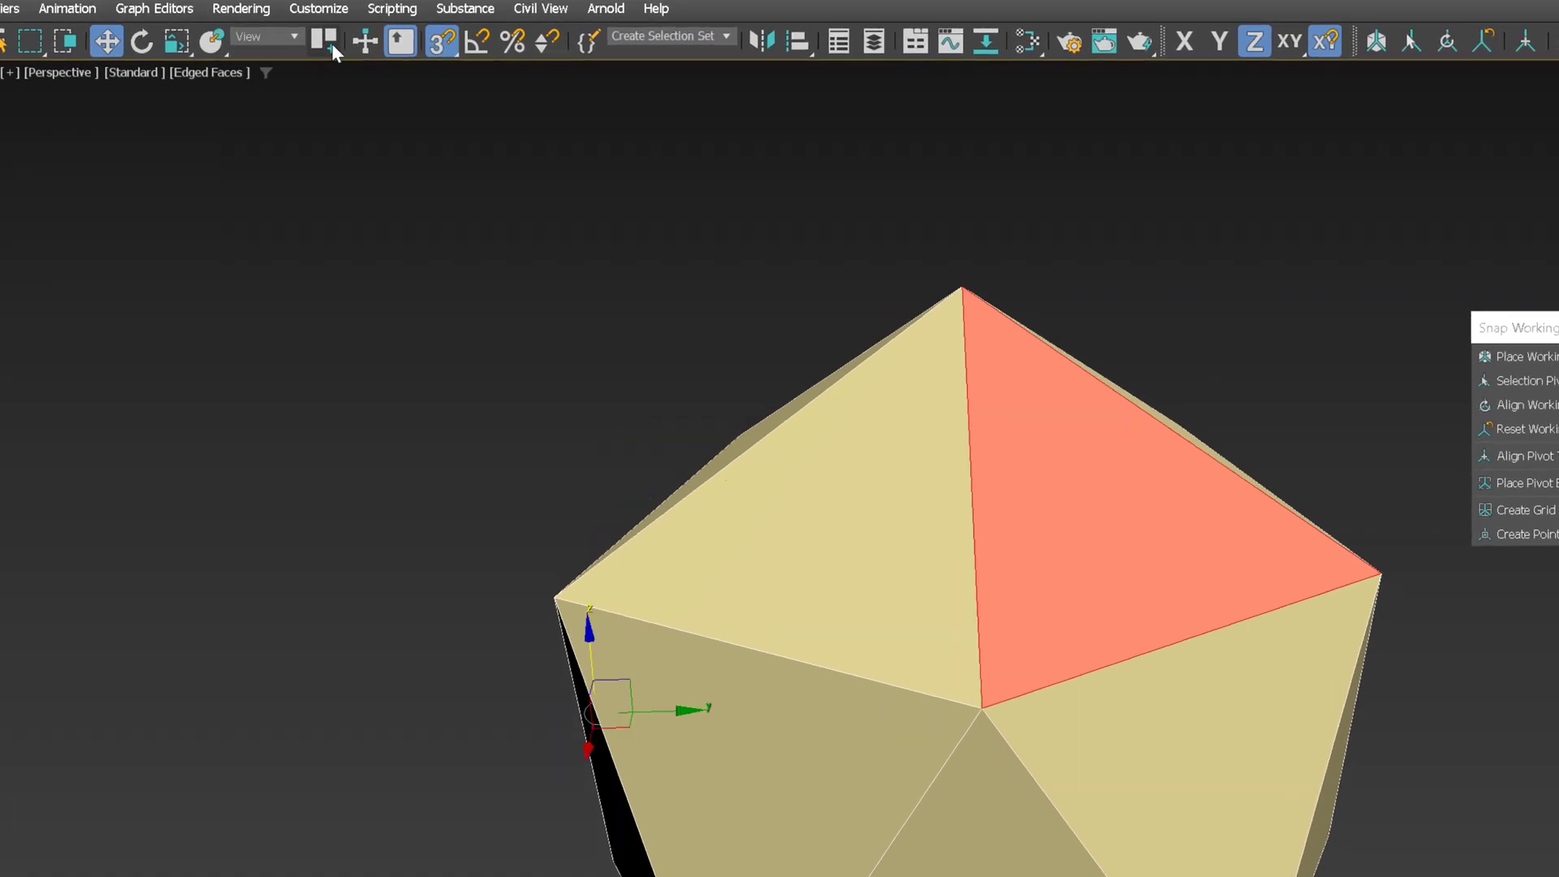
drag(331, 49, 325, 140)
mouse_move(1200, 501)
alt+middle_down()
mouse_move(1270, 466)
mouse_move(1184, 503)
mouse_move(1219, 504)
alt+middle_up()
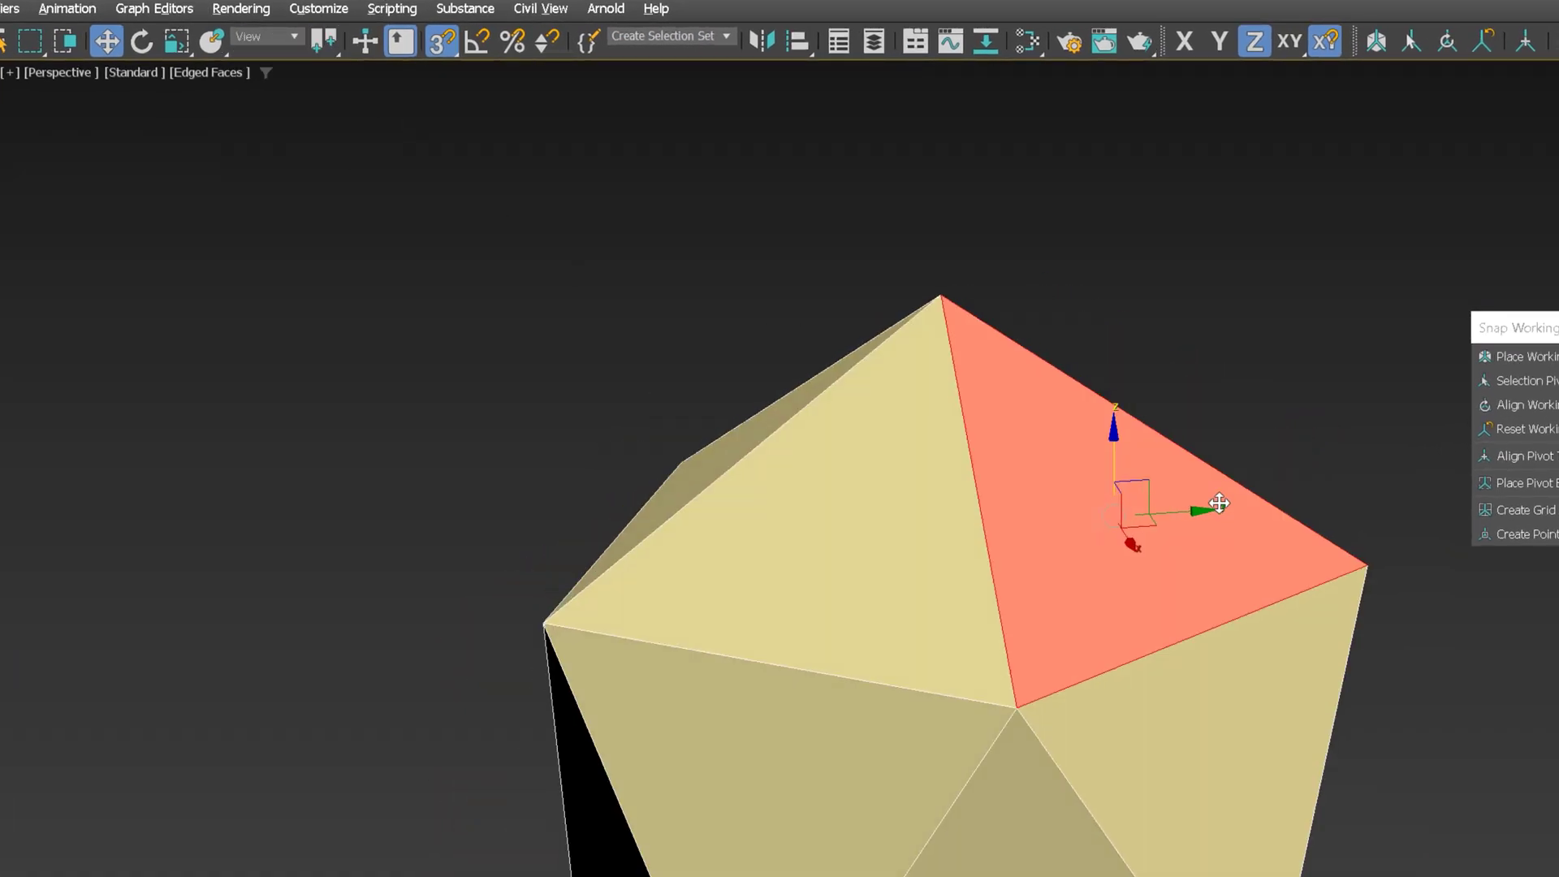
Step: Set the reference coordinate system to Working and place the working pivot at the selected face's centre, oriented toward its apex vertex
click(274, 38)
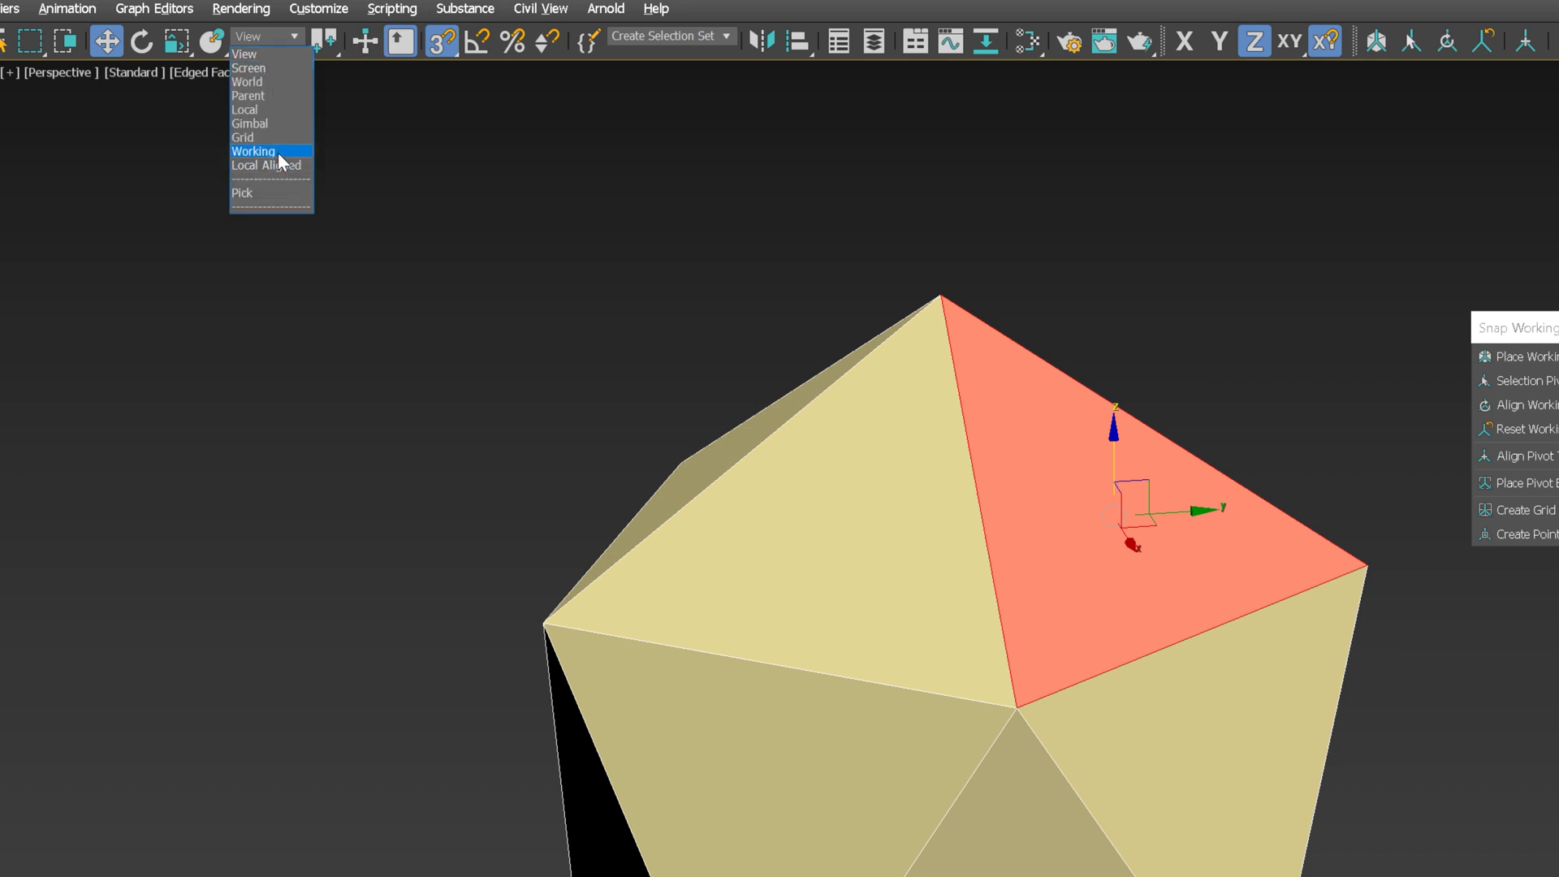
click(278, 153)
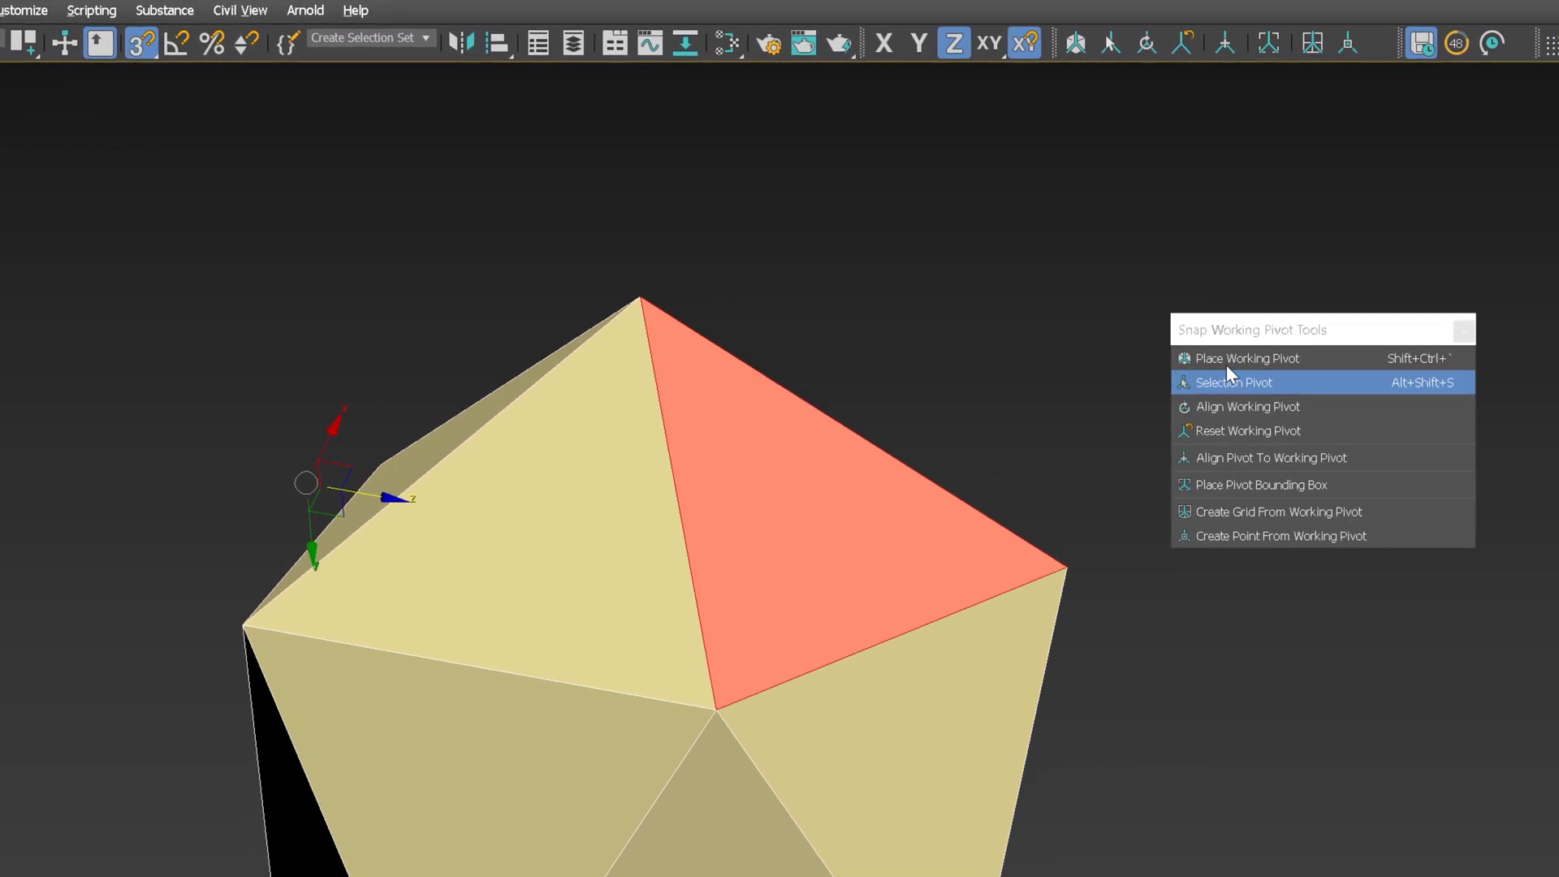
click(1489, 356)
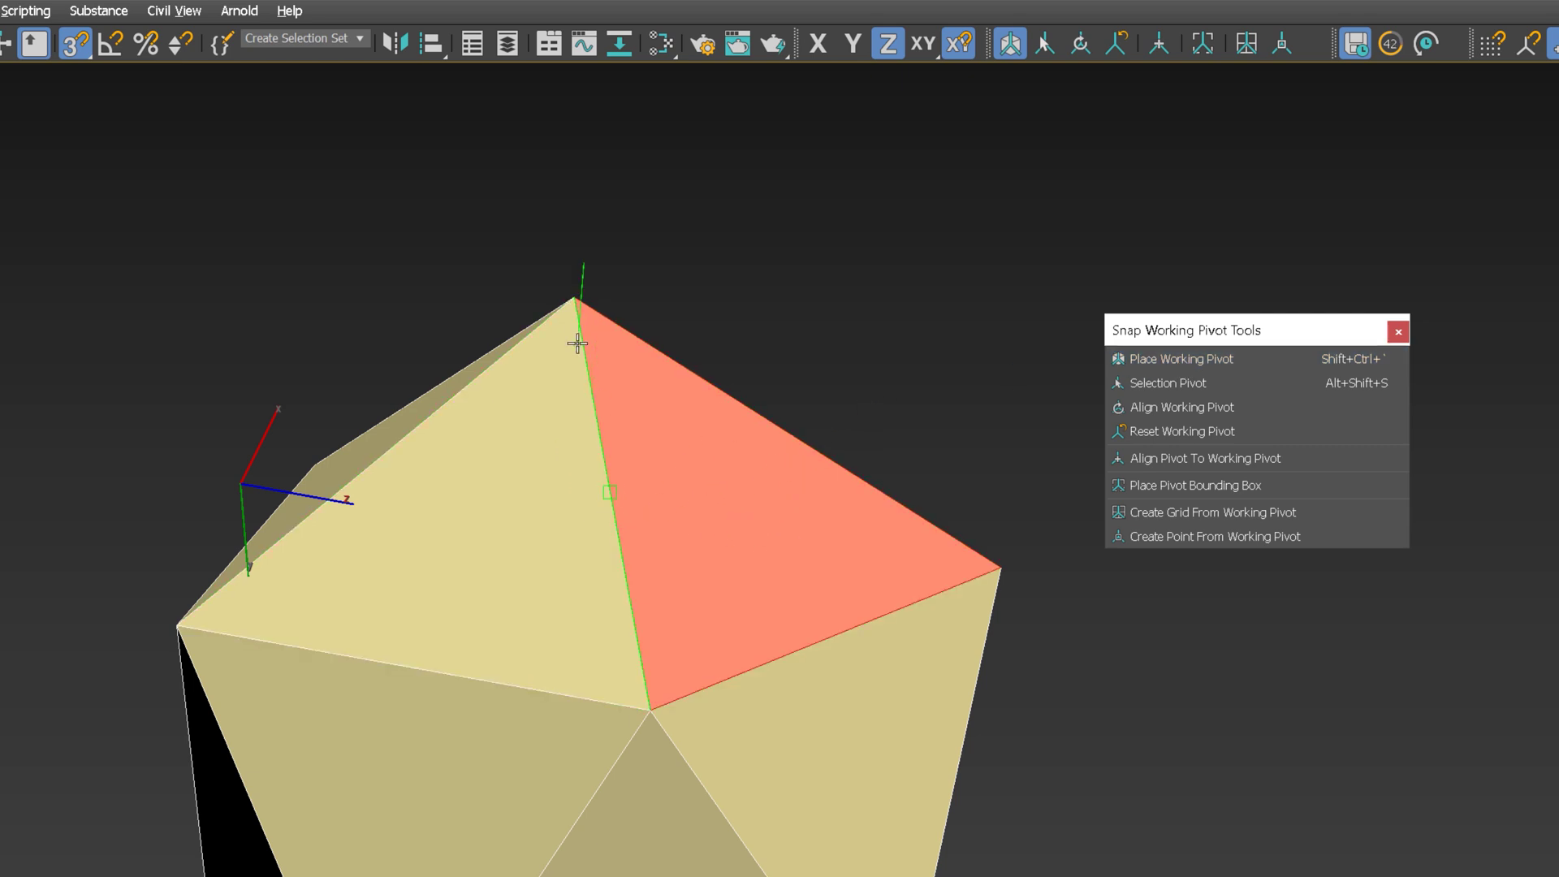
click(748, 518)
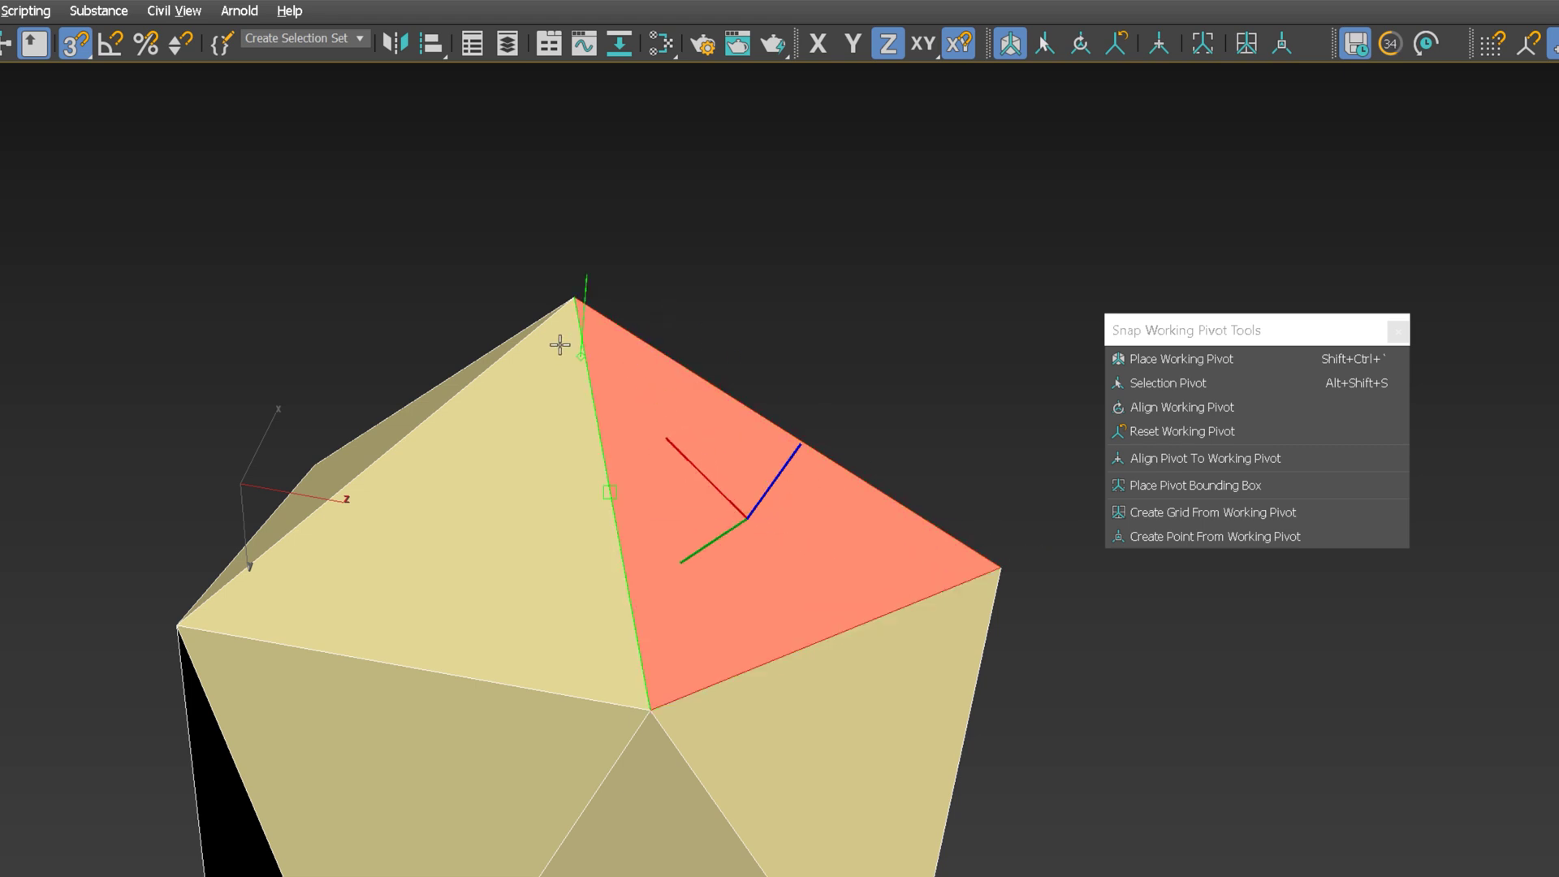
click(574, 298)
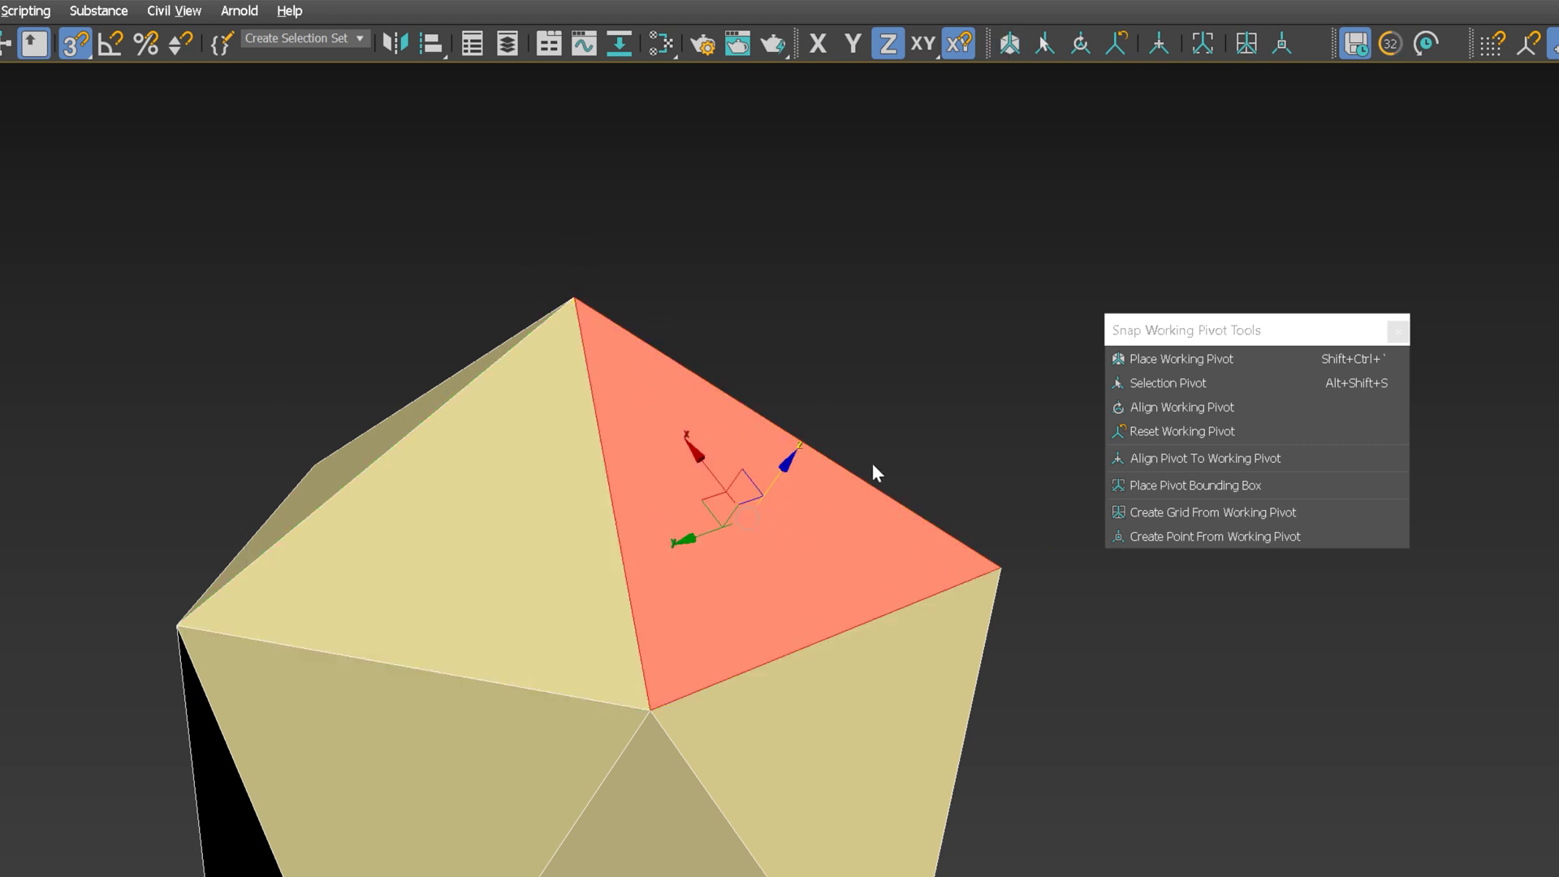
Step: Try moving the selected face along the working pivot's Z and X axes
mouse_move(872, 463)
alt+middle_down()
mouse_move(819, 450)
mouse_move(878, 436)
alt+middle_up()
drag(781, 465, 831, 393)
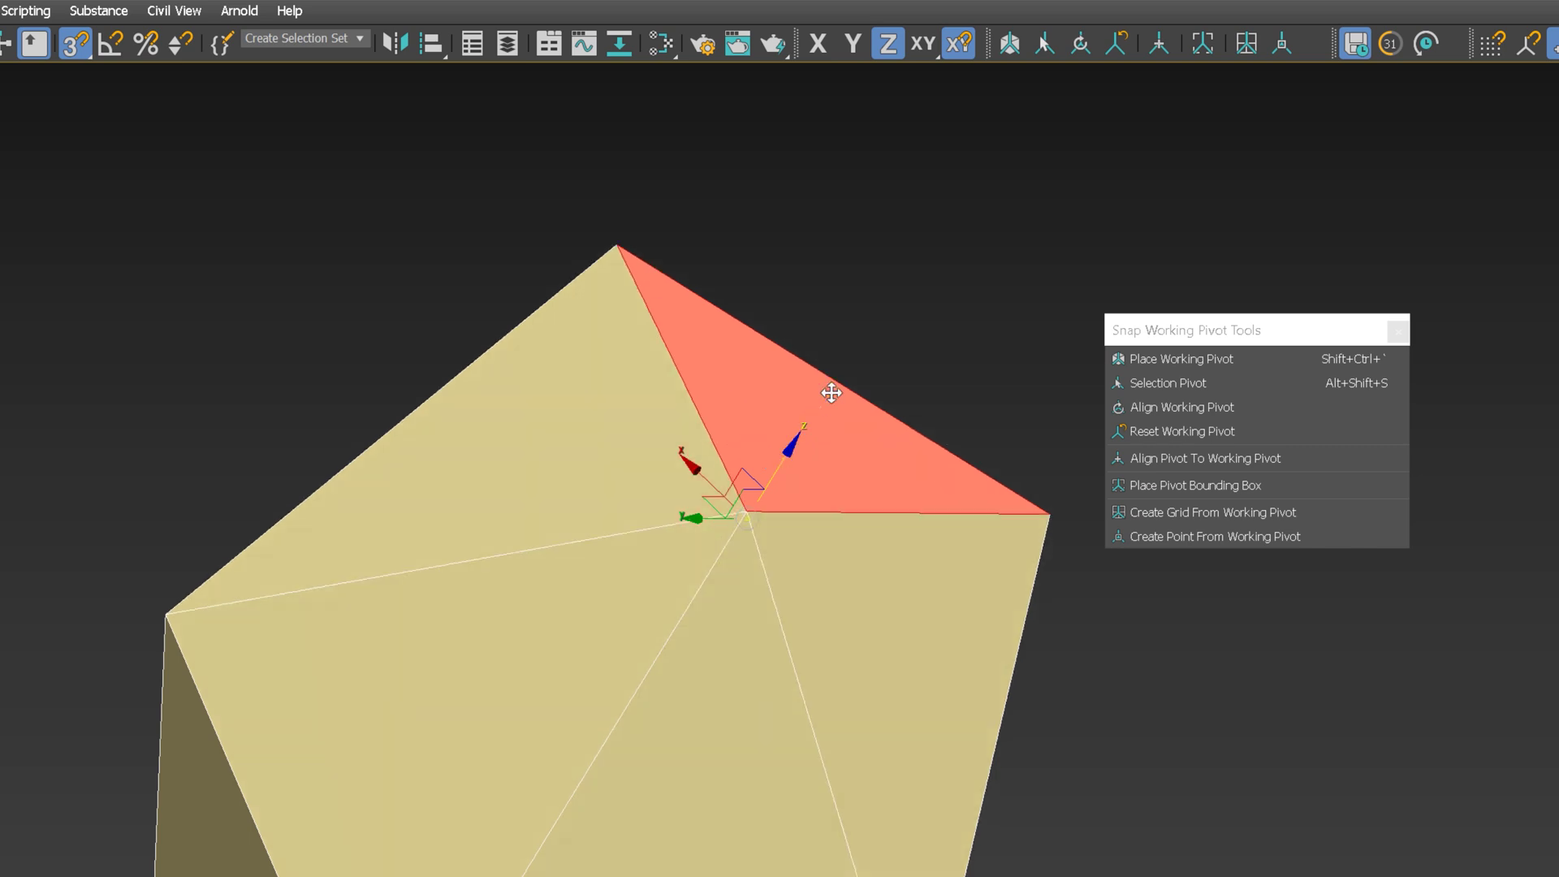
alt+middle_drag(831, 393, 719, 493)
drag(708, 477, 814, 640)
right_click(815, 641)
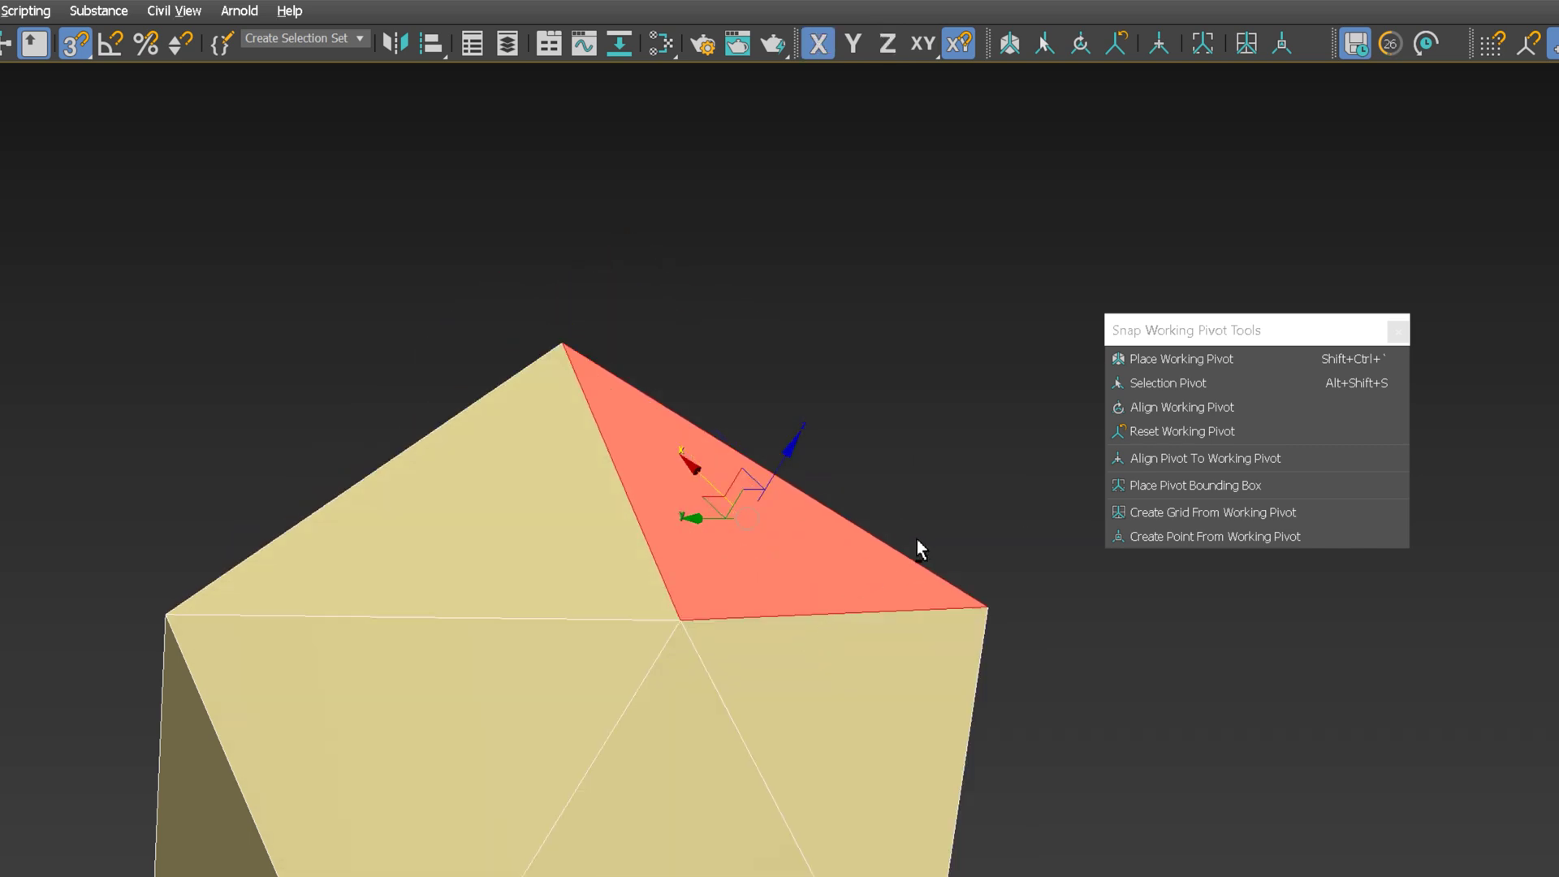
Step: Place the working pivot at the midpoint of the selected face's lower edge
alt+middle_drag(920, 549, 904, 592)
click(1161, 358)
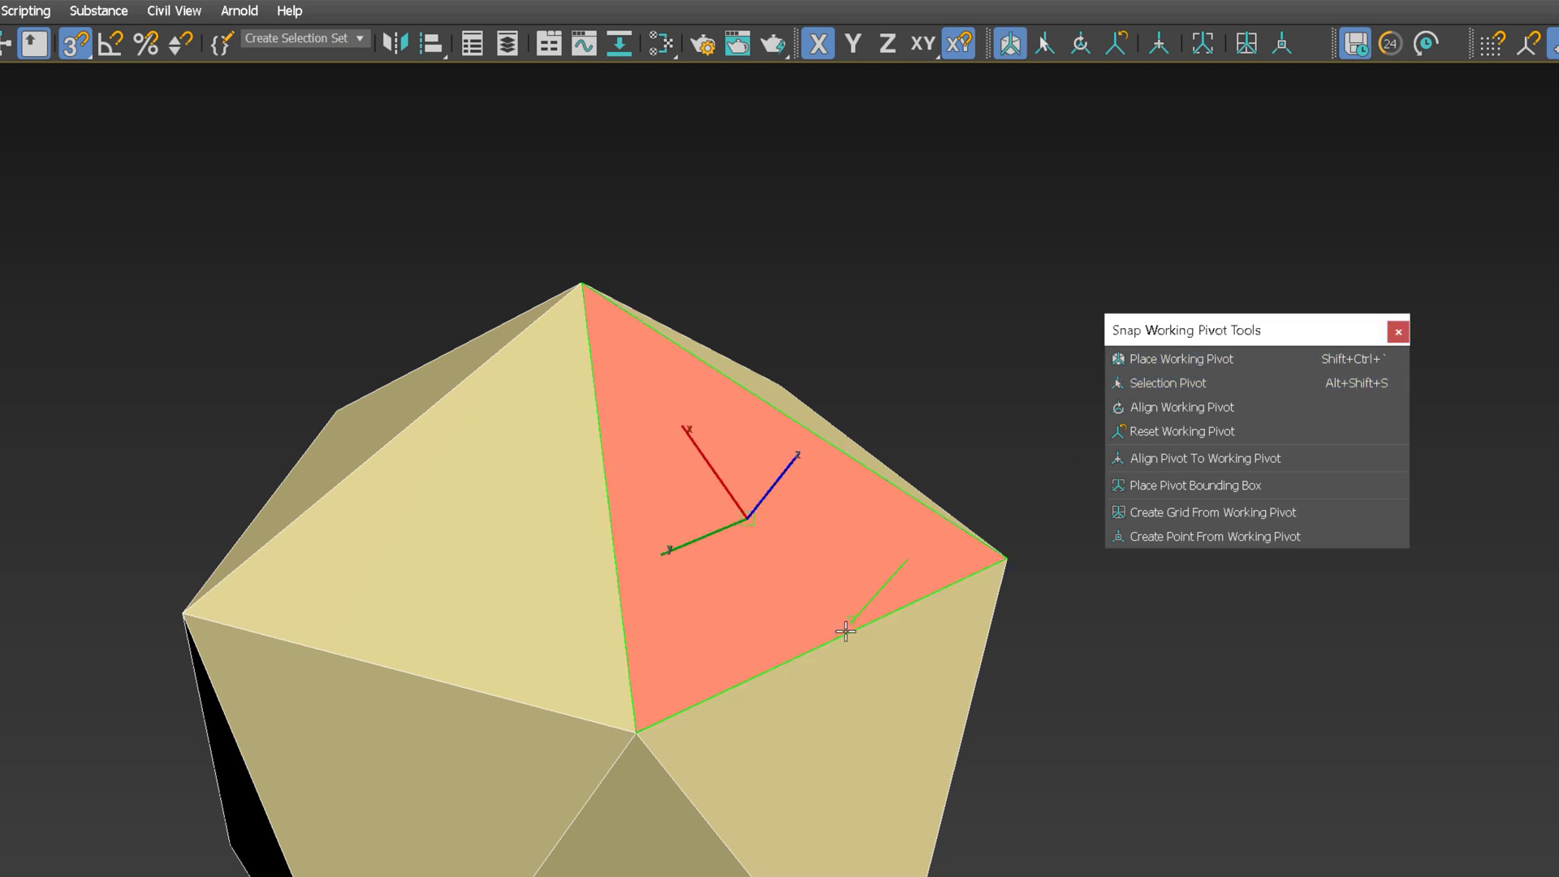
click(832, 639)
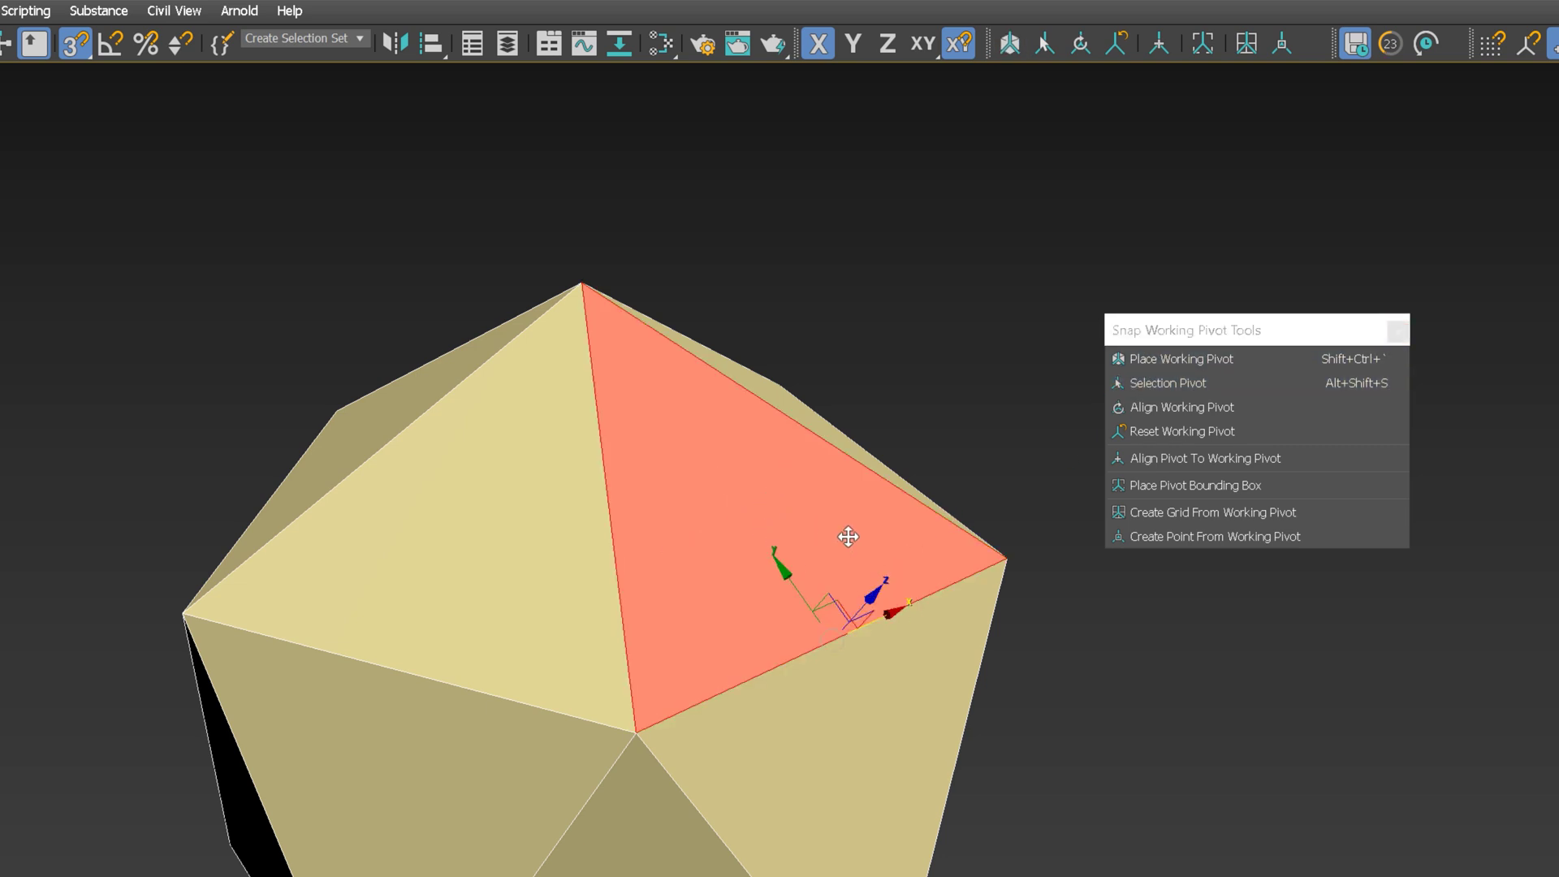
Step: Inset the selected face by scaling it toward its lower edge, and extrude it inward along the working pivot's Z axis
key(r)
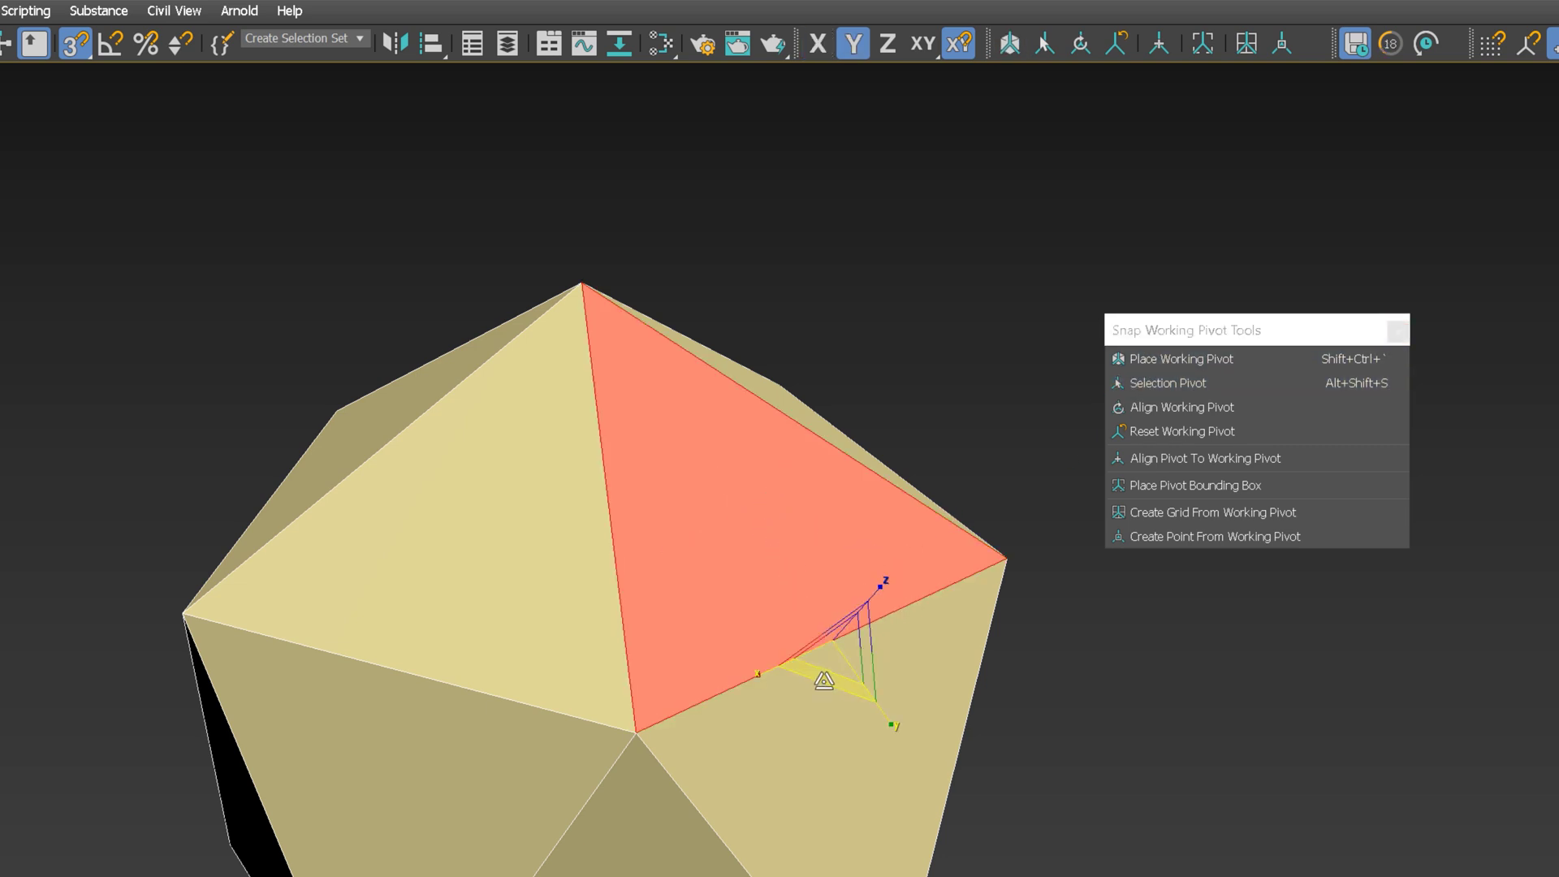
mouse_move(823, 680)
mouse_down()
mouse_move(851, 707)
mouse_move(789, 612)
mouse_move(848, 666)
mouse_up()
key(w)
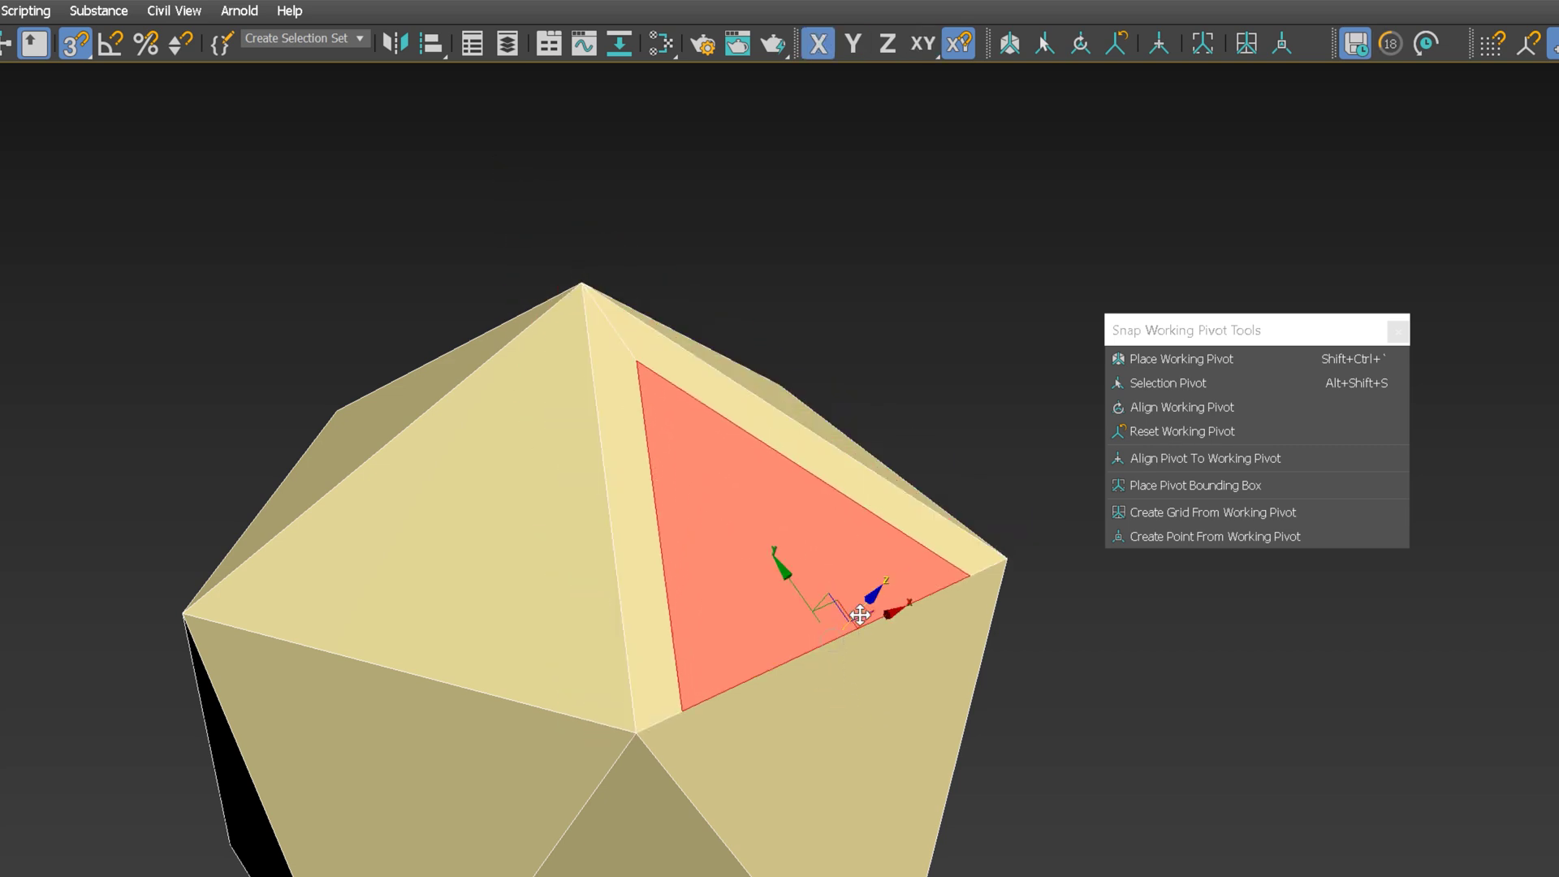
alt+middle_drag(860, 614, 875, 565)
drag(873, 562, 827, 653)
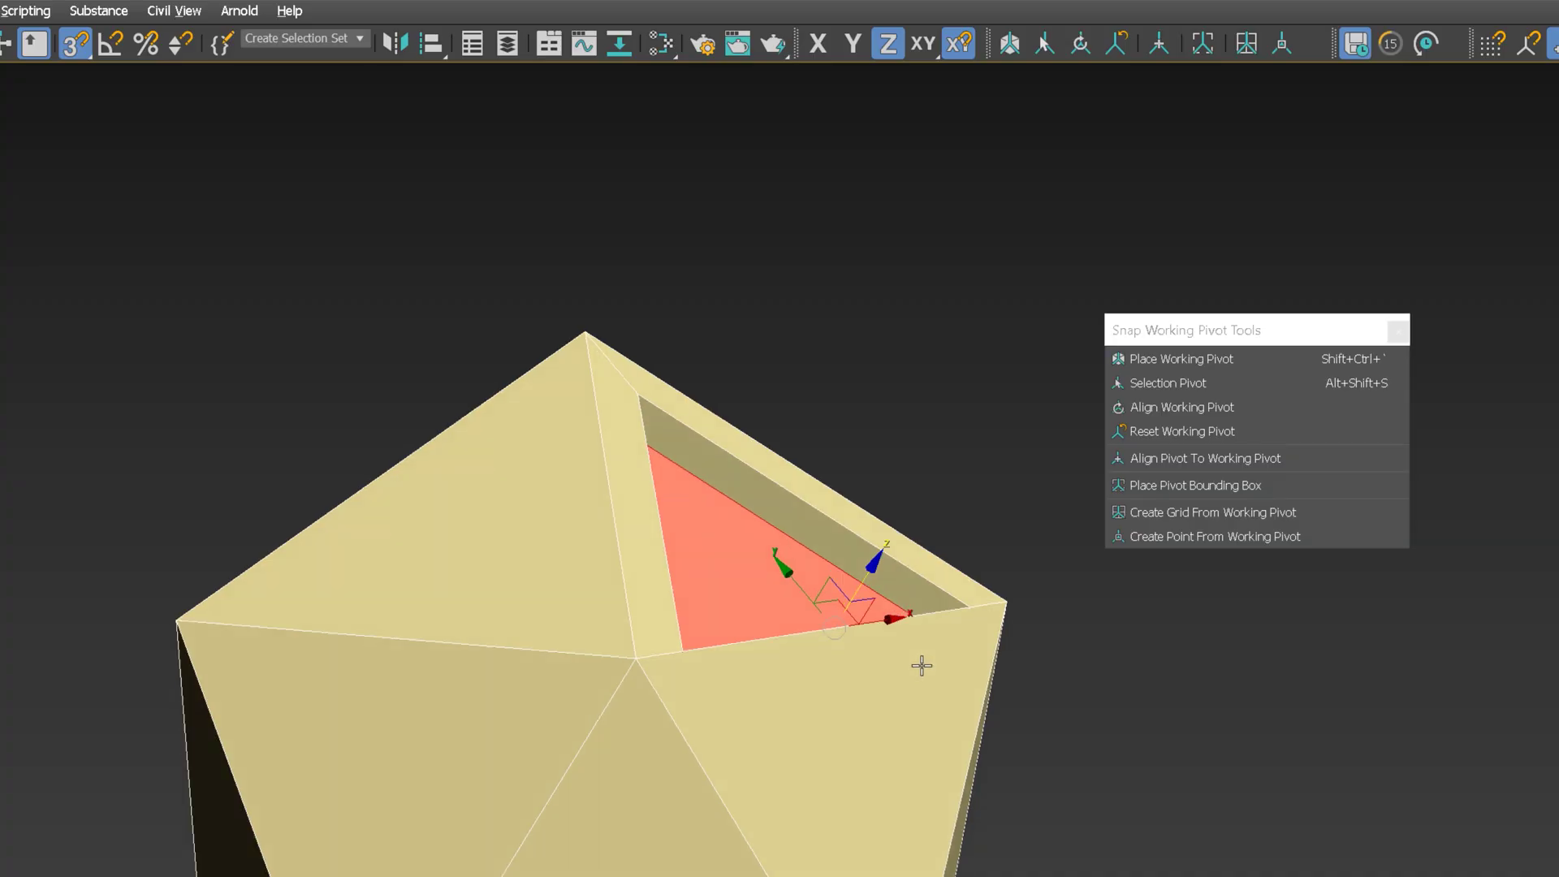
Step: Select the narrow recess wall along the lower edge and place the working pivot at the centre of the adjoining face below
click(845, 646)
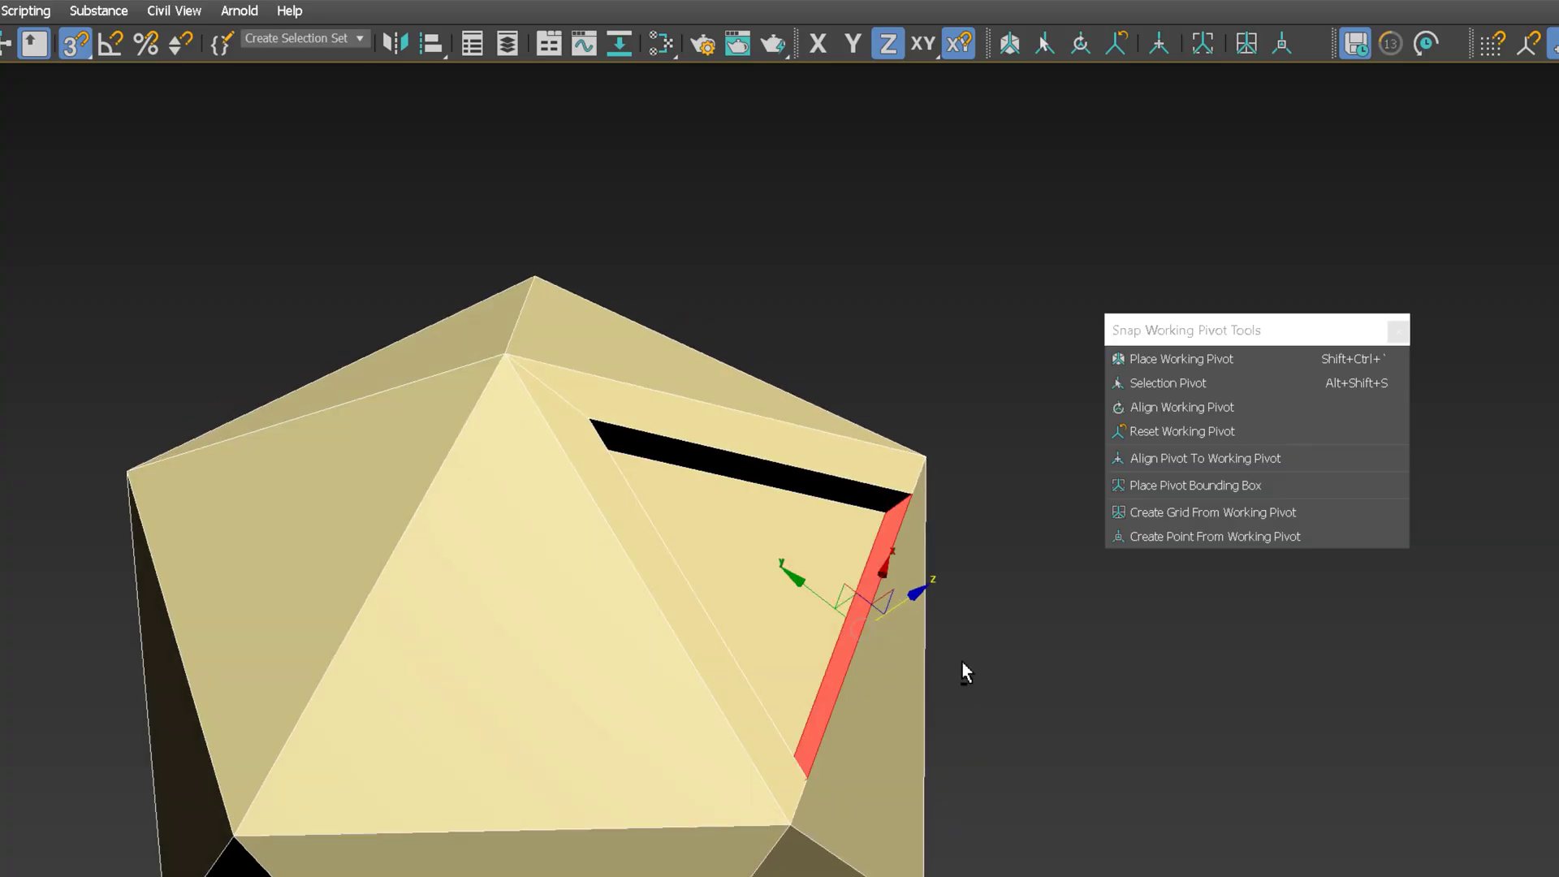
alt+middle_drag(961, 660, 984, 602)
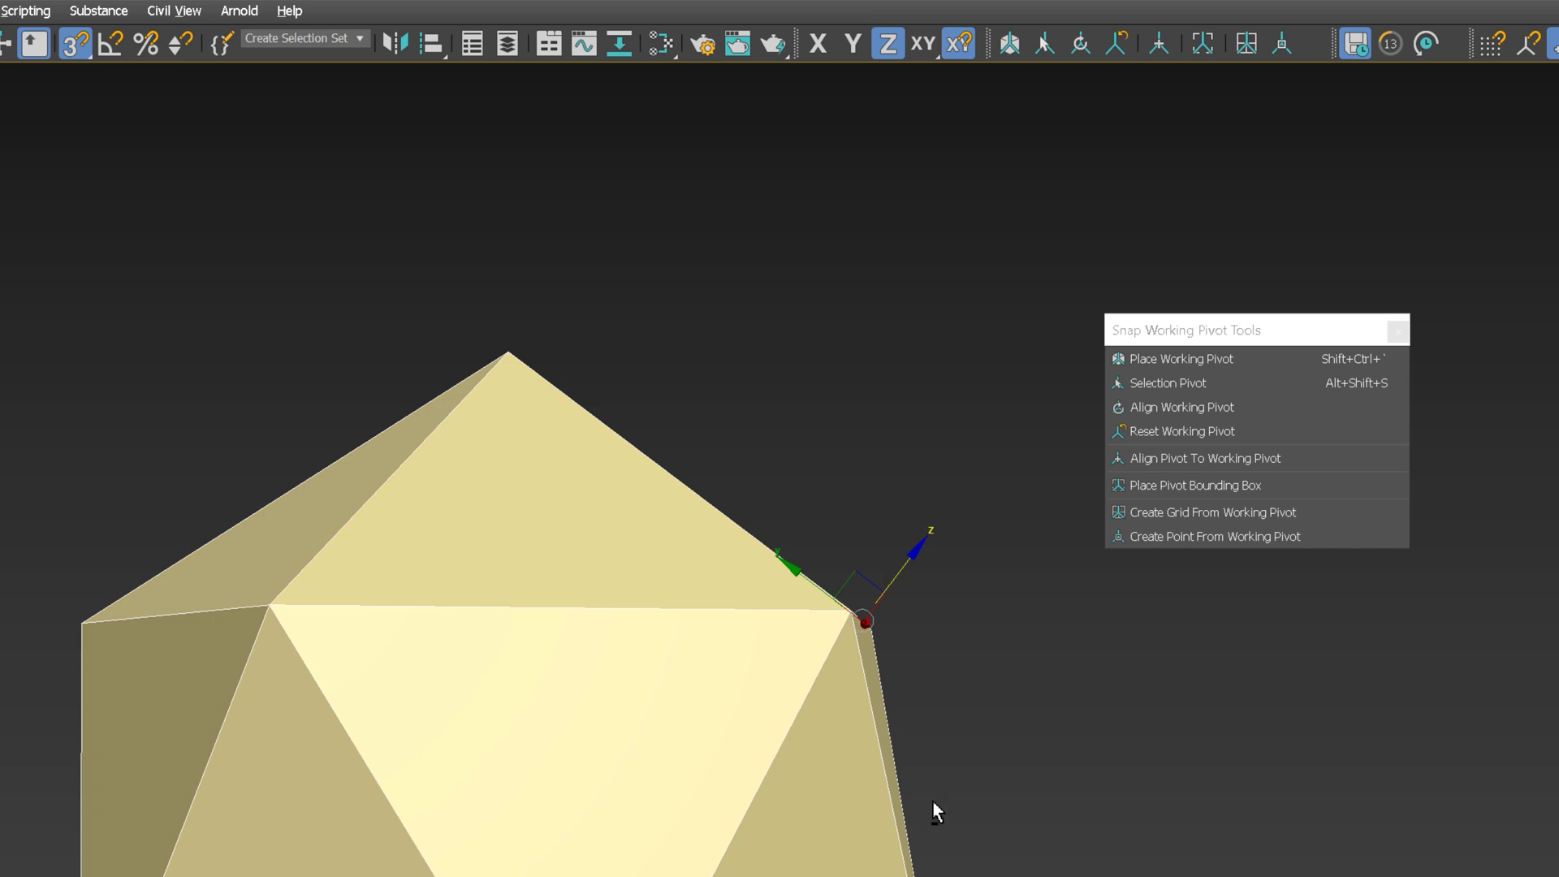
alt+middle_drag(934, 812, 984, 703)
click(1169, 358)
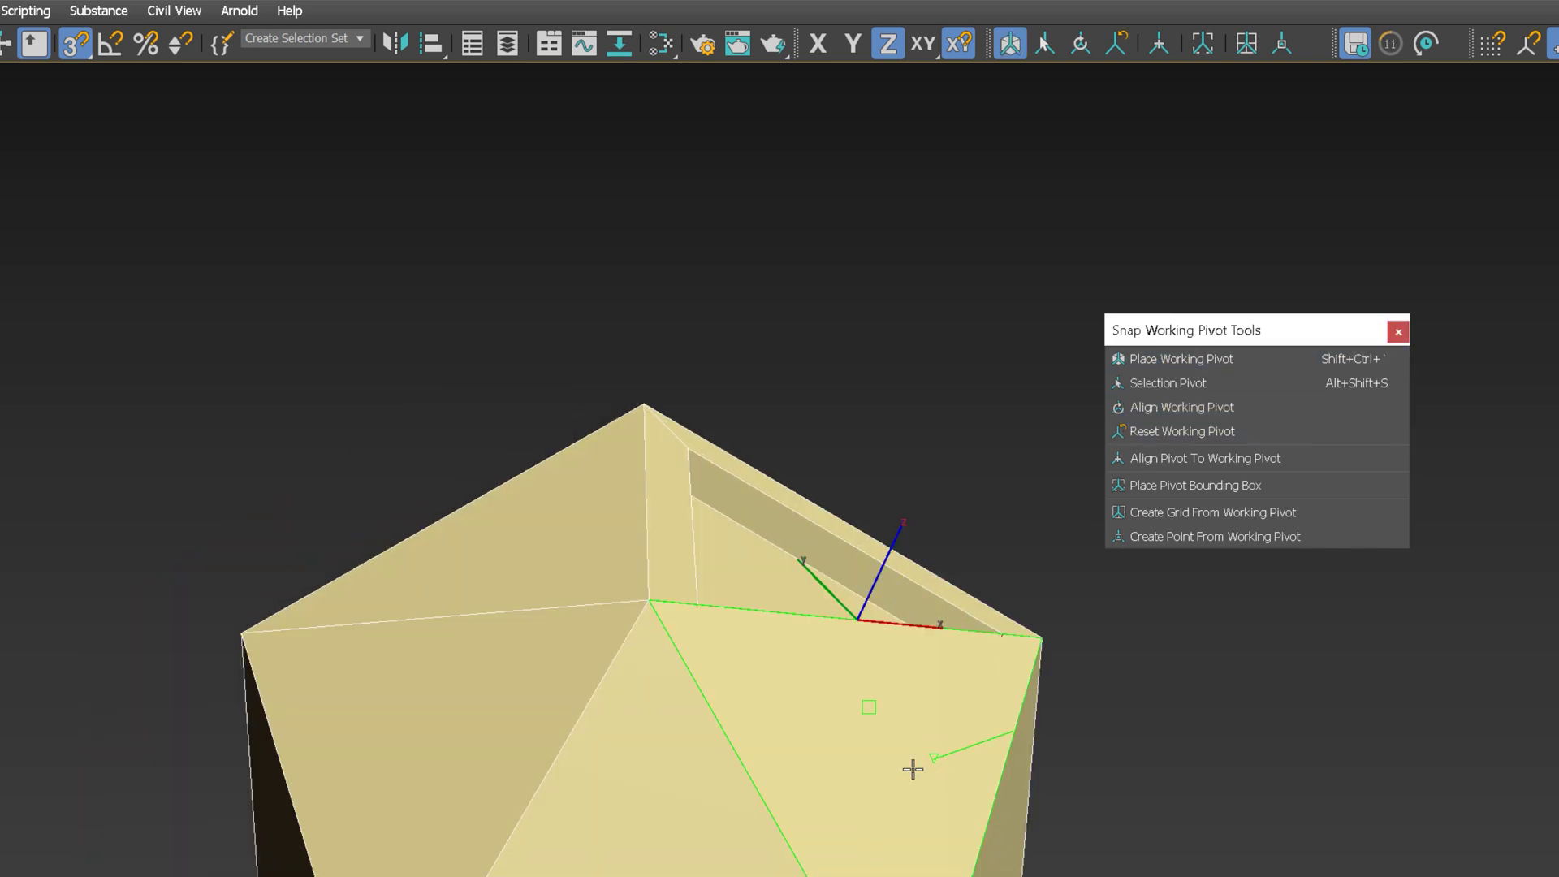
click(879, 710)
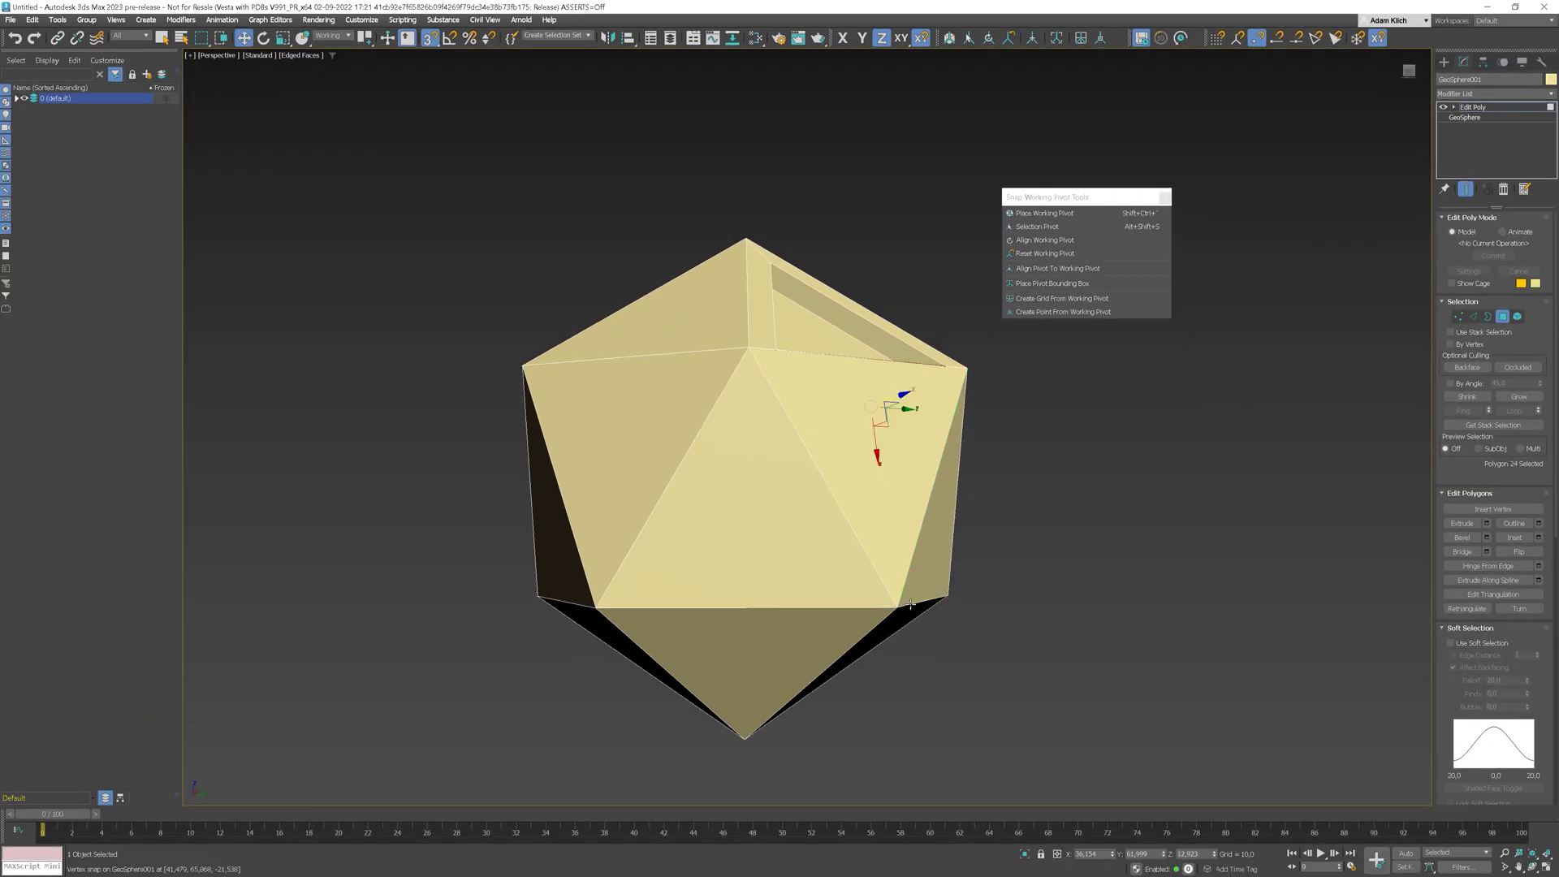
Step: Slide the selected wall polygon down along the working pivot's X axis to open the recess across the lower face
alt+middle_drag(910, 604, 915, 460)
drag(882, 445, 953, 738)
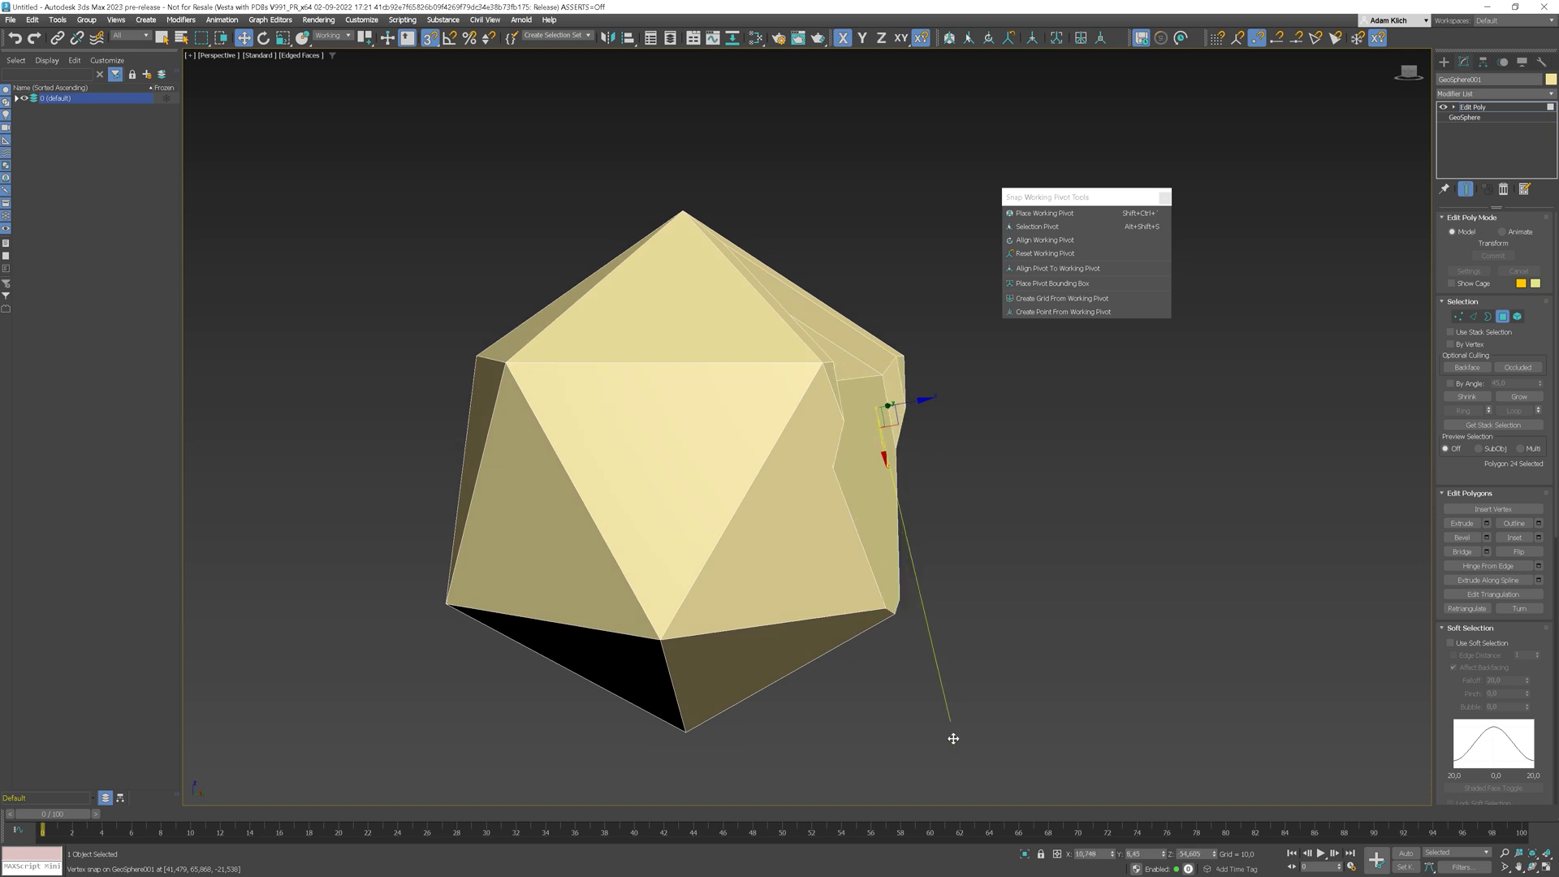
alt+middle_drag(1011, 653, 868, 608)
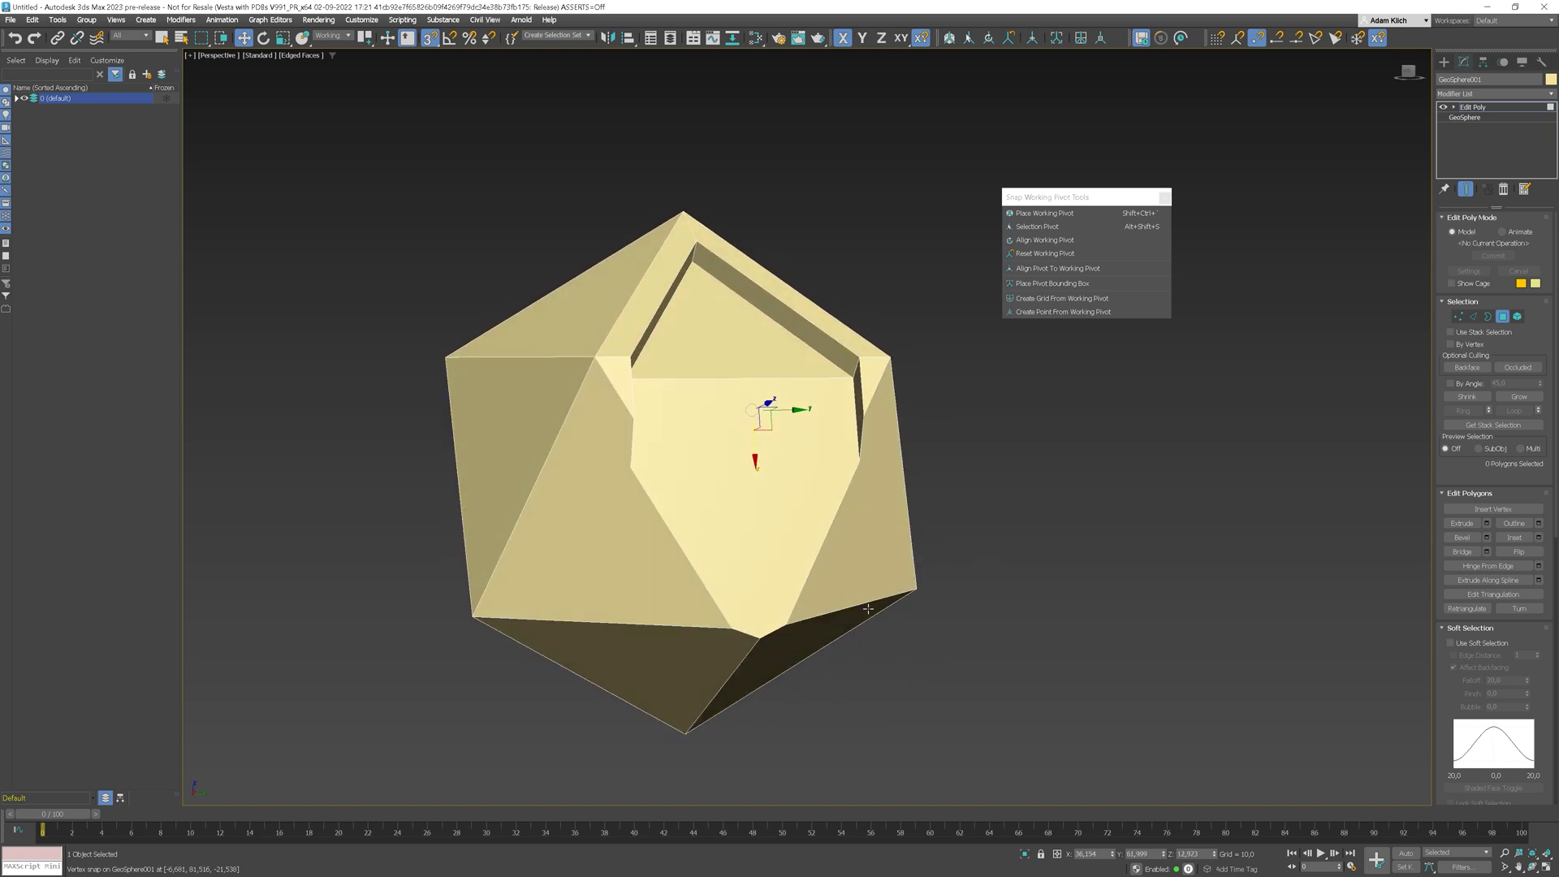
Step: Select the vertex at the lower tip of the opened face and move it up along the working pivot's X axis
key(1)
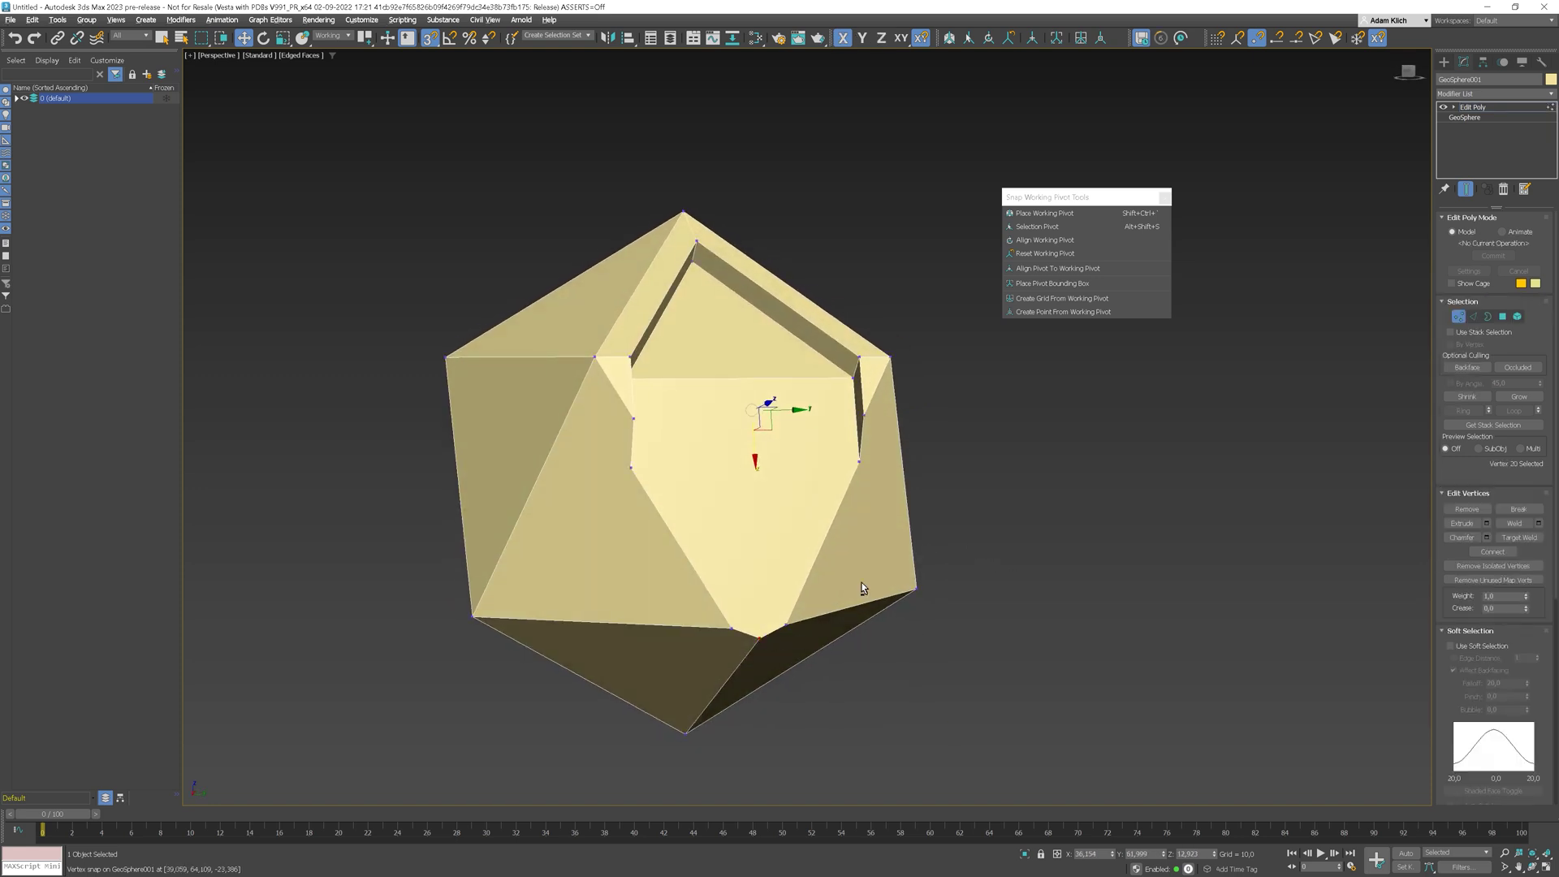
alt+middle_drag(861, 582, 757, 475)
drag(748, 452, 731, 368)
Step: Select two adjacent upper triangular faces on another side of the geosphere at polygon level
mouse_move(887, 493)
alt+middle_down()
mouse_move(848, 481)
mouse_move(793, 515)
mouse_move(908, 474)
alt+middle_up()
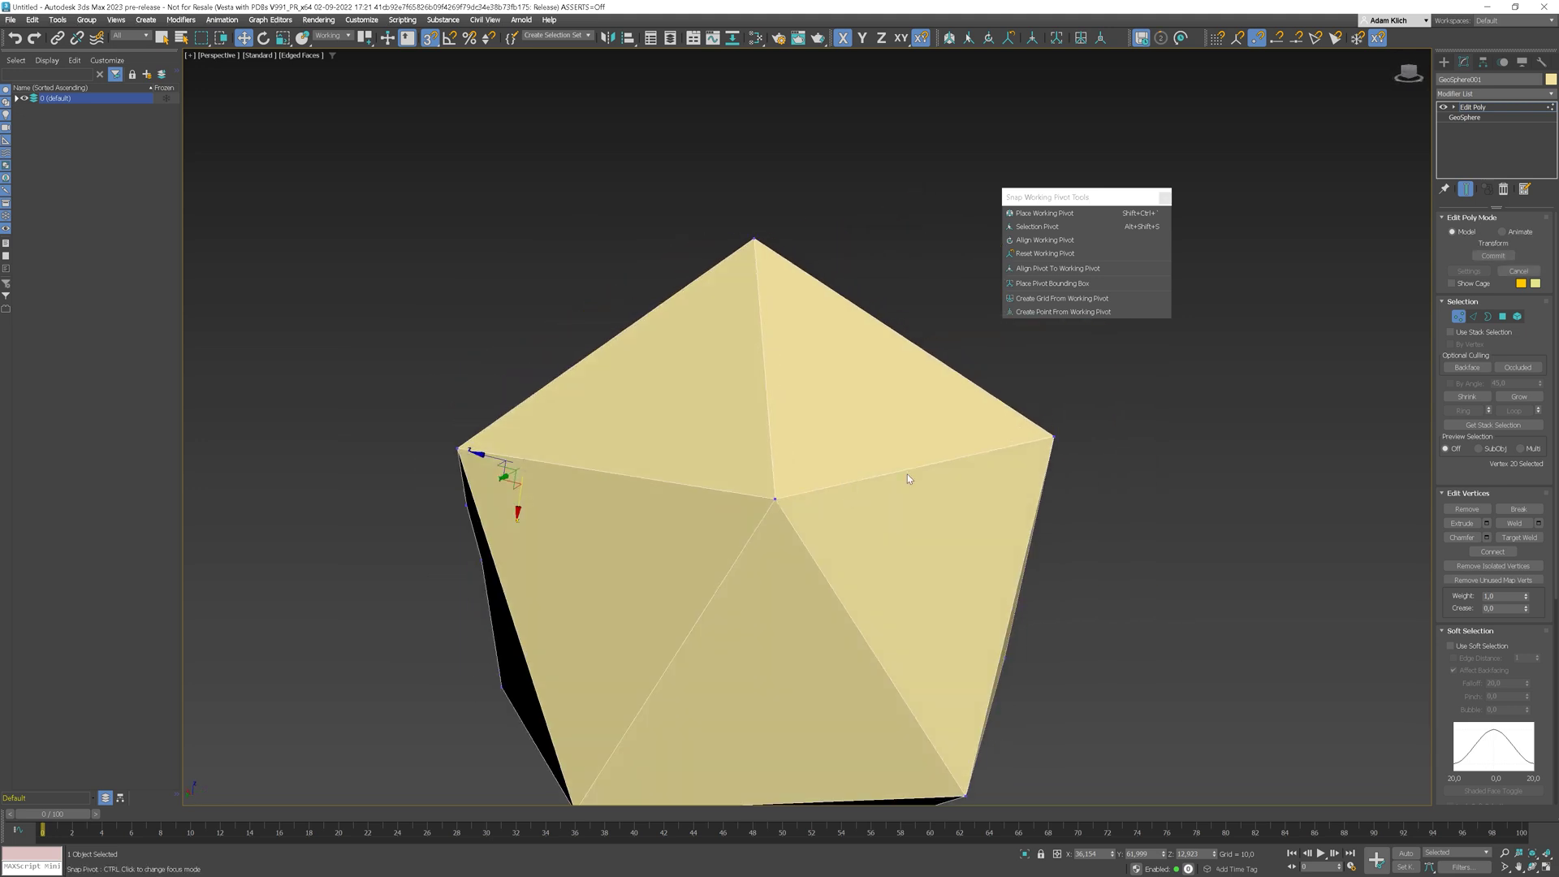
click(1502, 317)
click(742, 376)
ctrl+click(866, 400)
alt+middle_drag(866, 400, 845, 366)
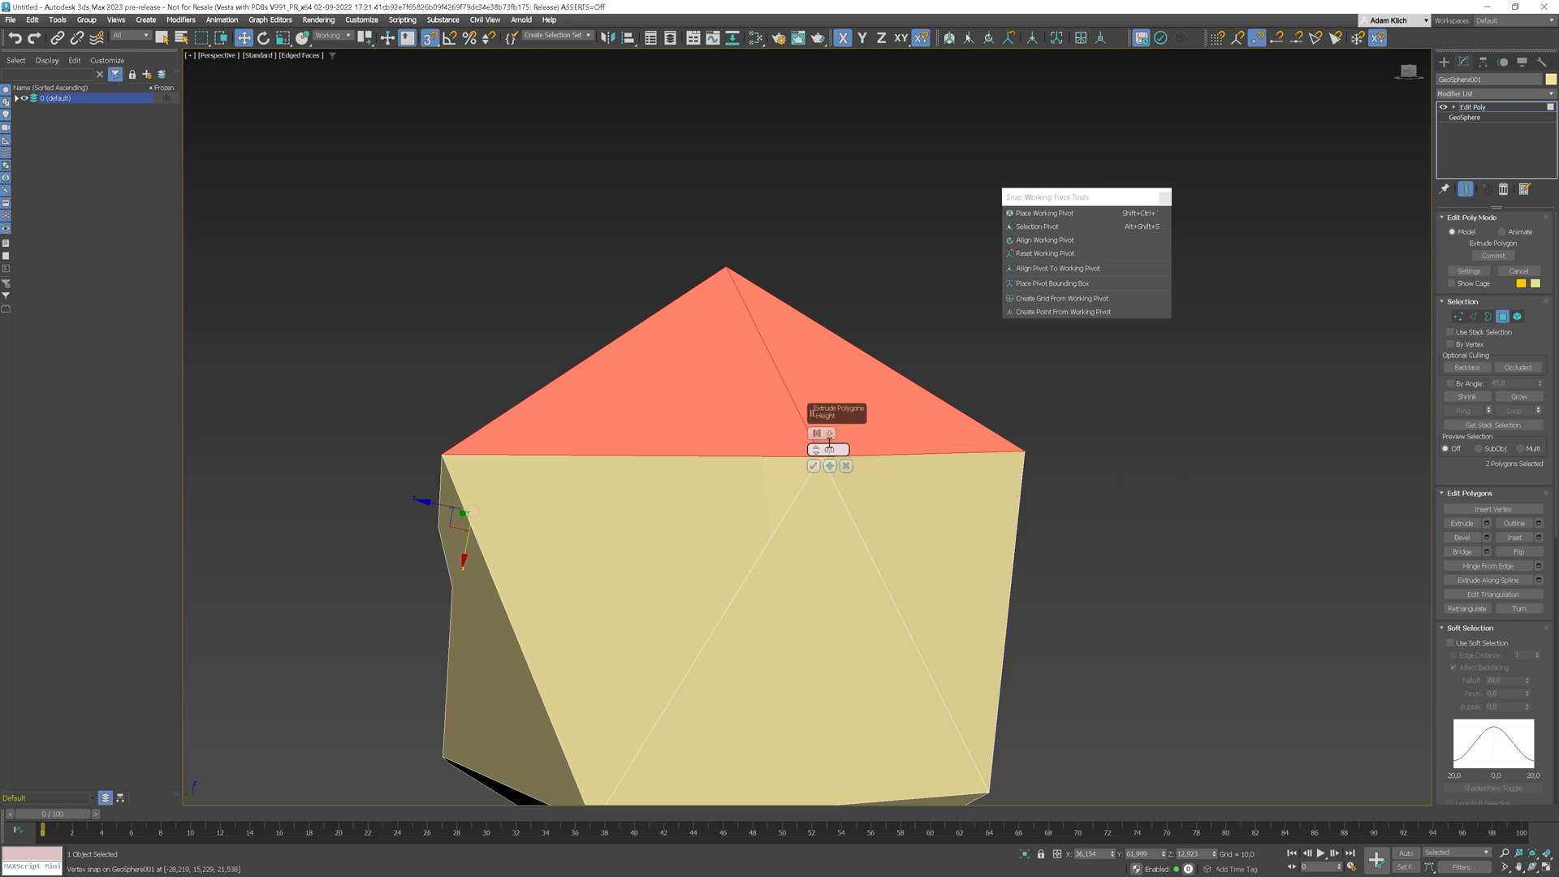
Step: Try extruding the two selected faces outward, first as joined faces and then as separate polygons
drag(816, 451, 873, 468)
click(863, 456)
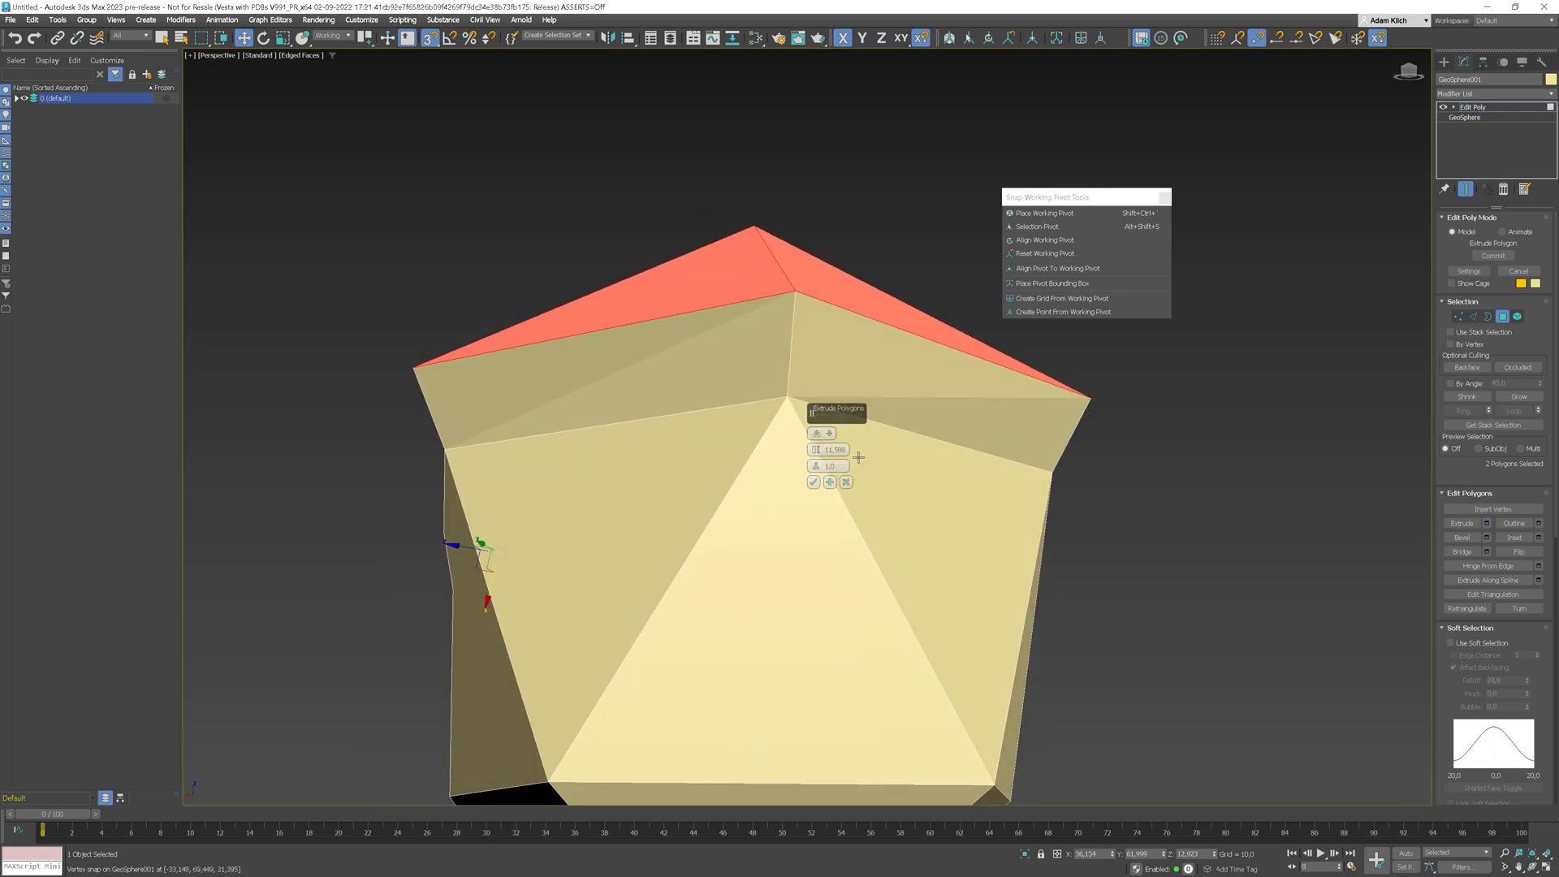
click(862, 469)
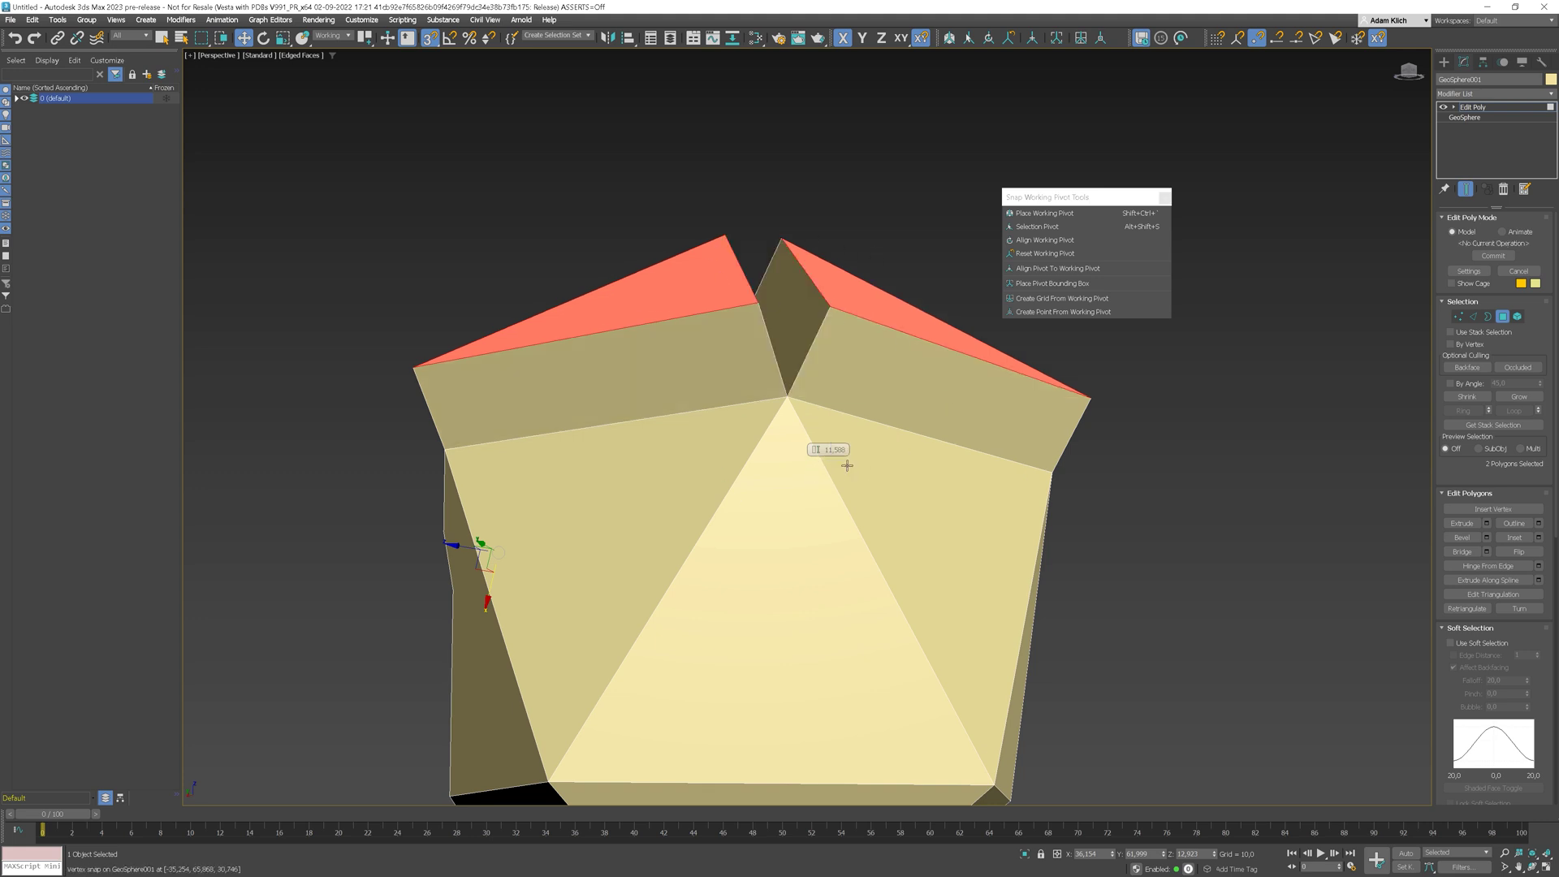
key(Escape)
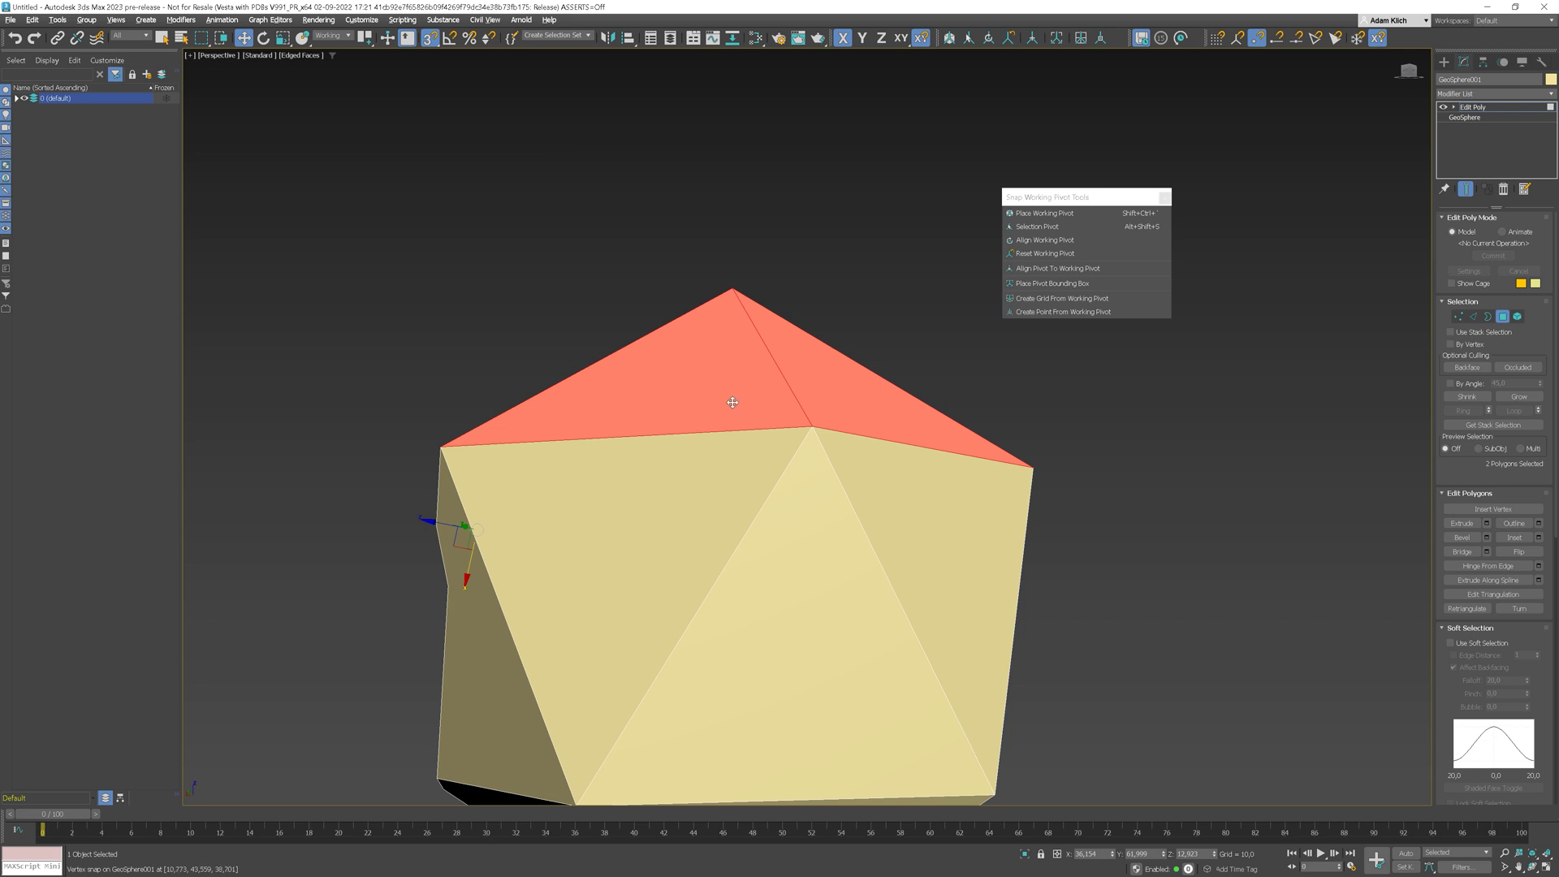
Step: Place the working pivot at the centre of the left selected face and extrude both faces outward along its Z axis
mouse_move(732, 402)
alt+middle_down()
mouse_move(714, 410)
mouse_move(761, 424)
mouse_move(744, 421)
alt+middle_up()
click(1045, 226)
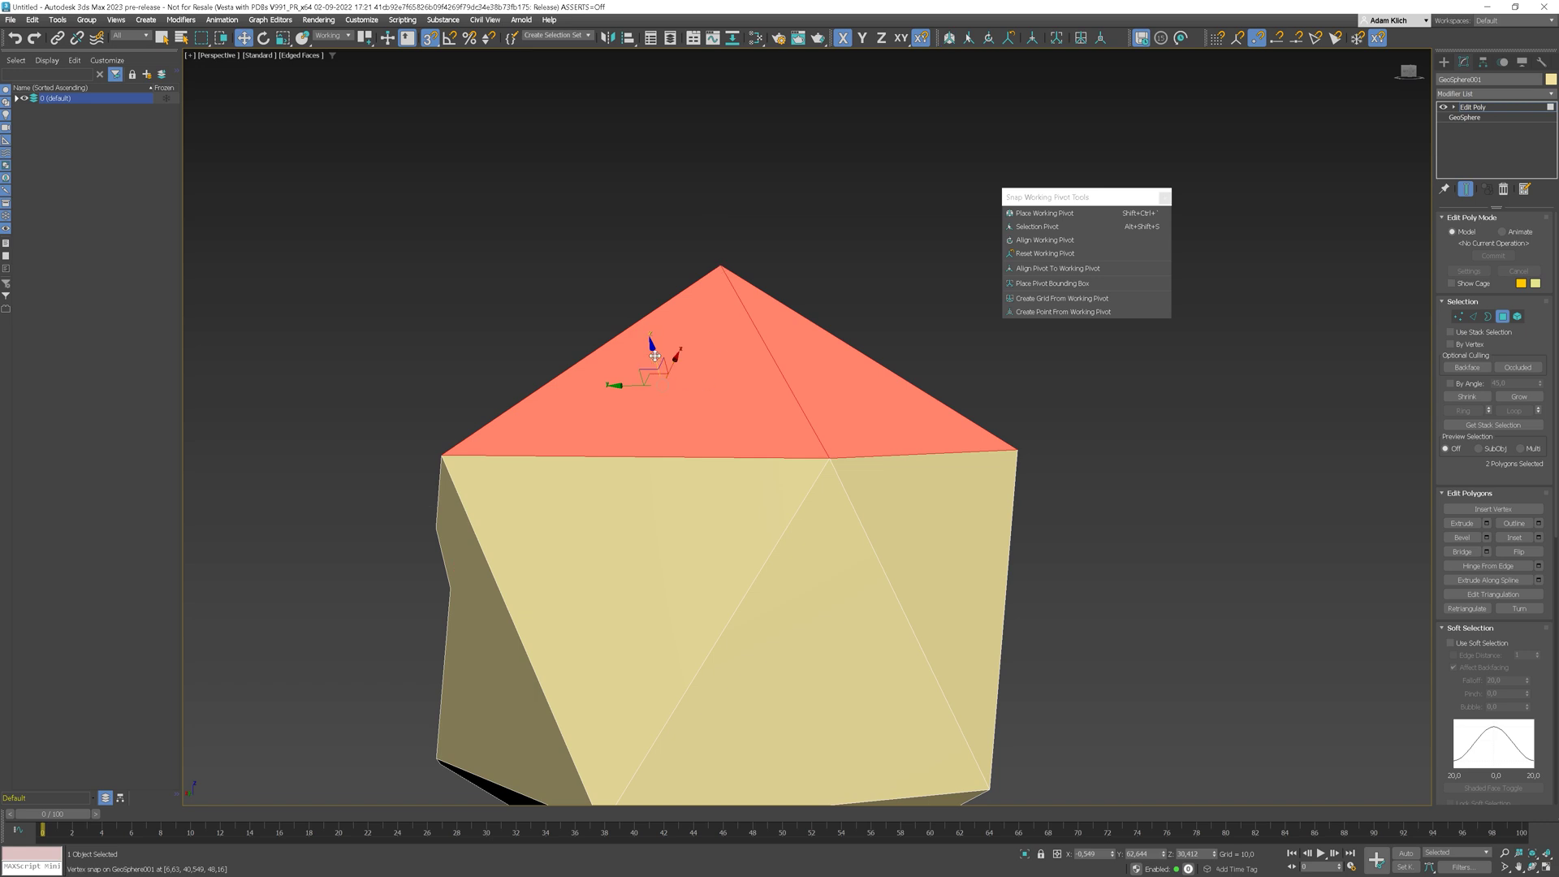
shift+drag(654, 354, 528, 125)
middle_drag(781, 384, 736, 385)
scroll(741, 411, down, 3)
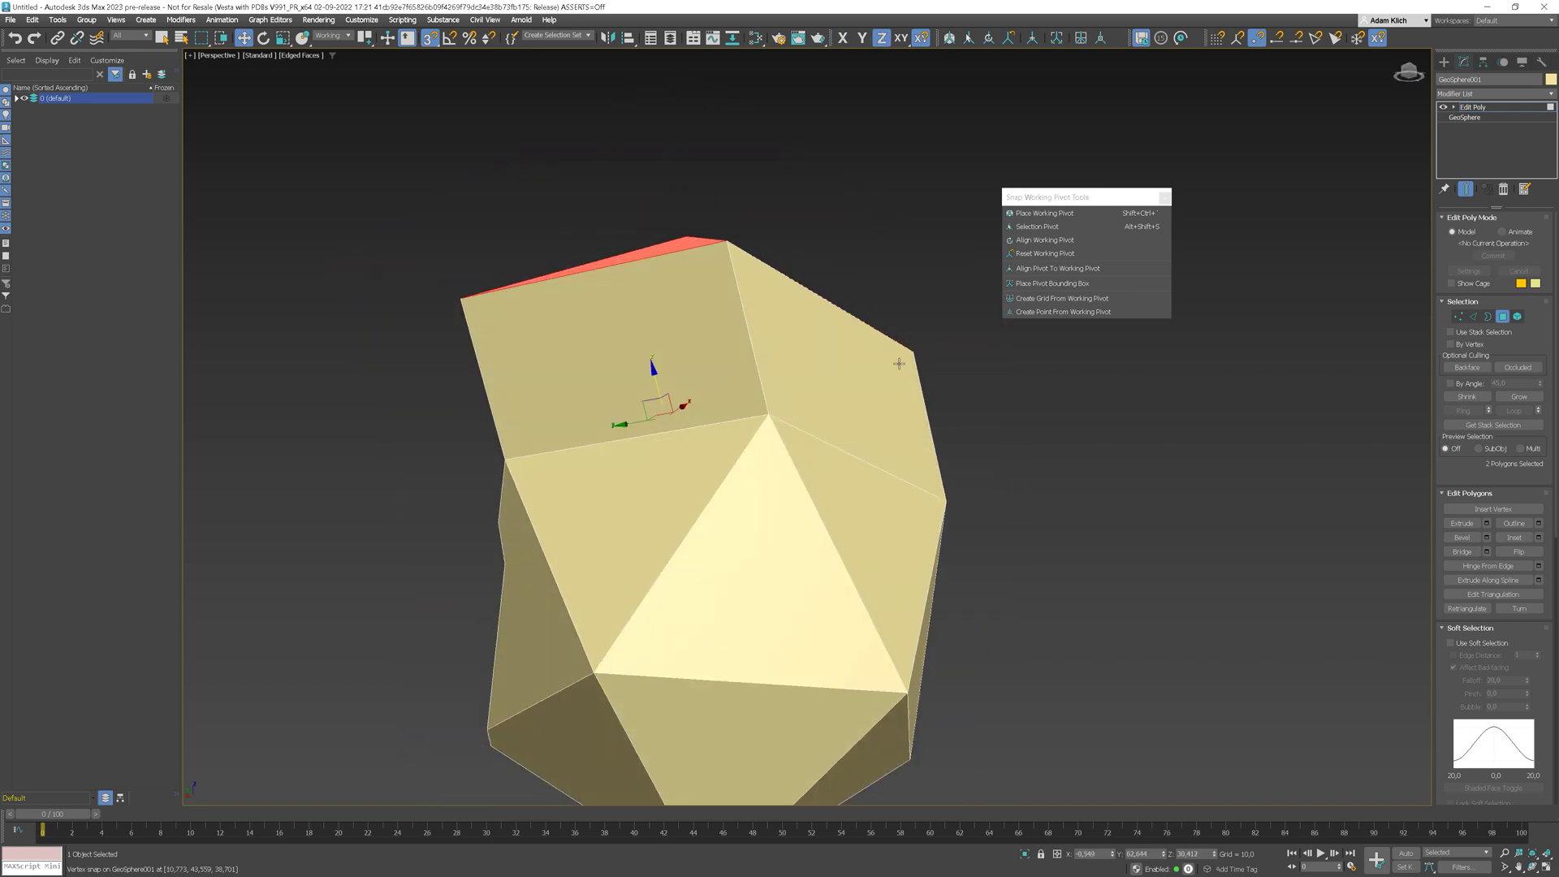
Step: Snap the extruded block's outlying corner vertices level with its neighbouring corner along the working pivot's Z axis to flatten the top
alt+middle_drag(899, 364, 865, 389)
key(1)
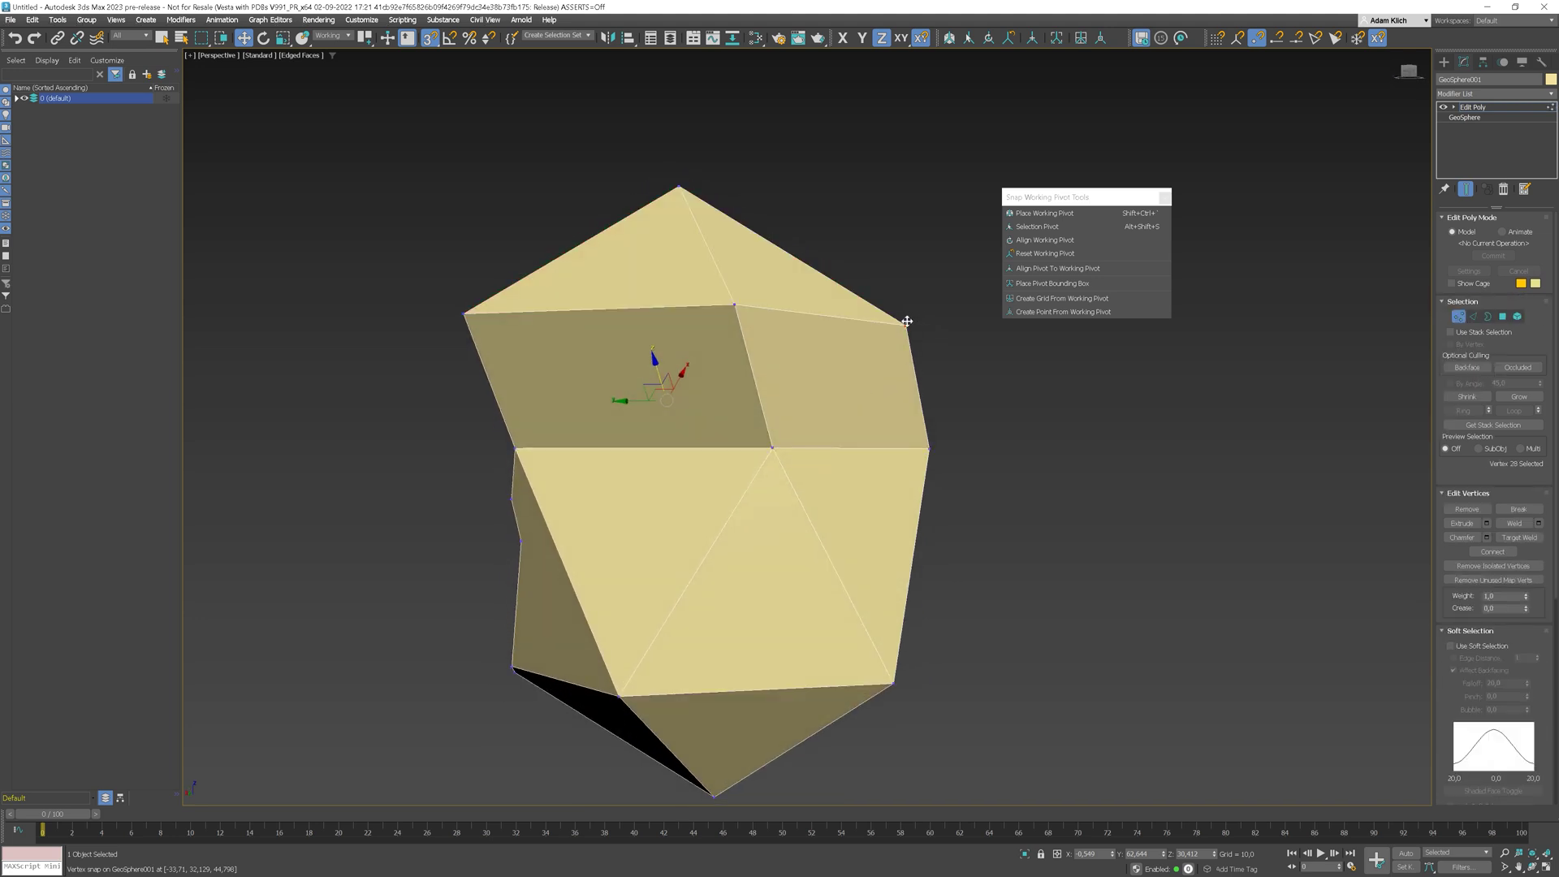
drag(906, 326, 732, 304)
alt+middle_drag(812, 328, 803, 302)
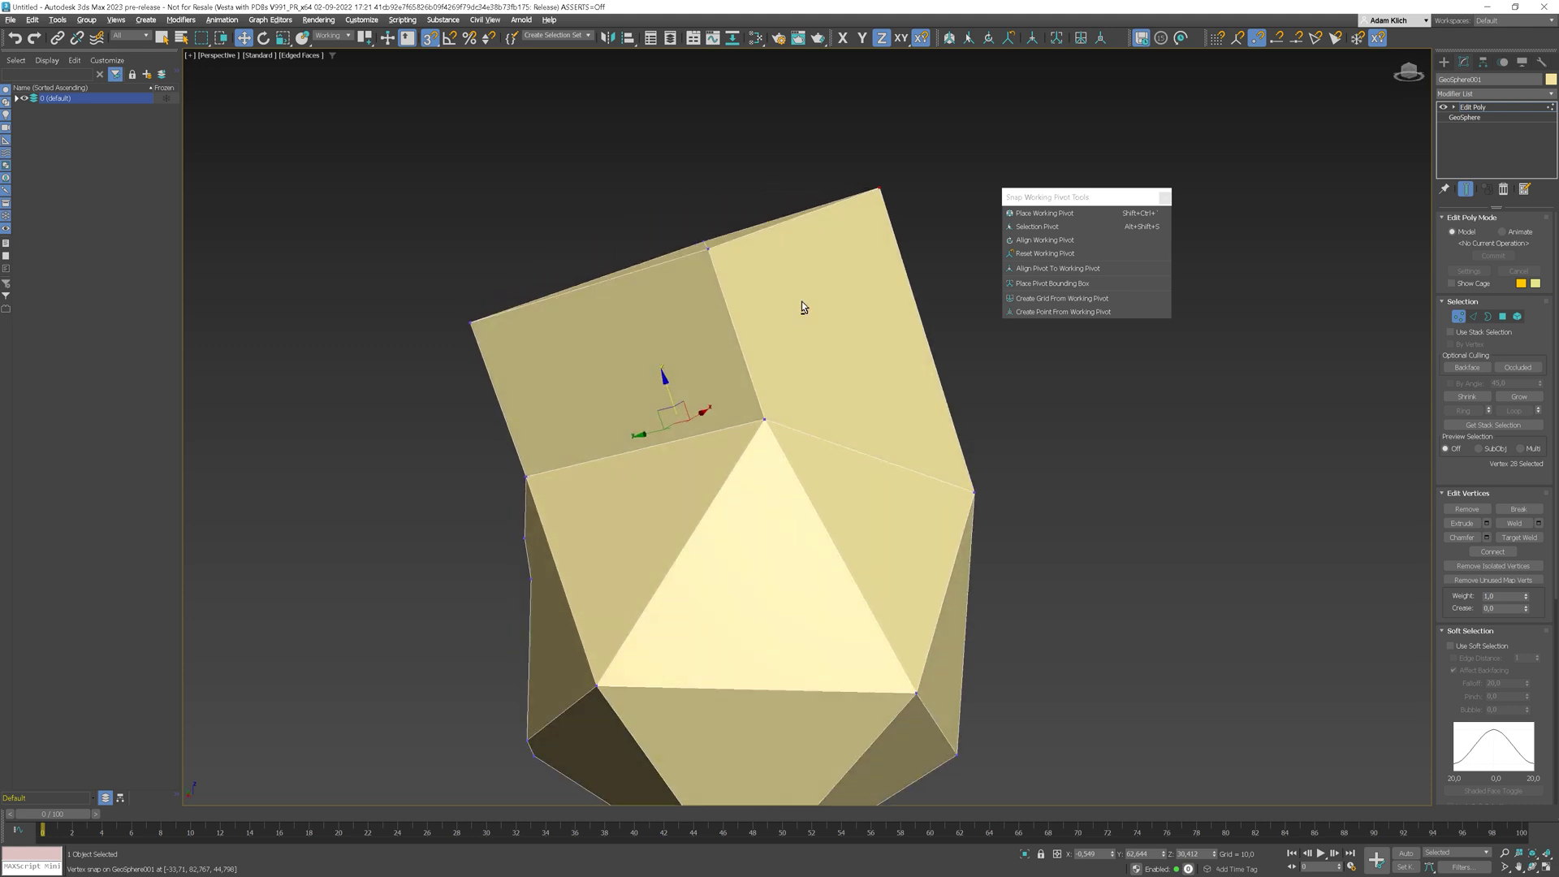
drag(881, 190, 706, 246)
alt+middle_drag(741, 313, 753, 336)
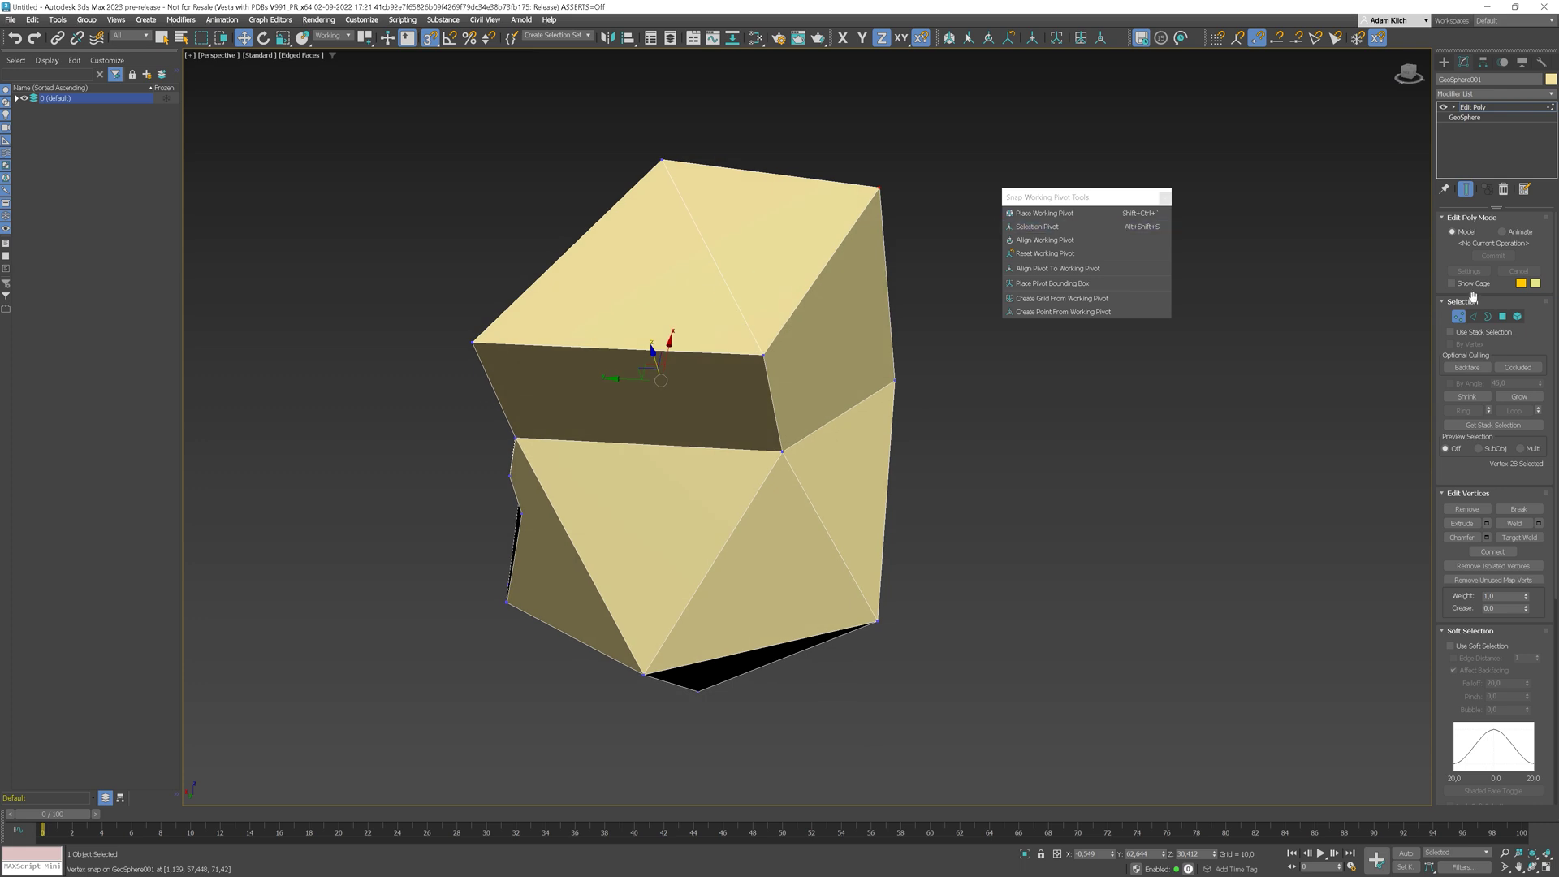
Step: Place the working pivot on the shared edge of the block's two top polygons and inset both faces by scaling about it
click(1501, 316)
click(736, 282)
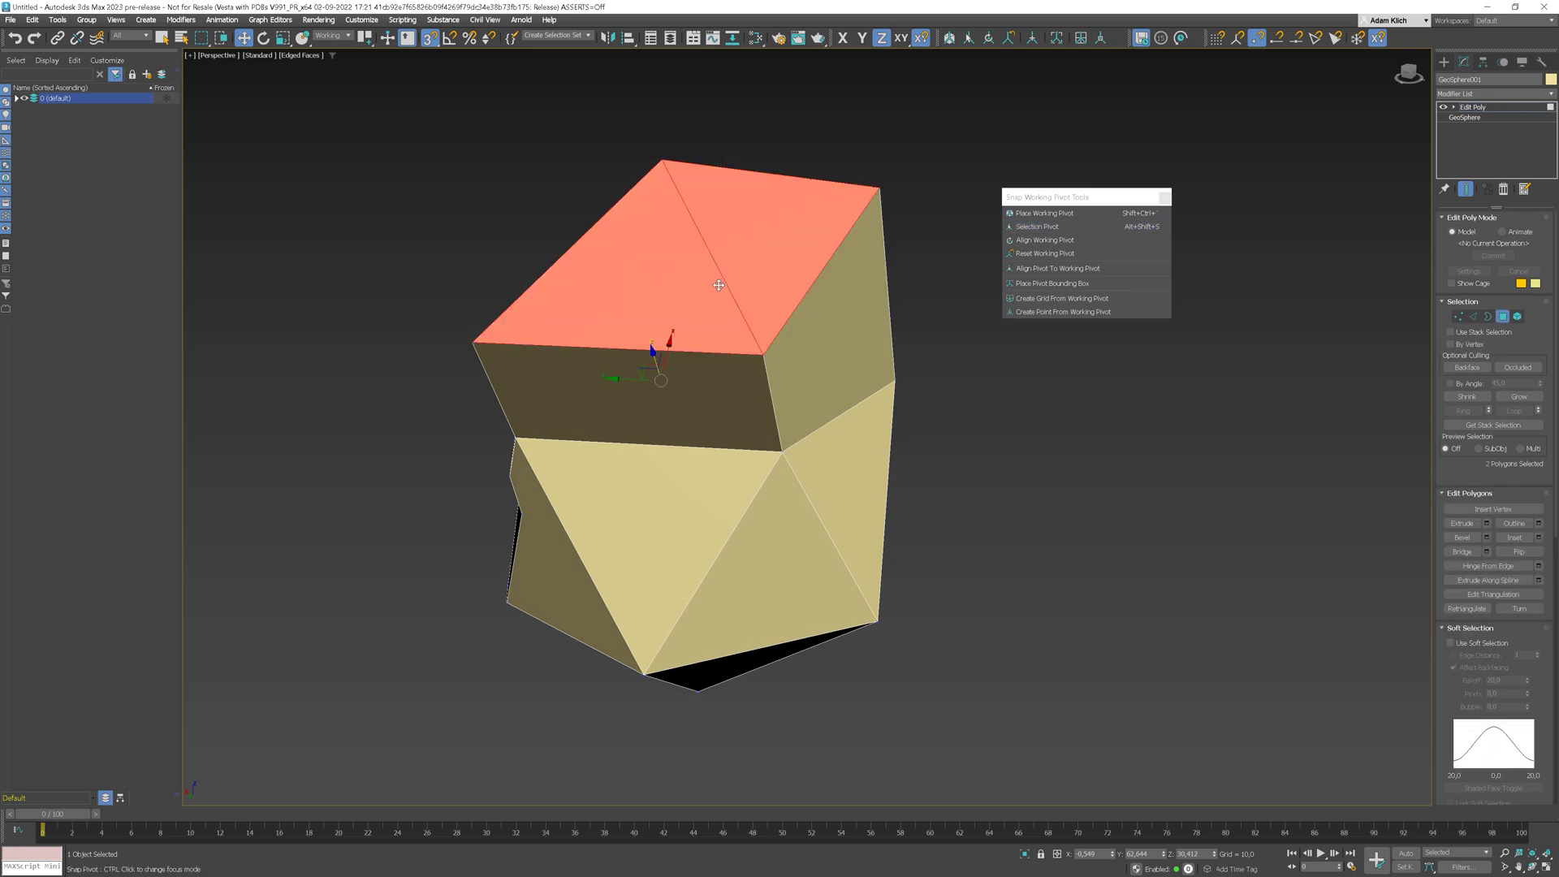
click(1045, 213)
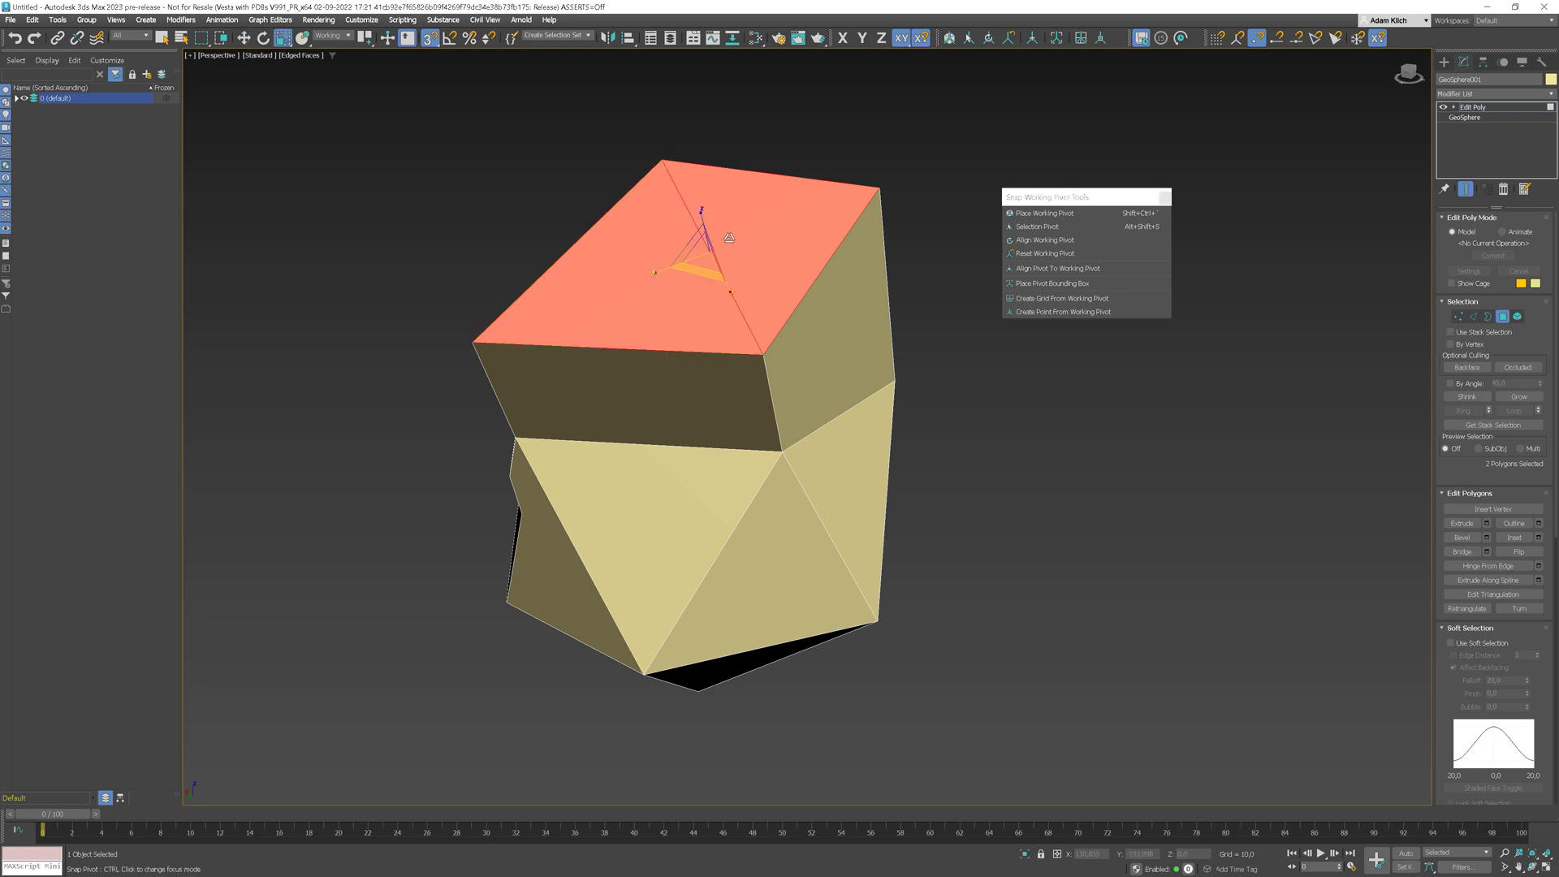
shift+drag(699, 271, 699, 259)
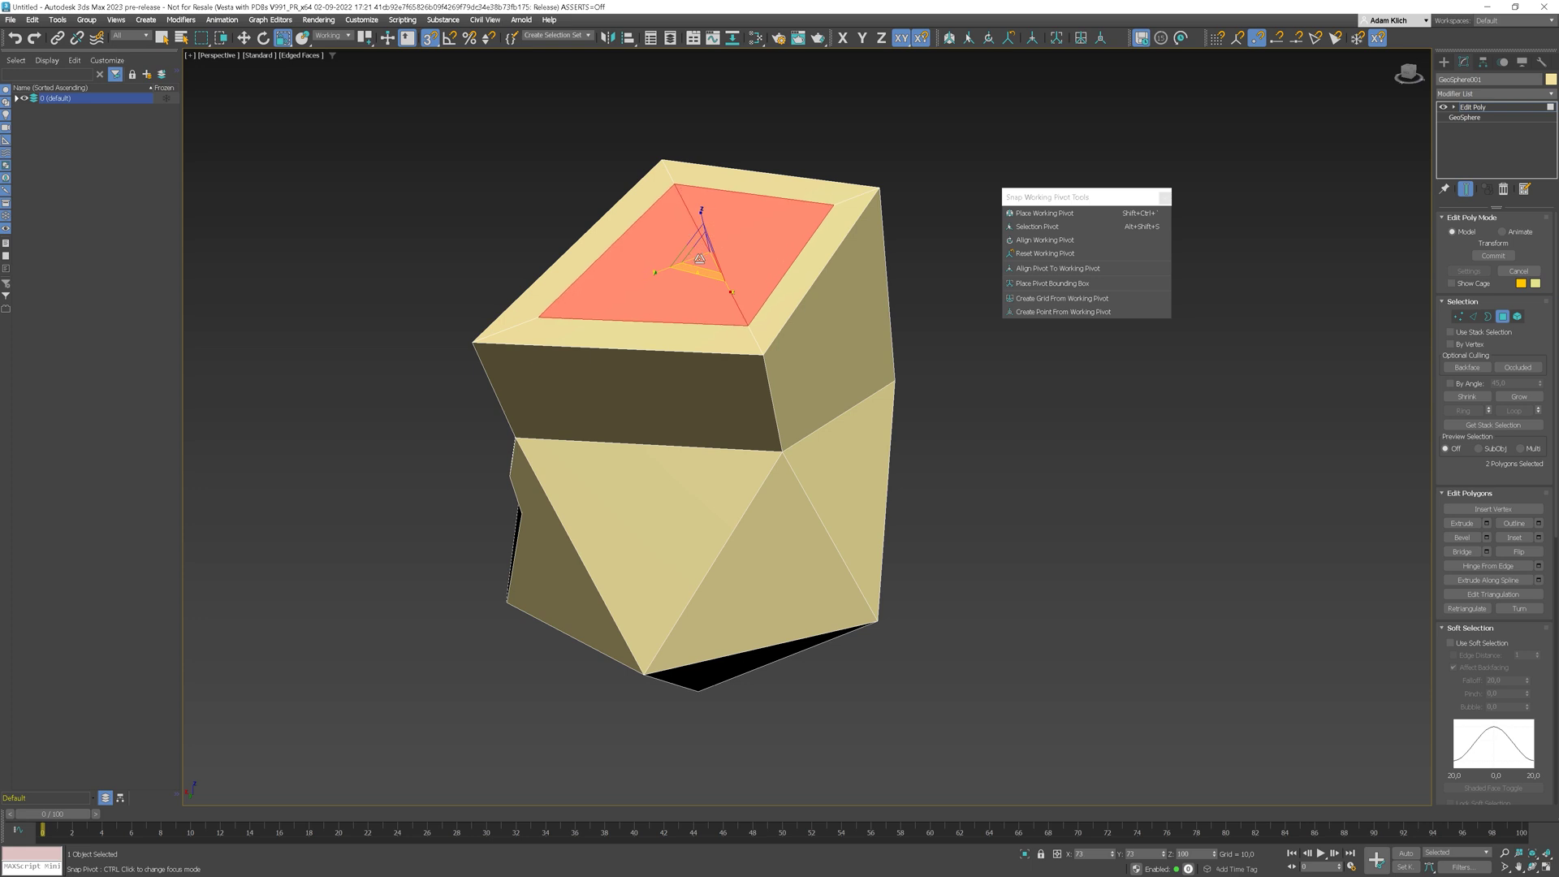
Step: Extrude the two inset top faces along the working pivot's Z axis
key(w)
alt+middle_drag(735, 264, 694, 219)
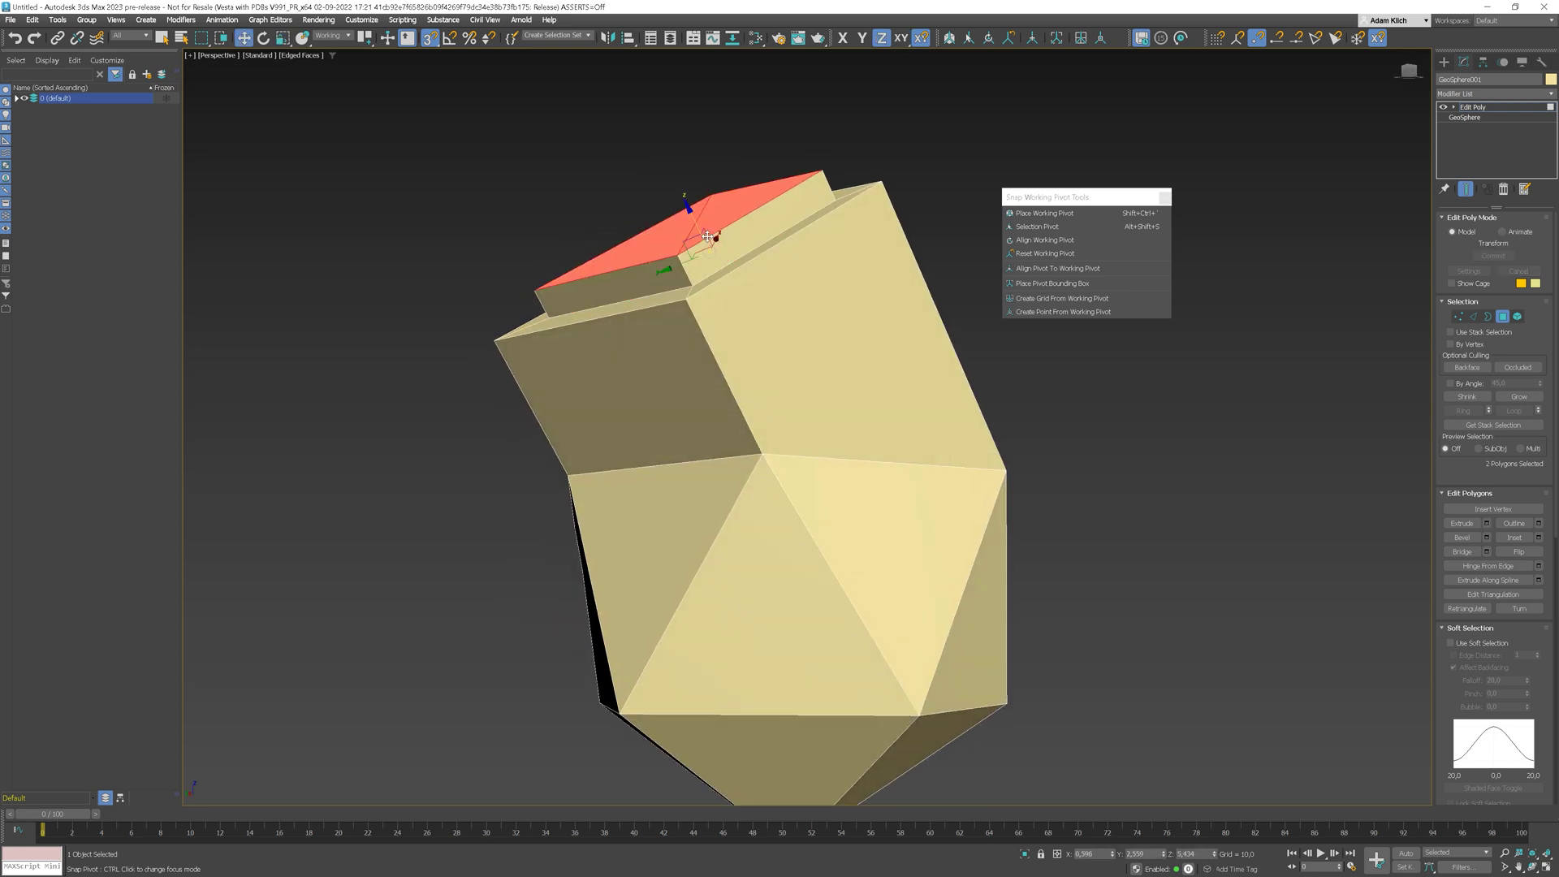
drag(707, 236, 817, 364)
Step: Inset the inner side face of the block's opening about a working pivot placed on it, and delete the inset polygon
alt+middle_drag(806, 357, 838, 311)
click(838, 311)
key(ctrl+shift+grave)
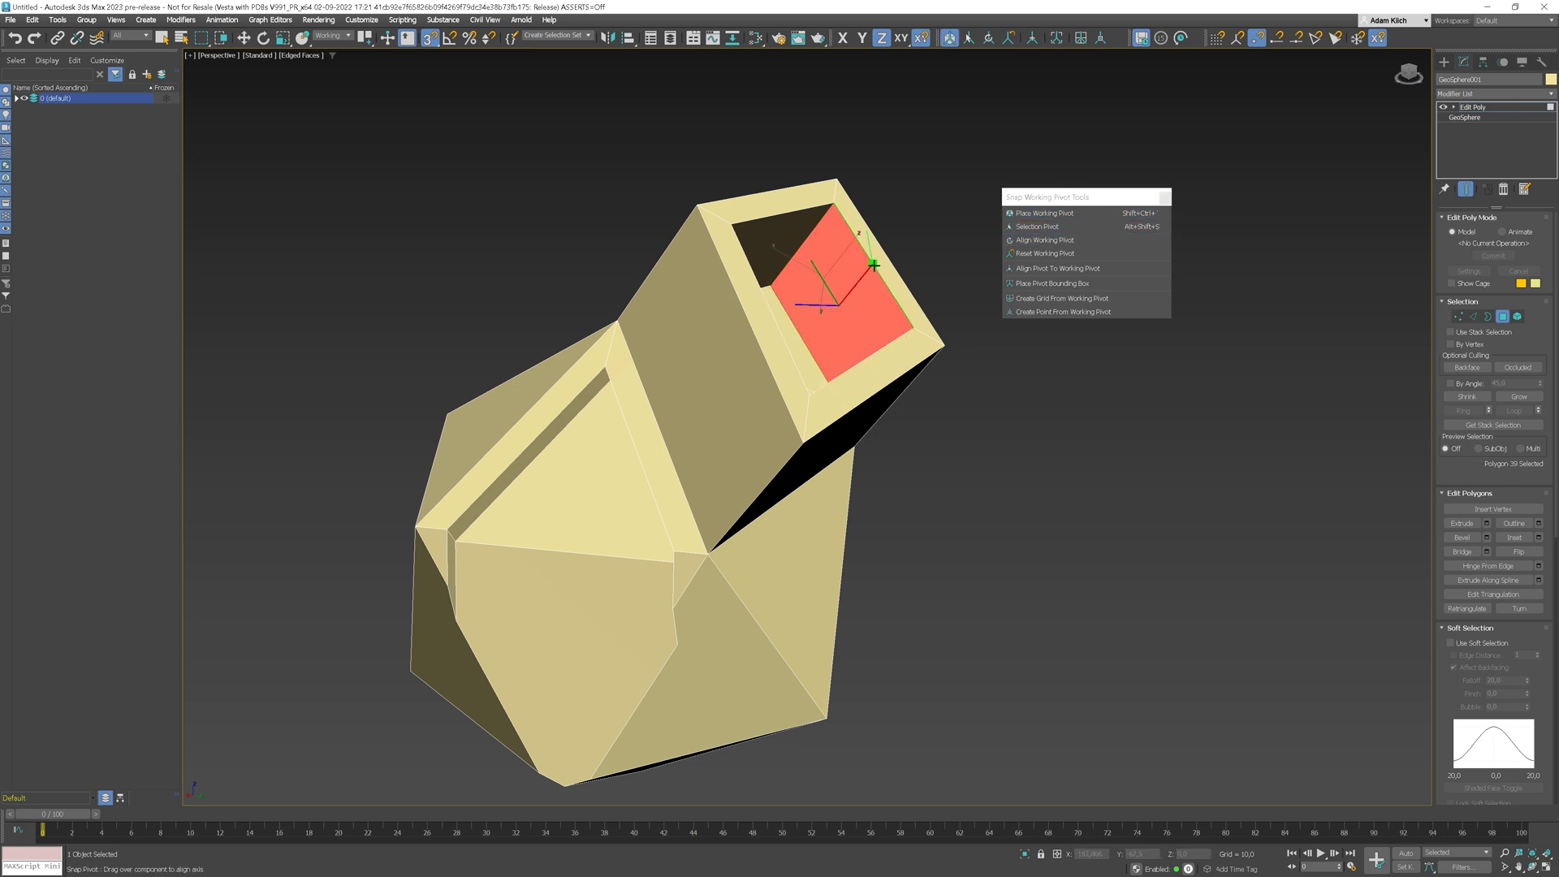
key(r)
key(w)
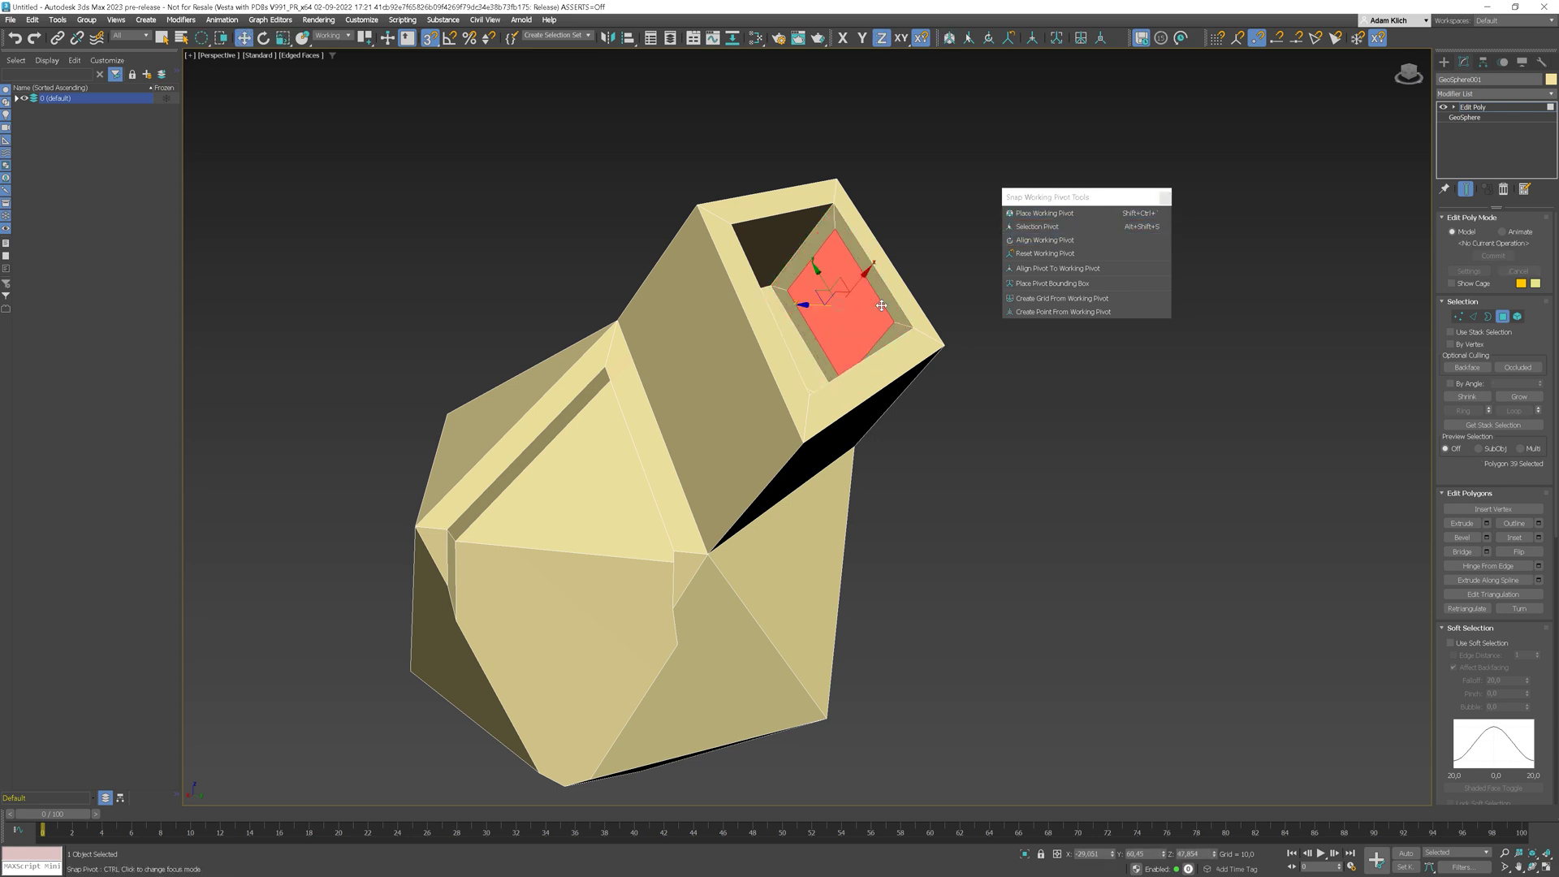
key(Delete)
alt+middle_drag(995, 325, 765, 338)
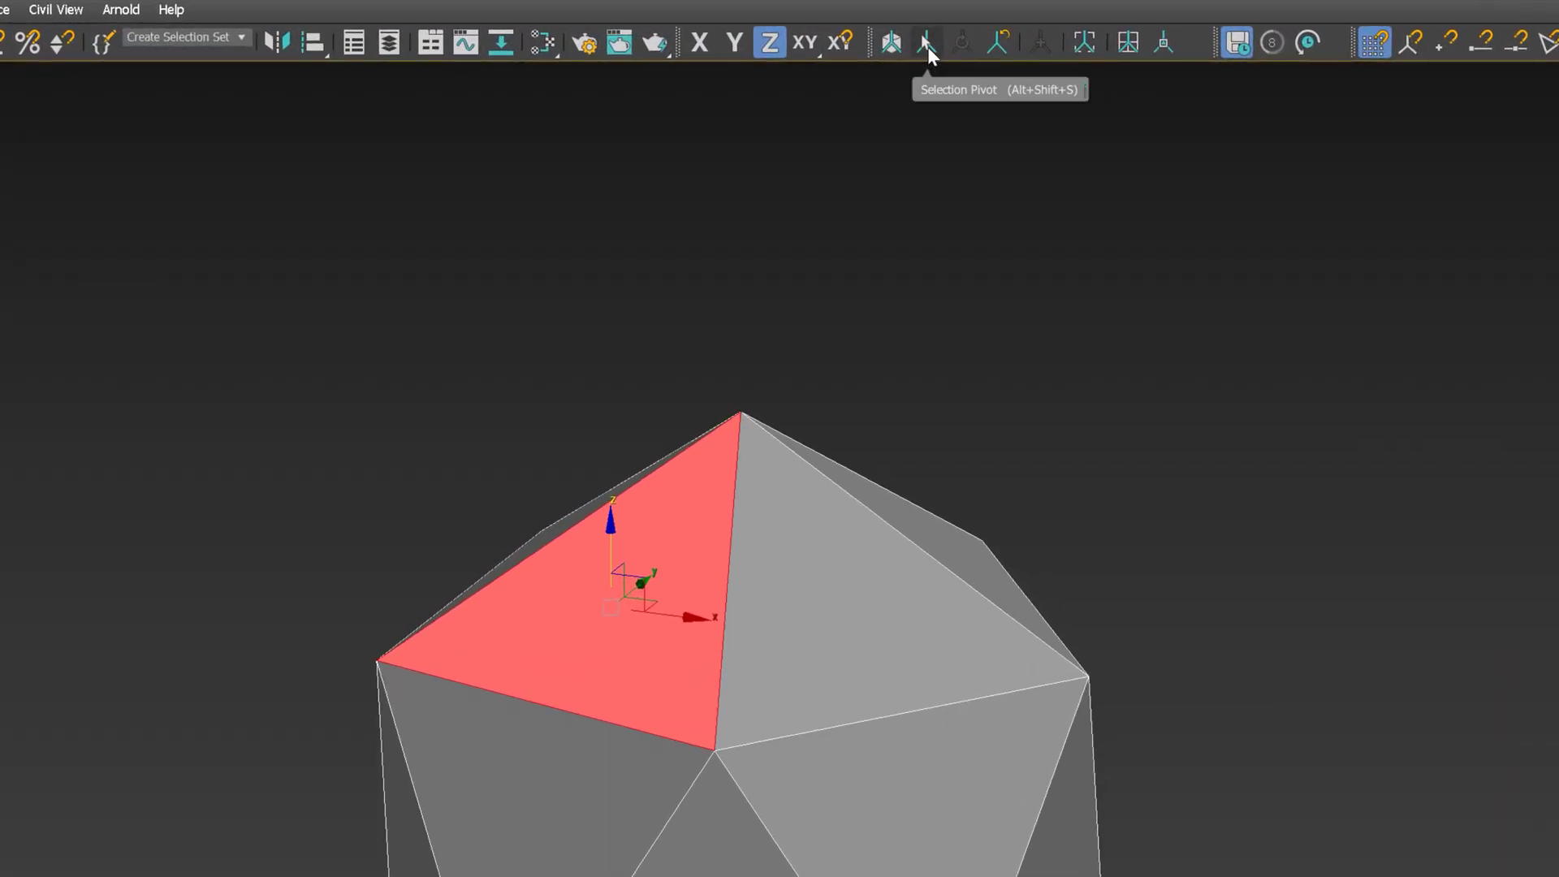
Step: Snap the working pivot to the geosphere's selected upper triangular face with Selection Pivot
click(927, 46)
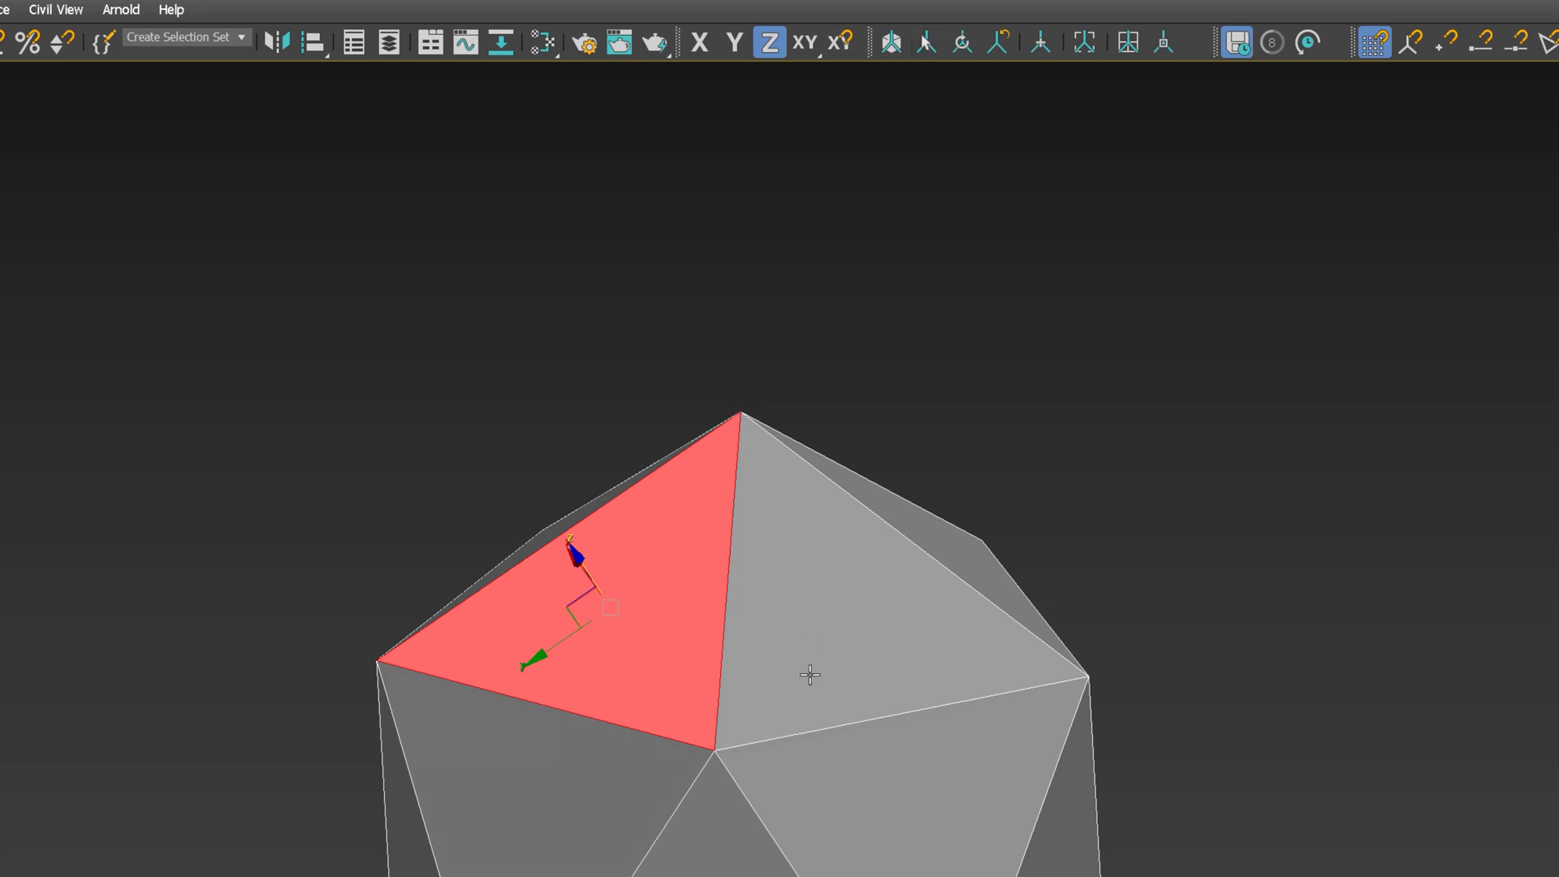
alt+middle_drag(809, 674, 747, 680)
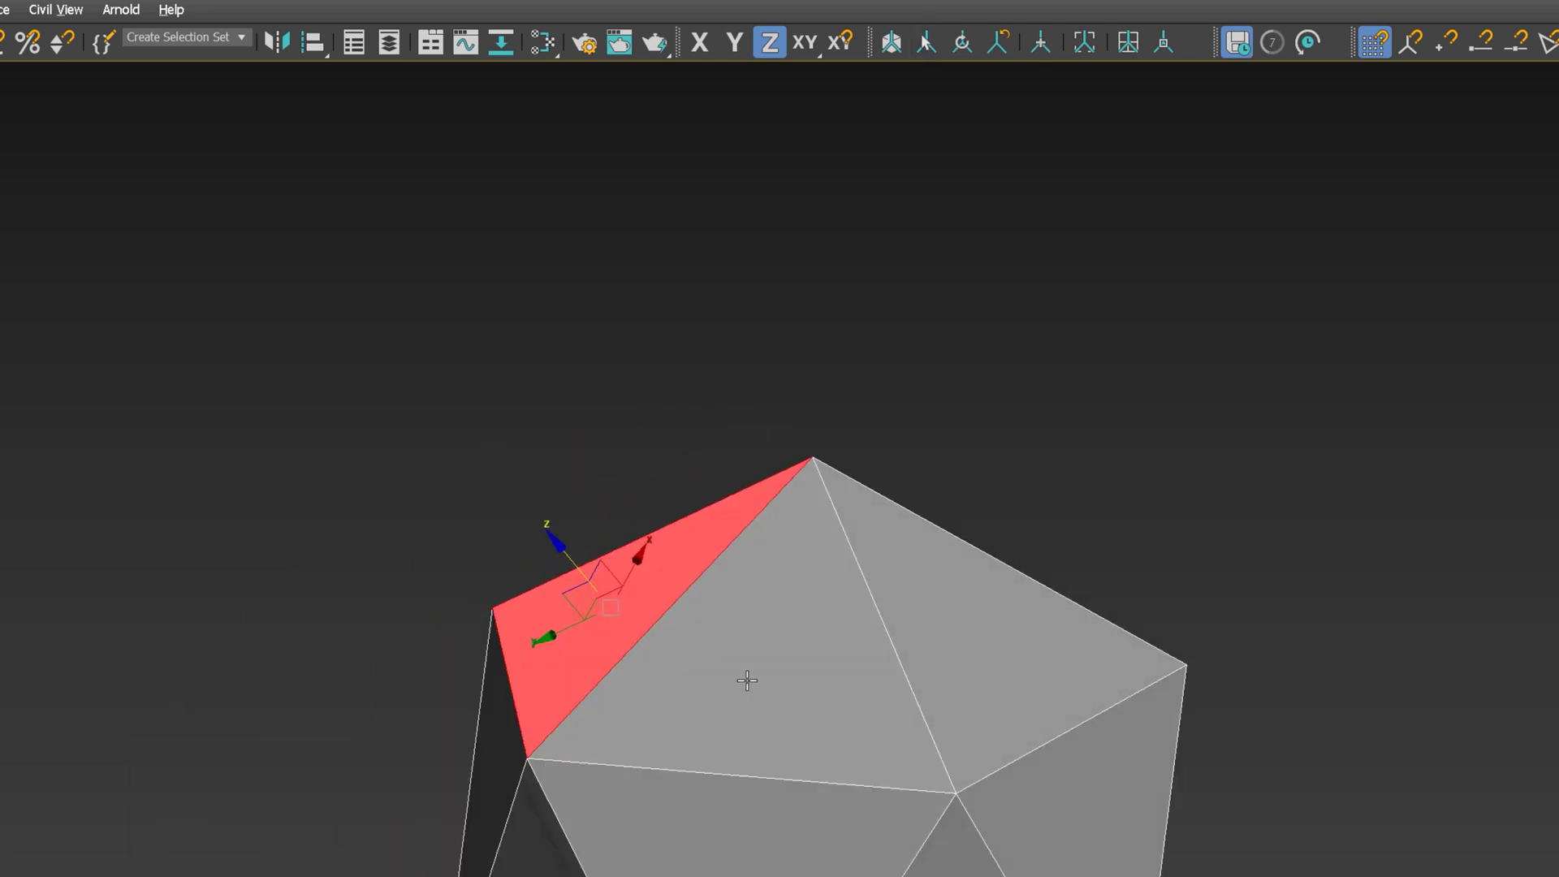
alt+middle_drag(992, 612, 1112, 594)
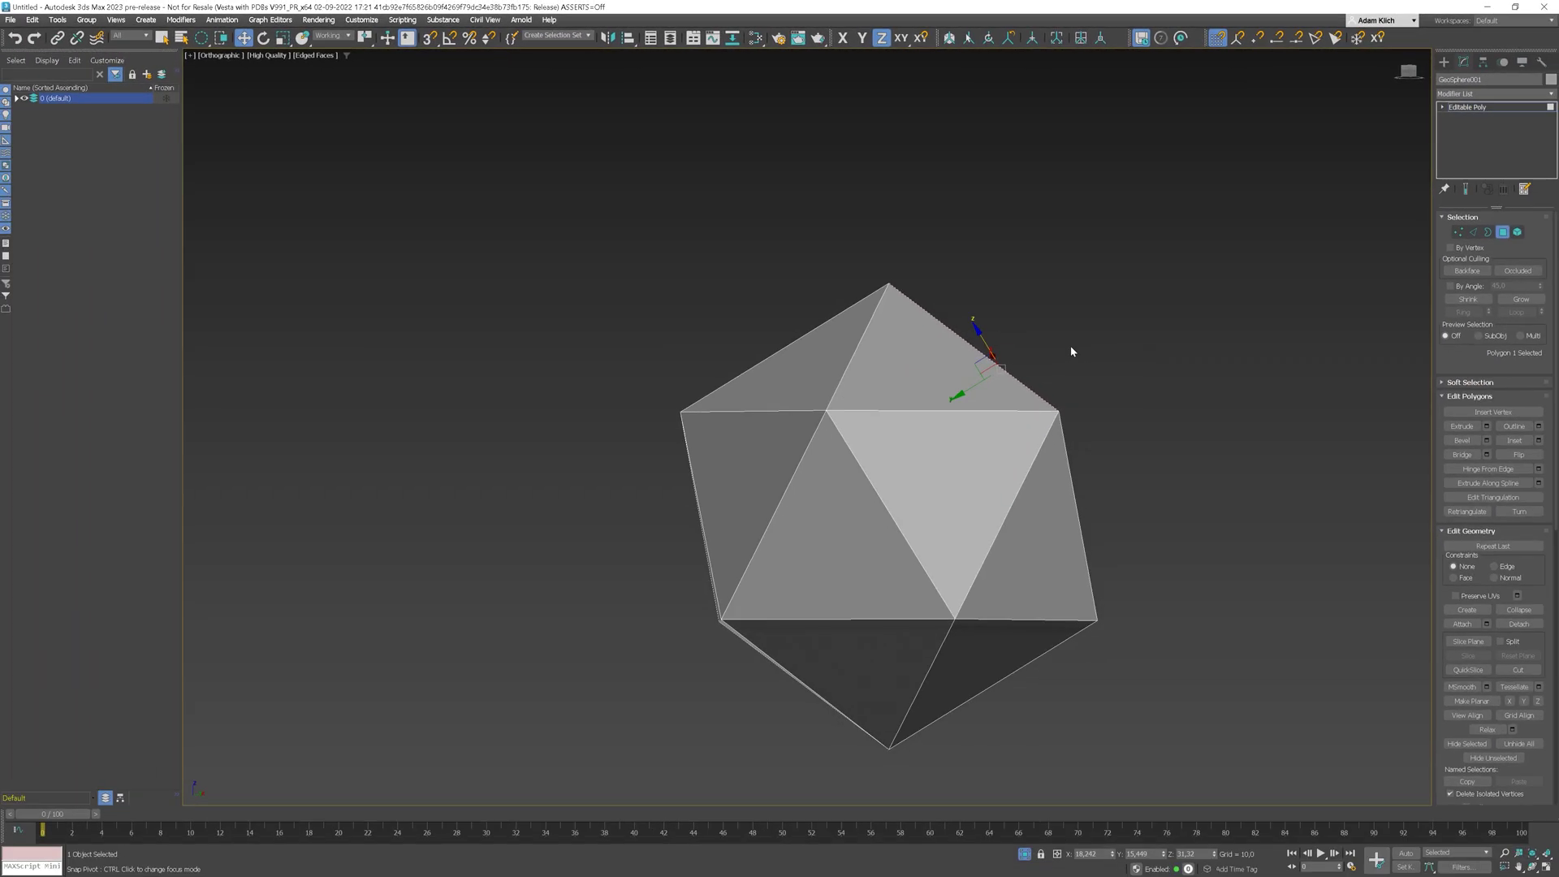
Step: Select other upper triangular faces of the geosphere one at a time and snap the working pivot to each with Selection Pivot
alt+middle_drag(1071, 351, 1050, 371)
mouse_move(1025, 340)
mouse_down()
mouse_move(1079, 289)
mouse_move(1038, 352)
mouse_up()
click(793, 356)
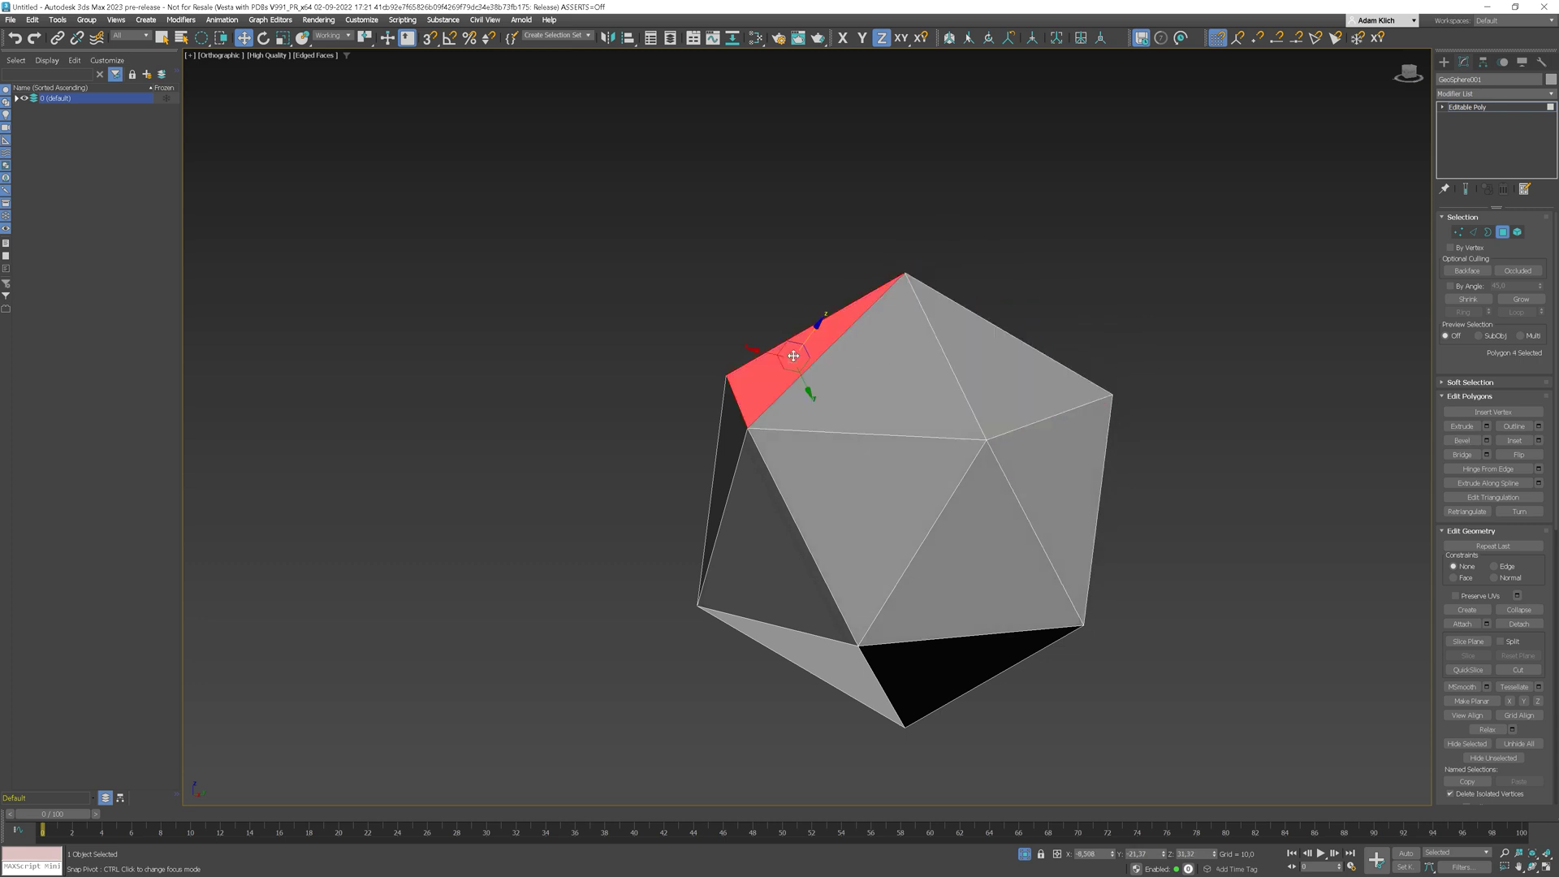
click(882, 385)
alt+middle_drag(883, 385, 881, 392)
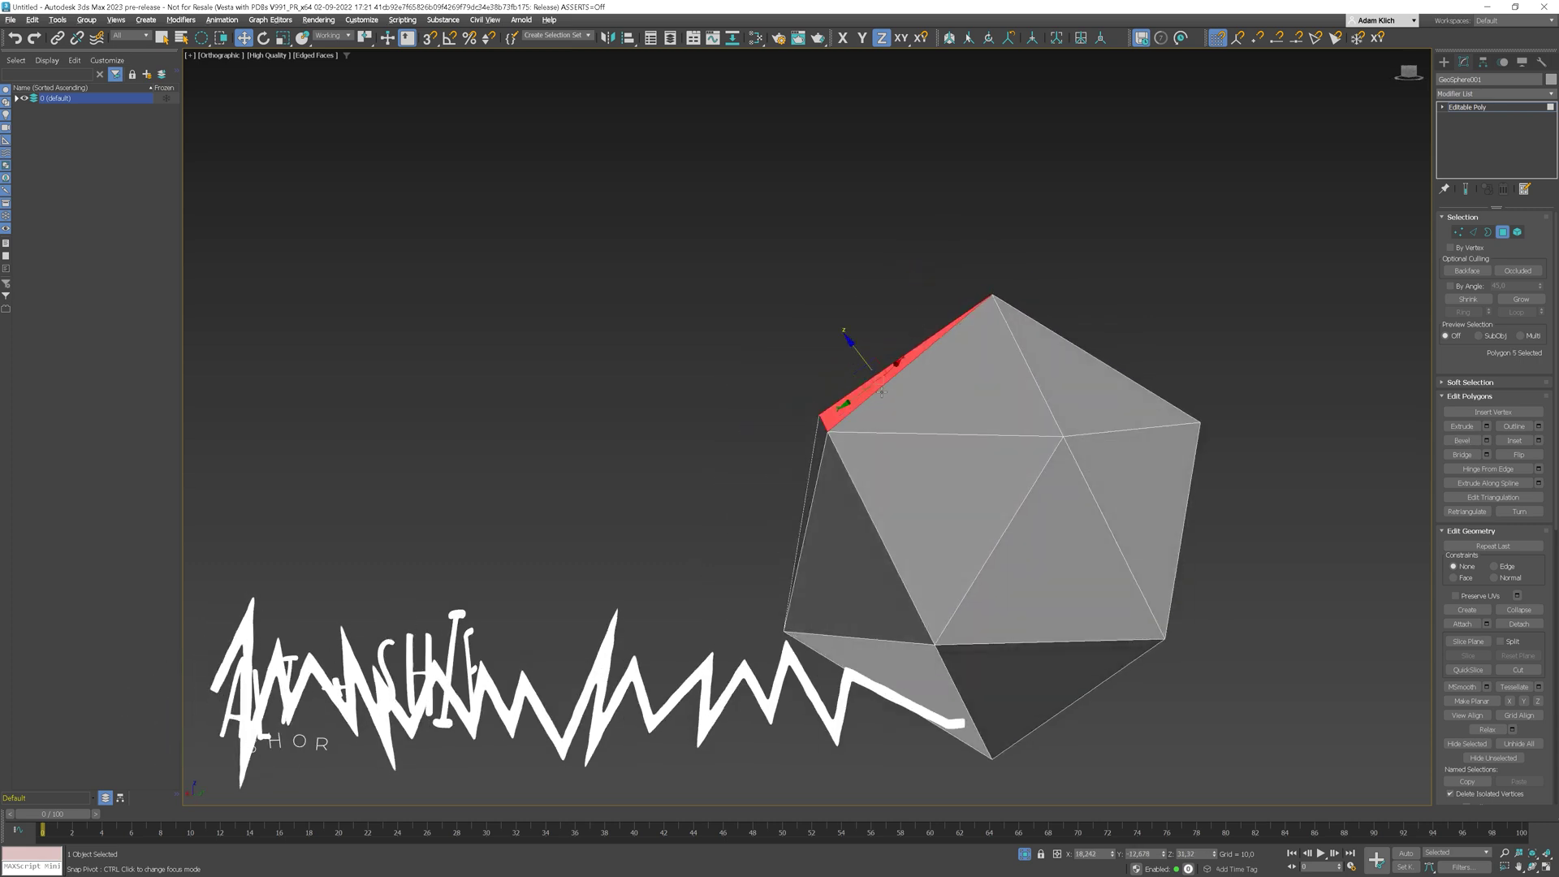
key(alt+shift+s)
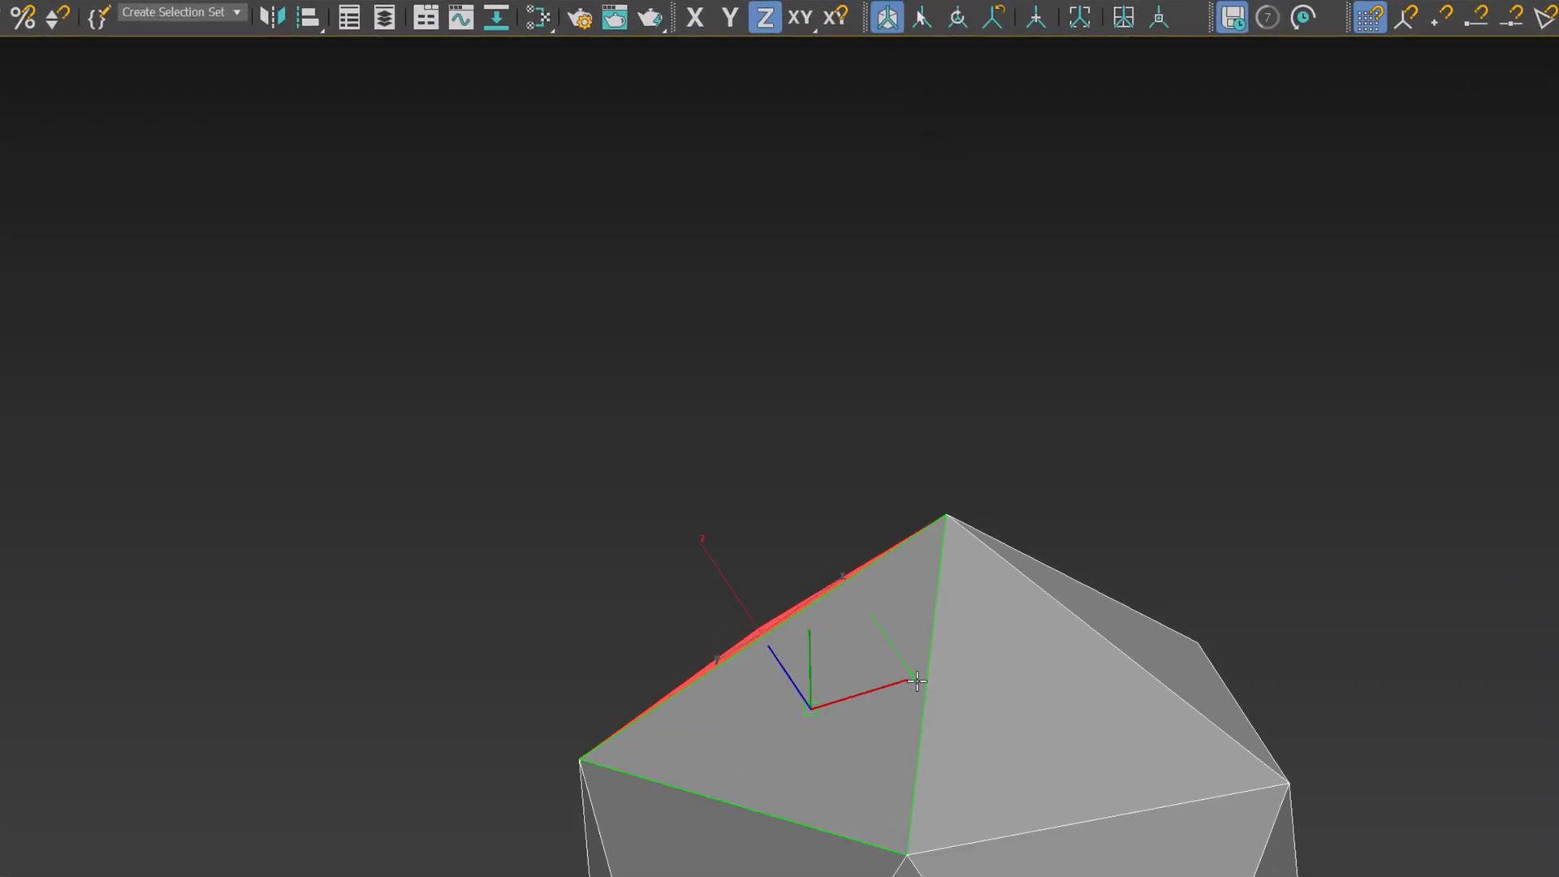
Step: Place the working pivot on the unselected upper face beside the selected one and realign its X axis downward with Align Working Pivot
click(926, 686)
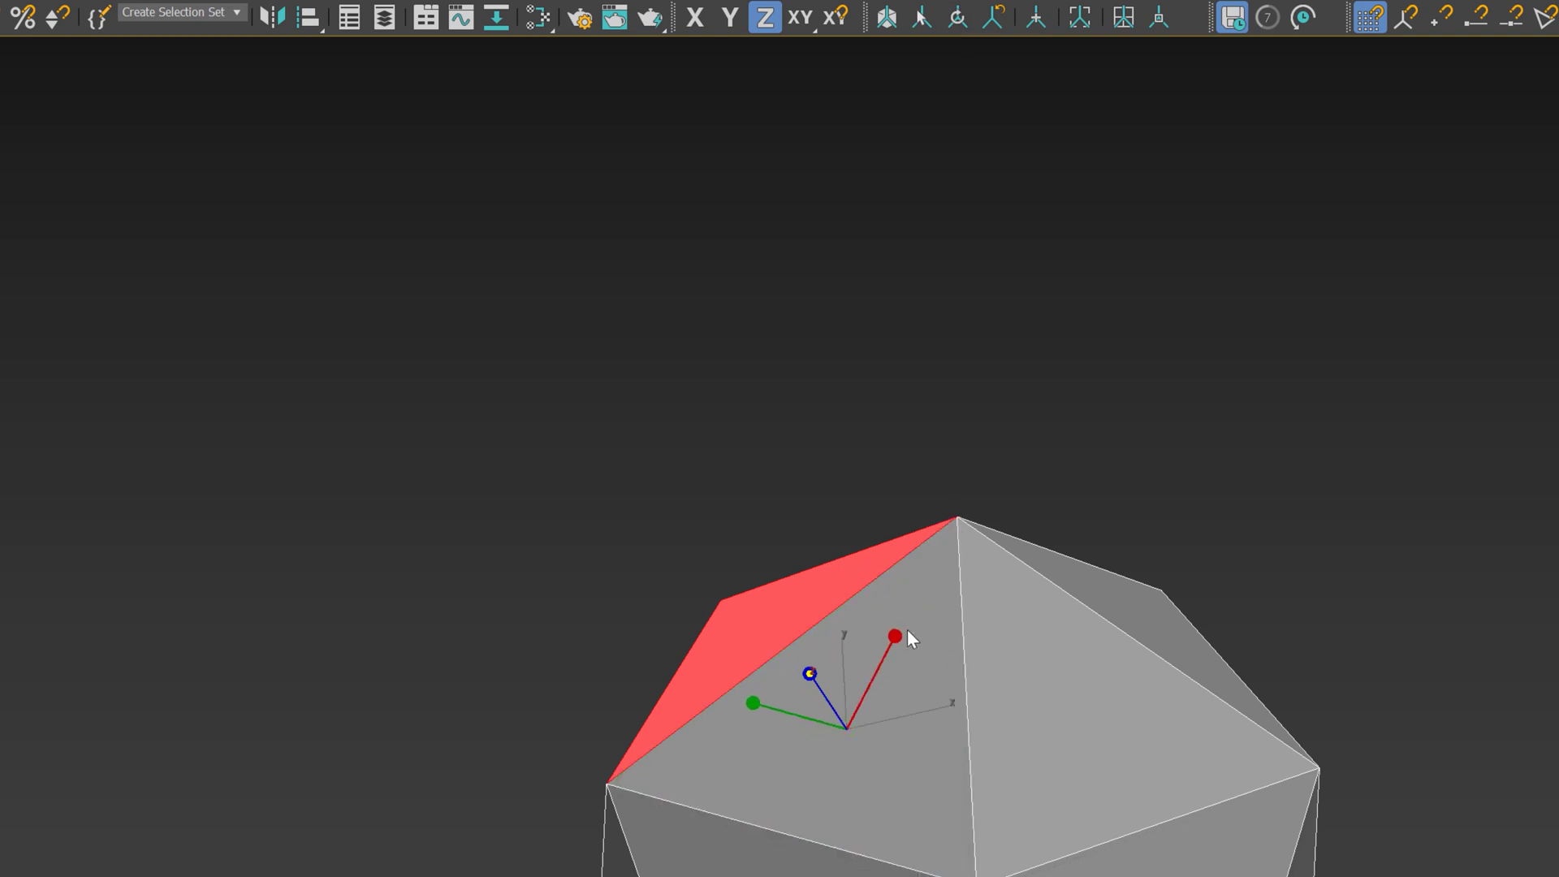
drag(895, 639, 846, 826)
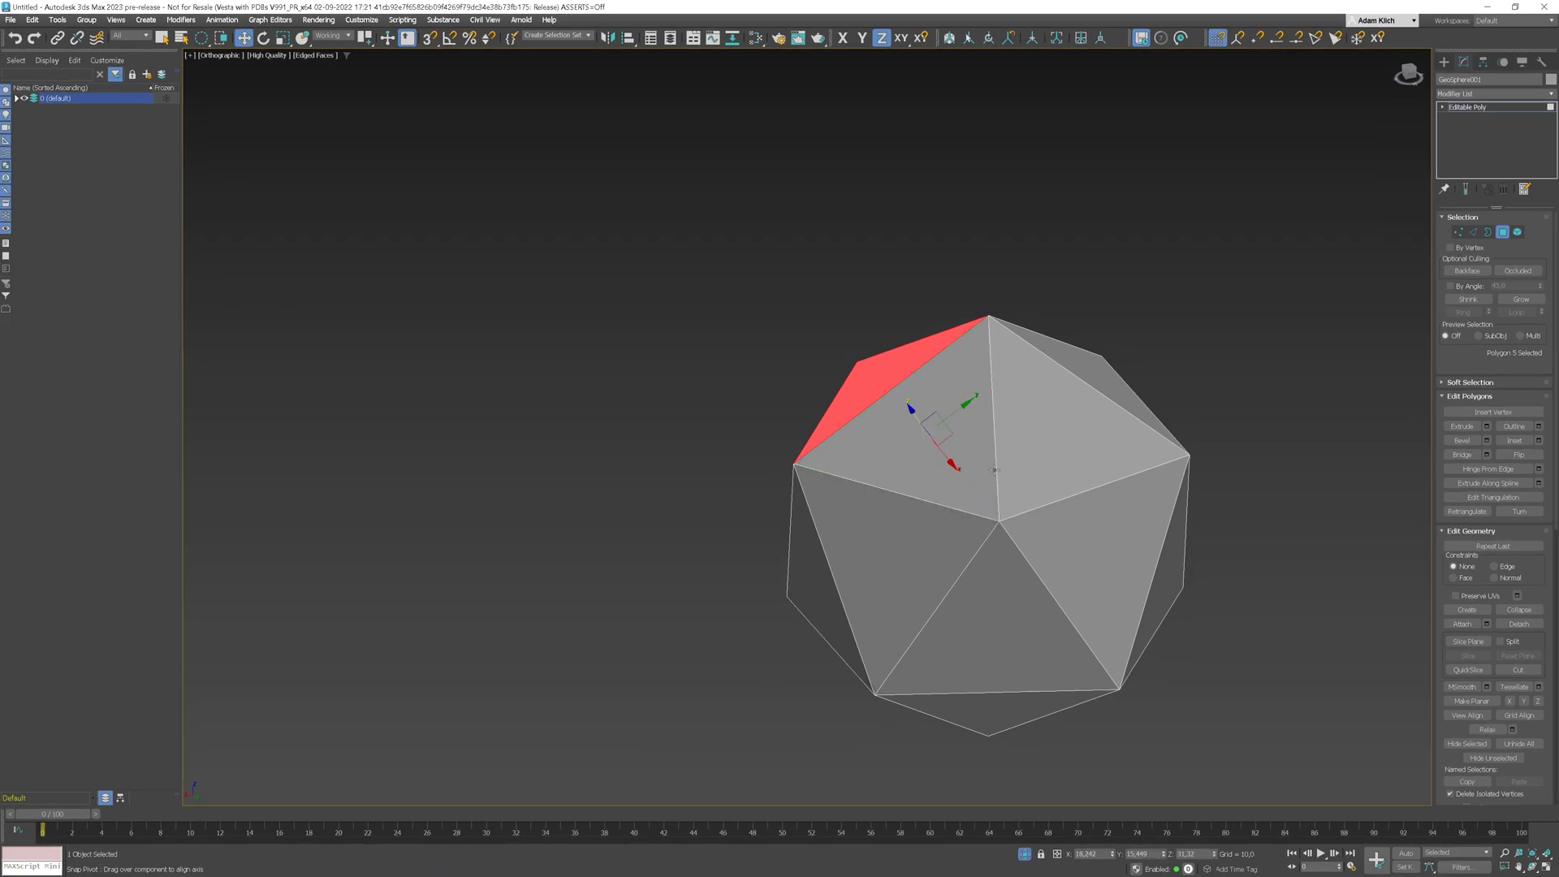
Step: Select the geosphere's front upper triangular face and reset the working pivot
alt+middle_drag(997, 508, 1027, 399)
click(1029, 397)
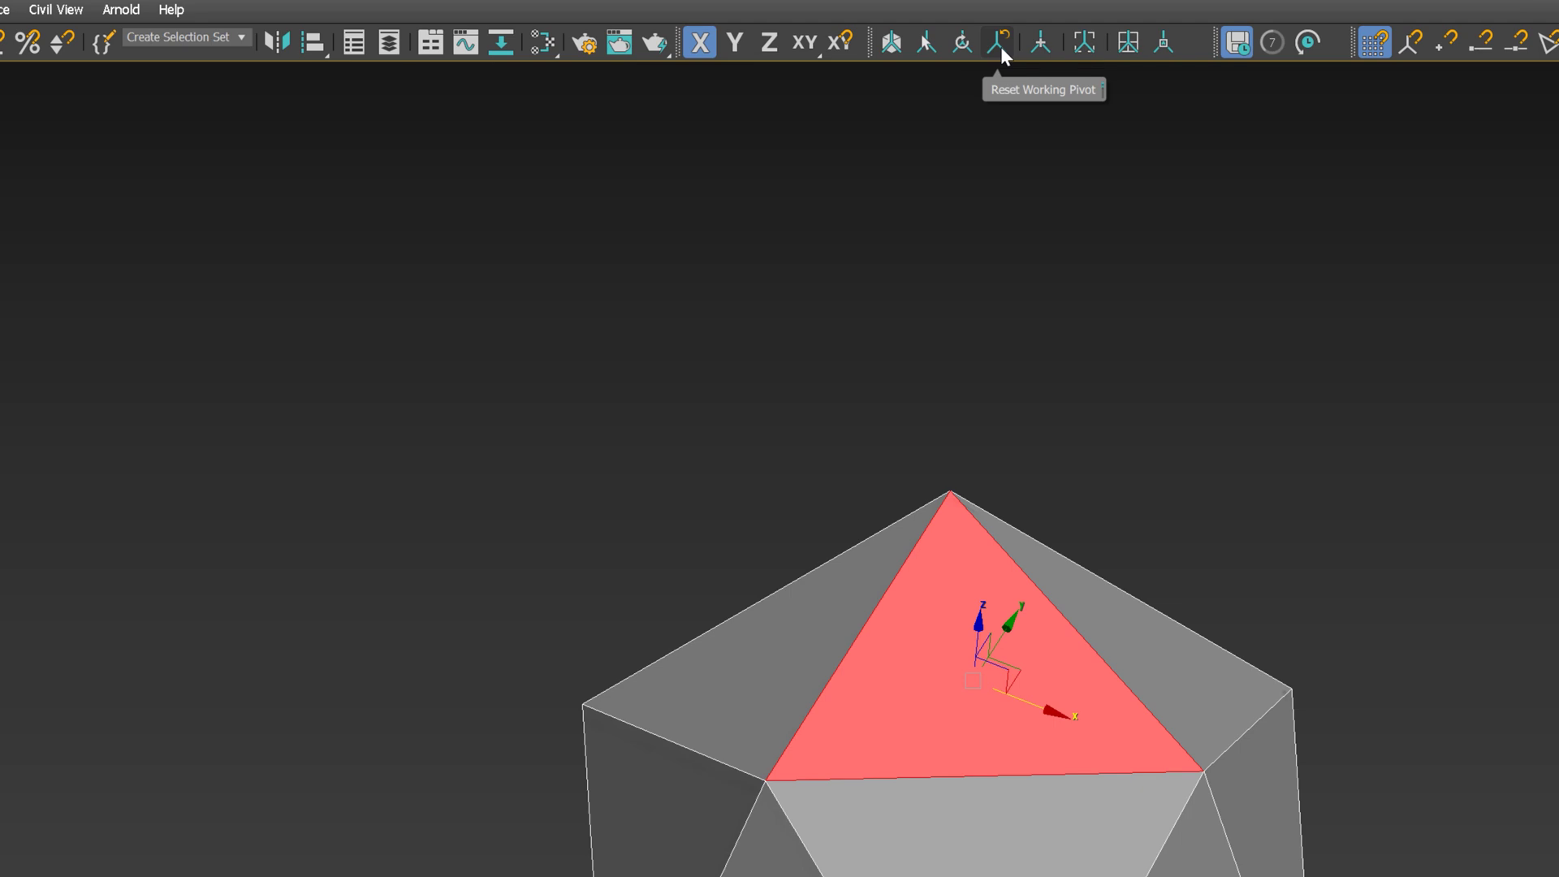
click(1000, 46)
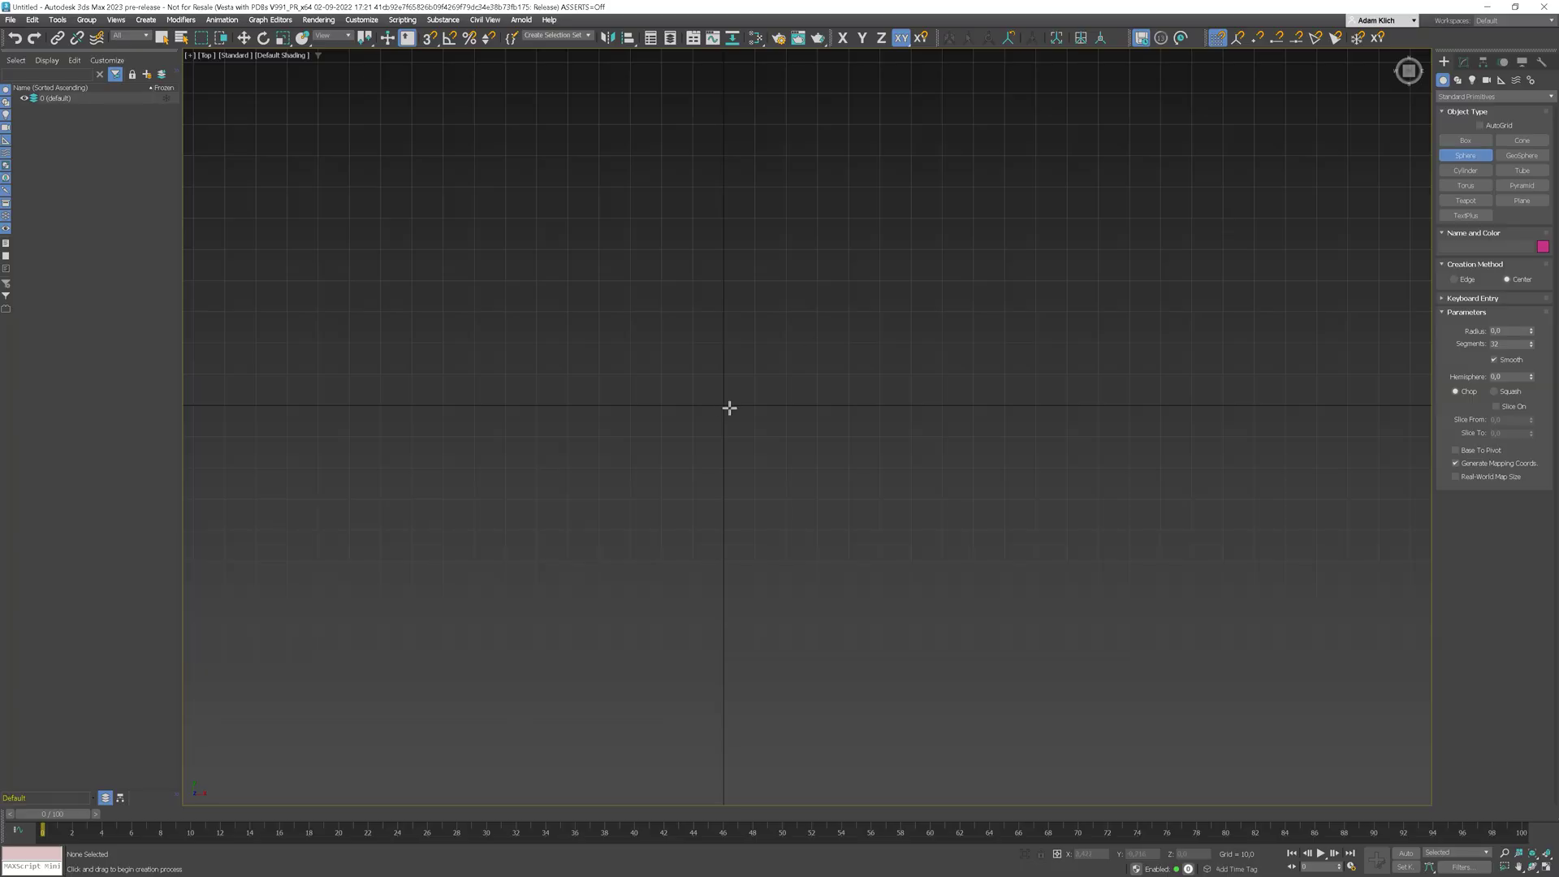
Step: Create a sphere at the grid origin and place the working pivot at an upper corner of its bounding box using Place Pivot Bounding Box
drag(730, 407, 944, 418)
alt+middle_drag(769, 412, 772, 395)
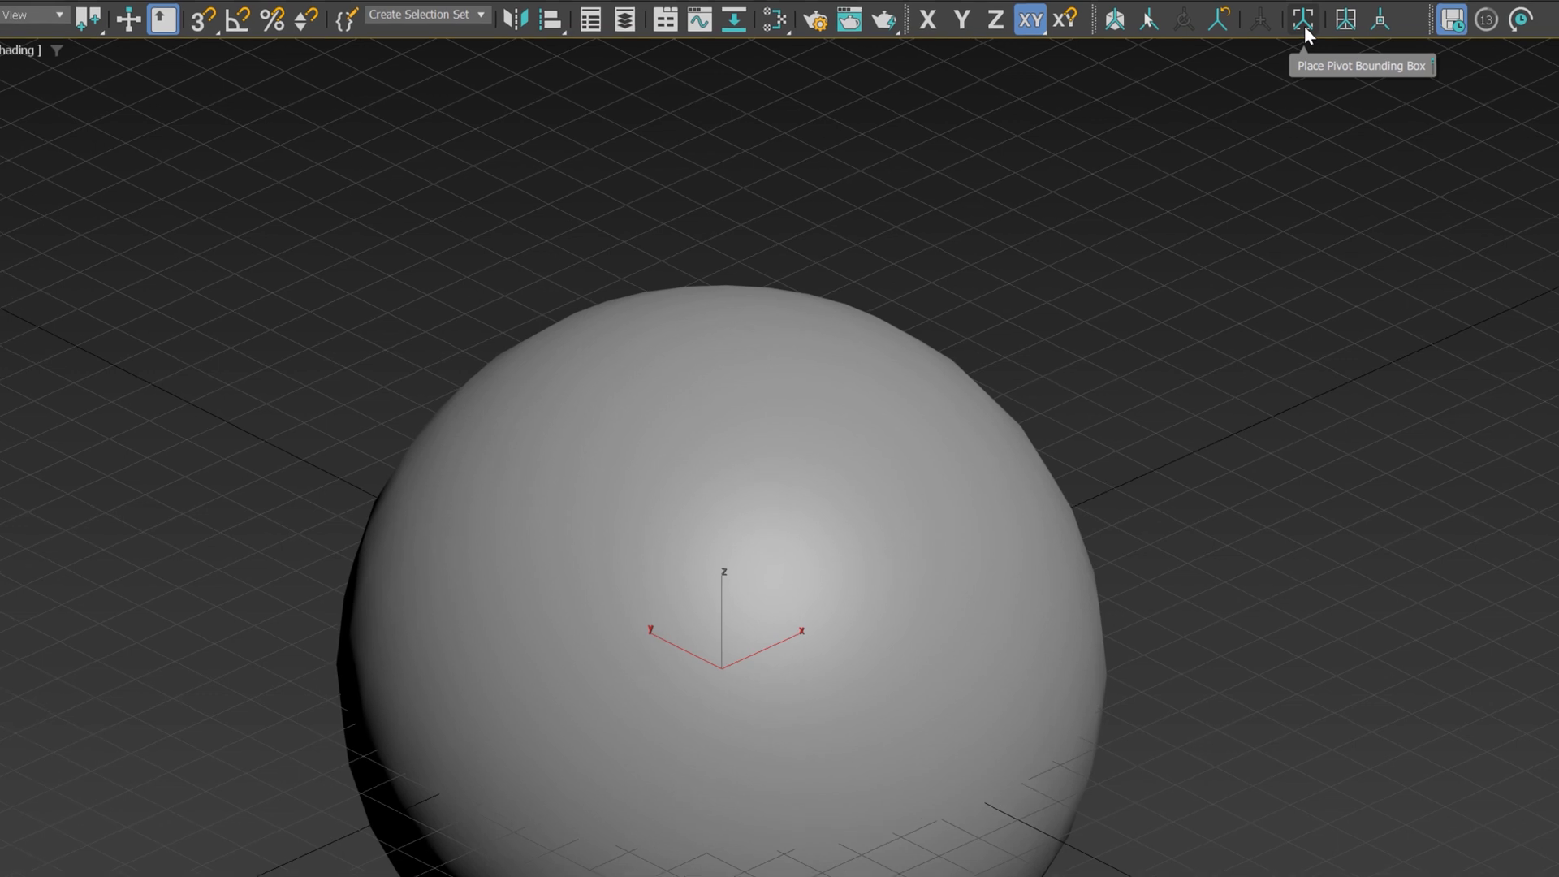
click(1318, 20)
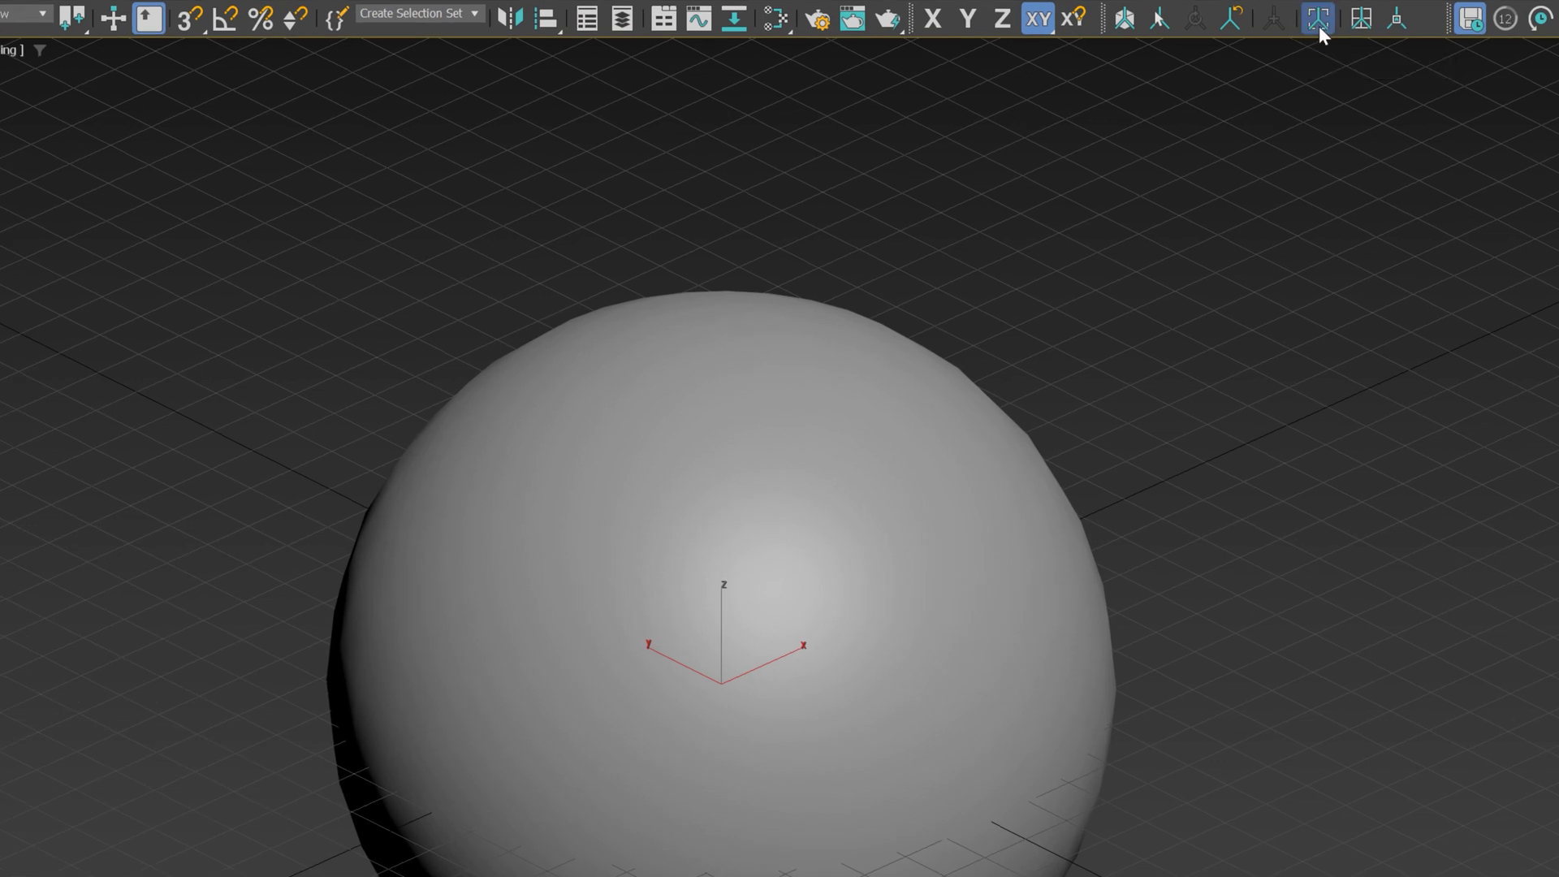
click(1127, 21)
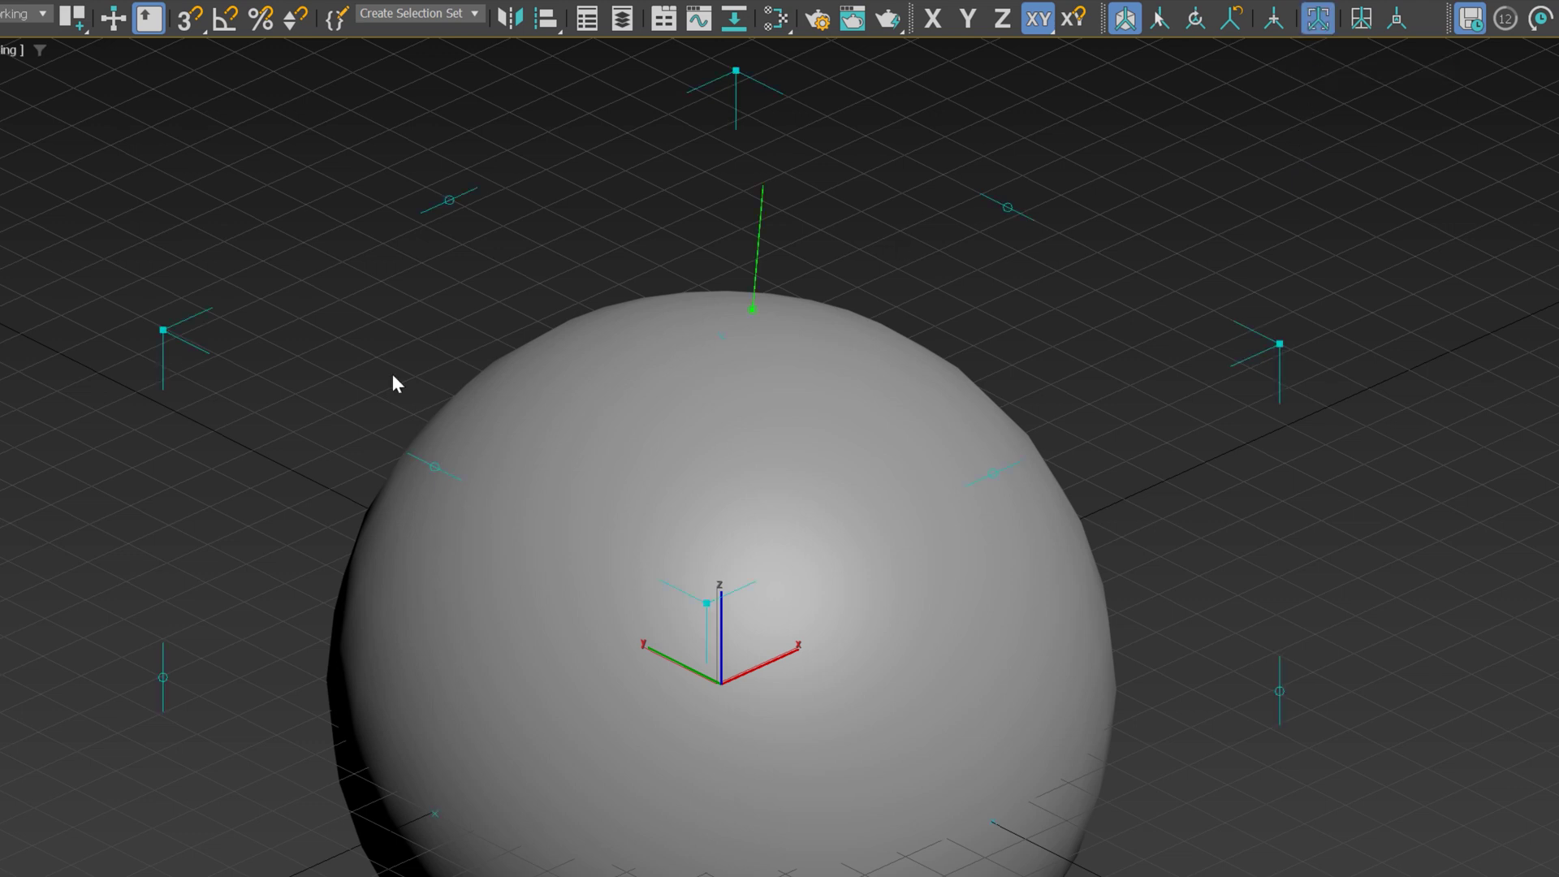
click(165, 332)
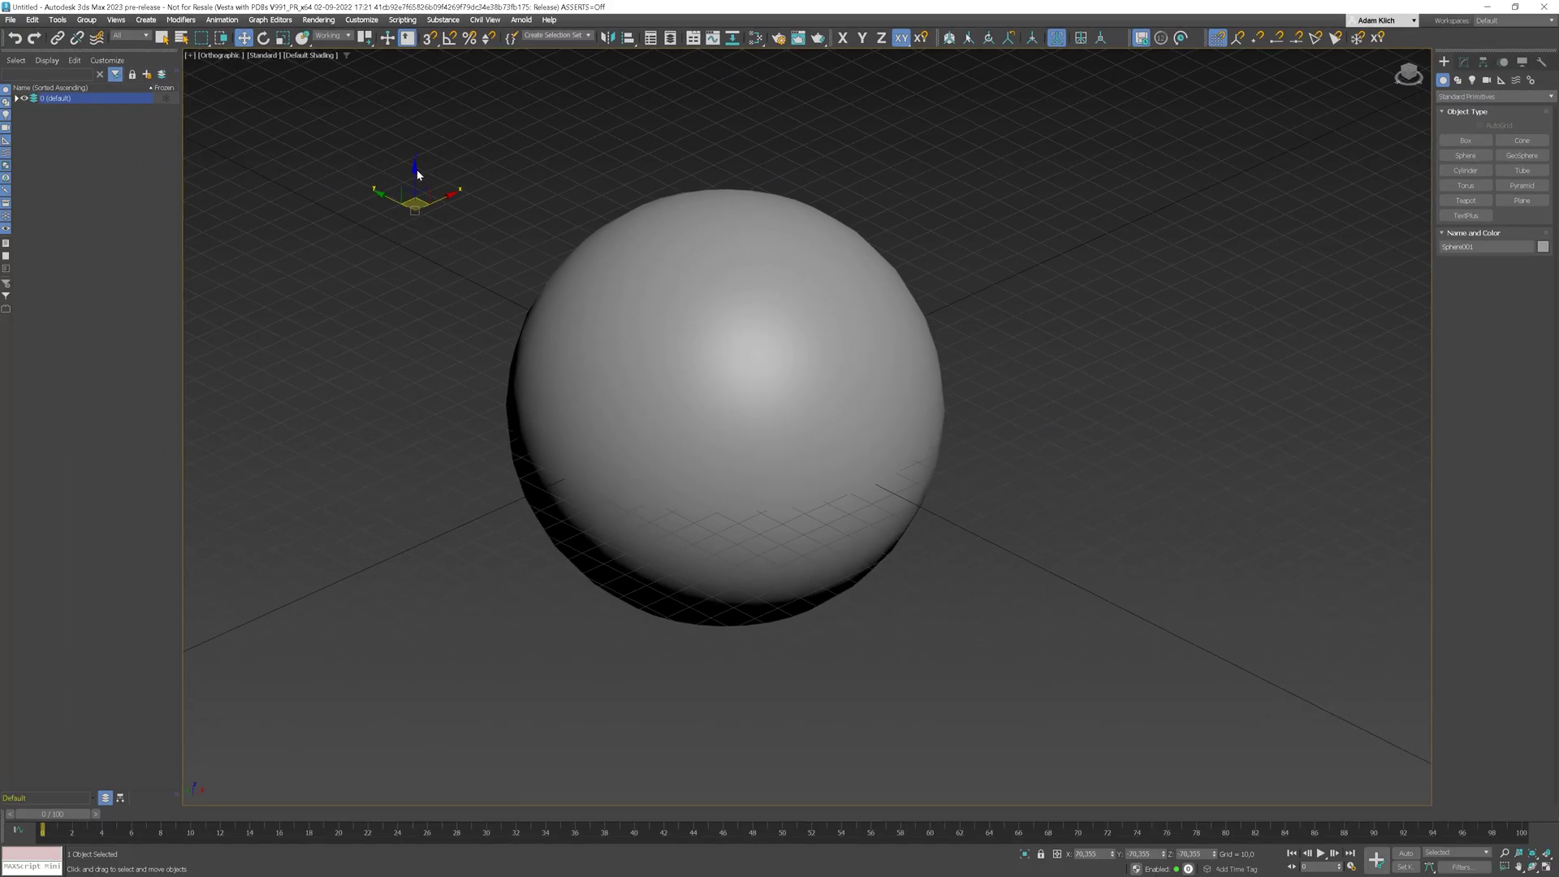
Step: In the top view, snap the sphere's bounding-box corner to the grid origin and place the working pivot at that corner again
key(t)
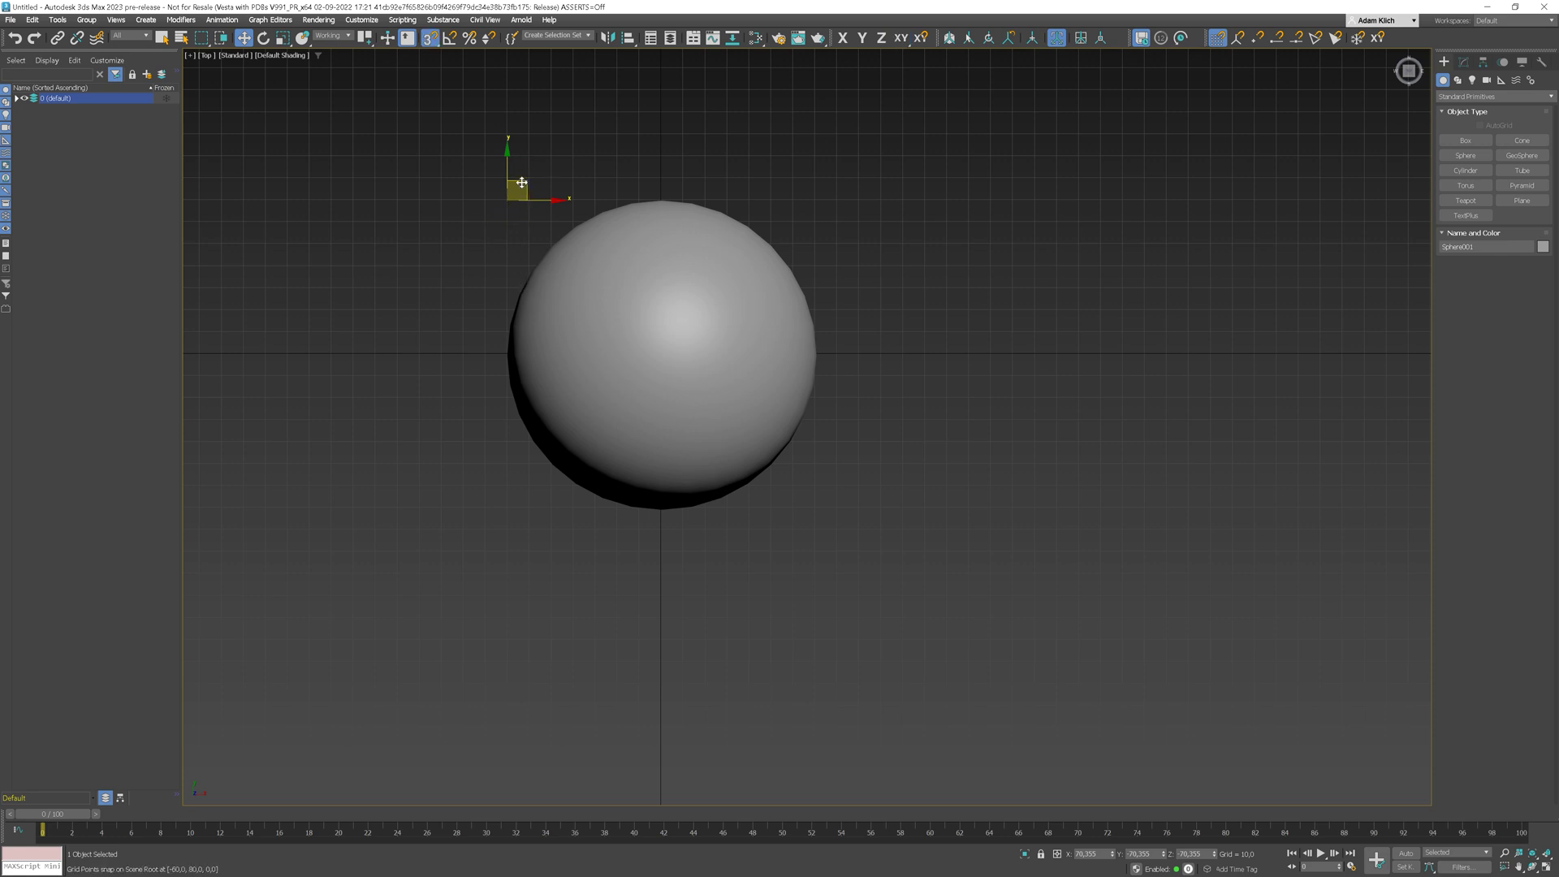
drag(521, 182, 665, 350)
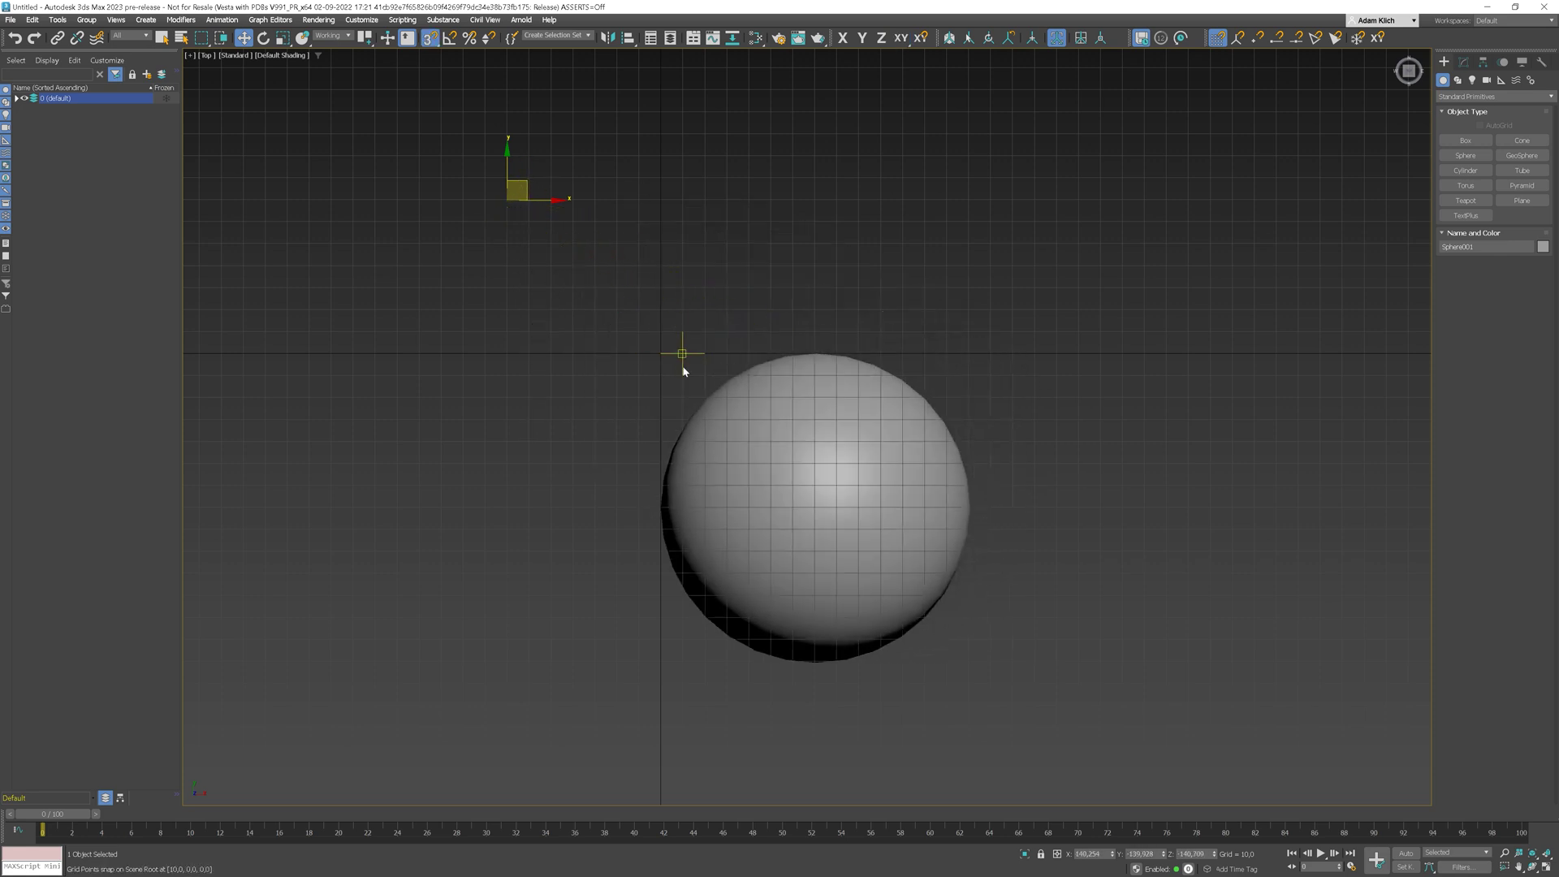
click(949, 38)
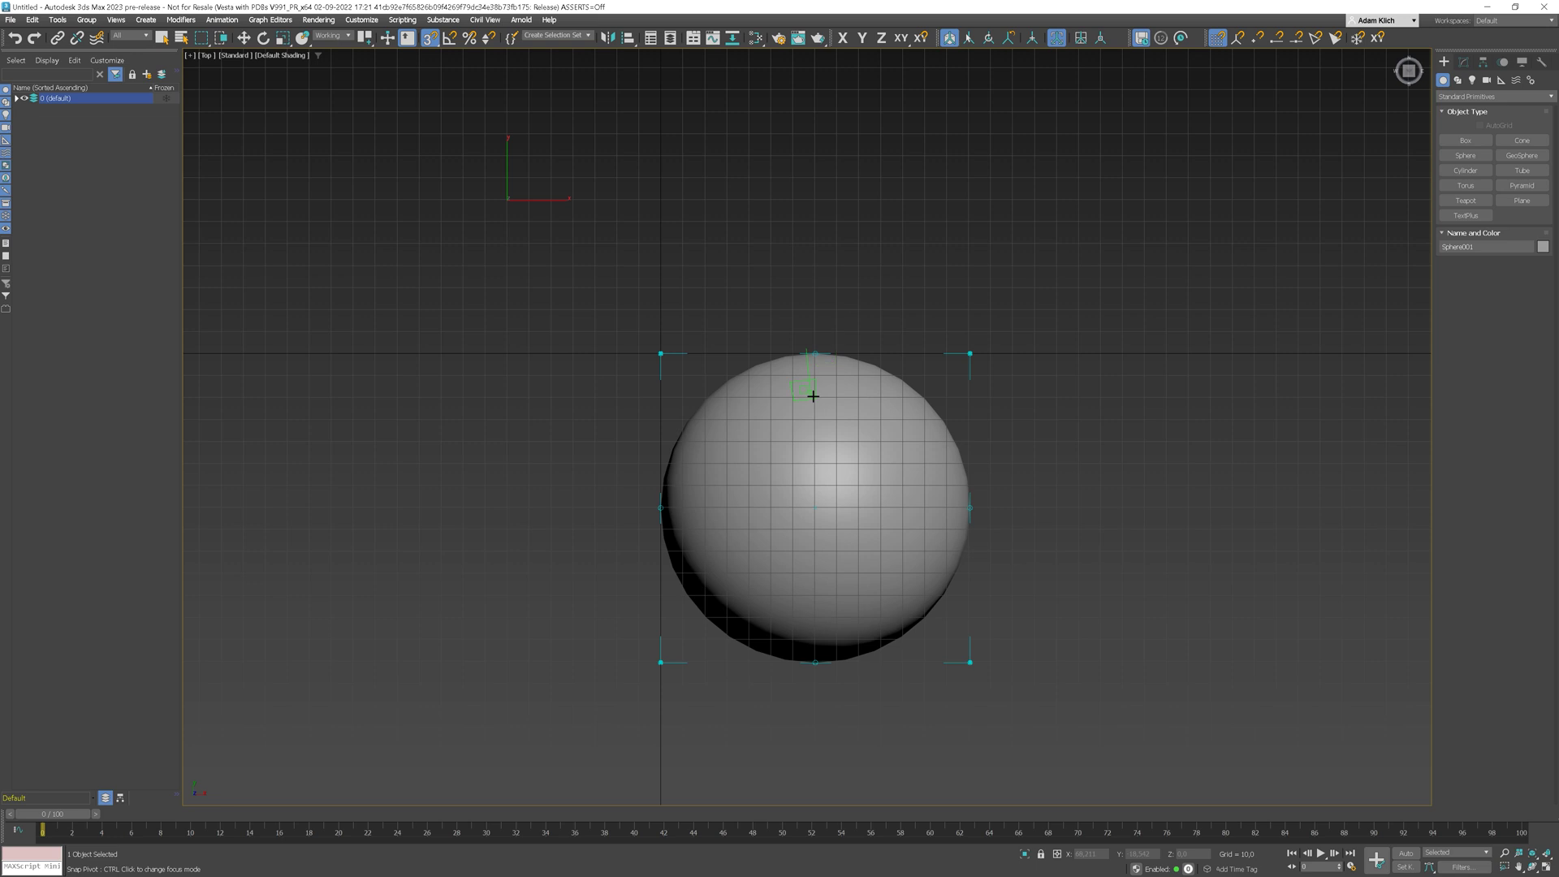
alt+middle_drag(814, 397, 837, 371)
click(602, 390)
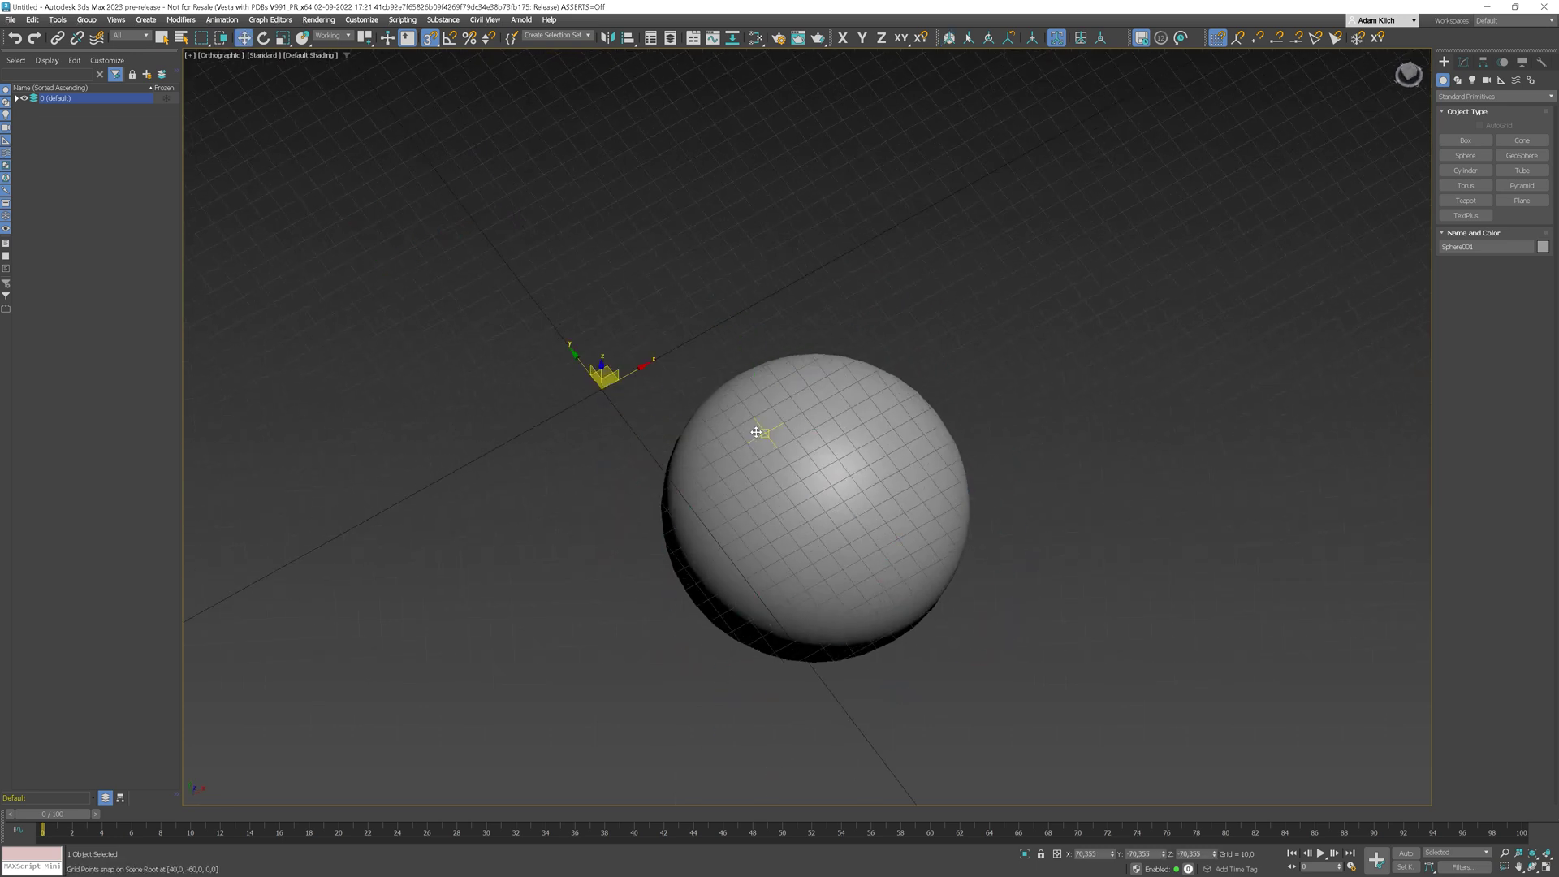
Step: In the top view, set the Scale tool's reference coordinate system to Working and use the transform coordinate centre as its pivot
key(t)
key(r)
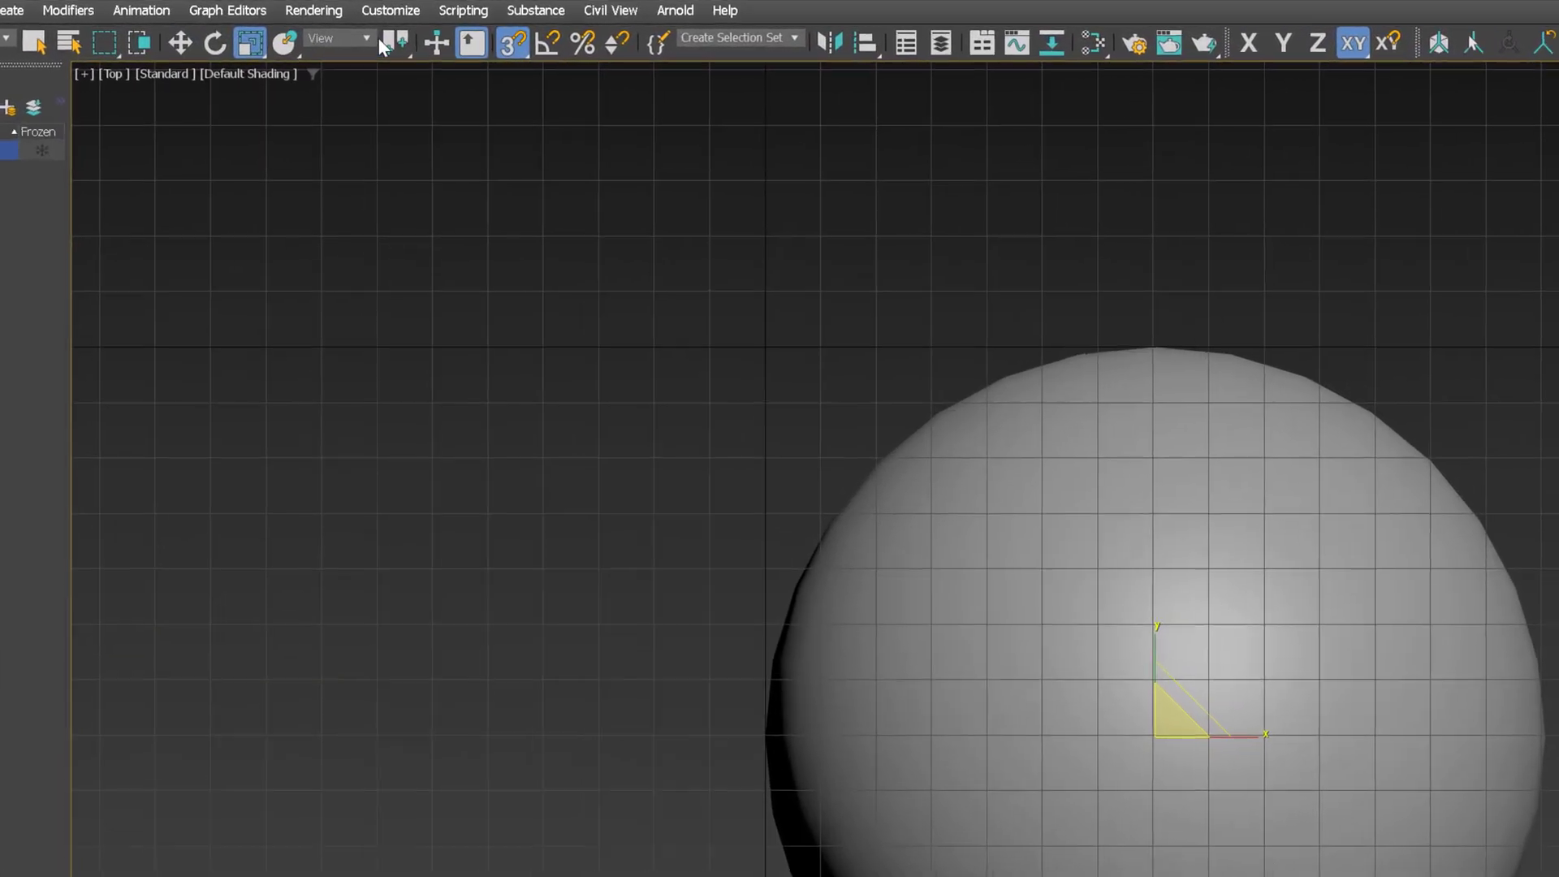
click(366, 38)
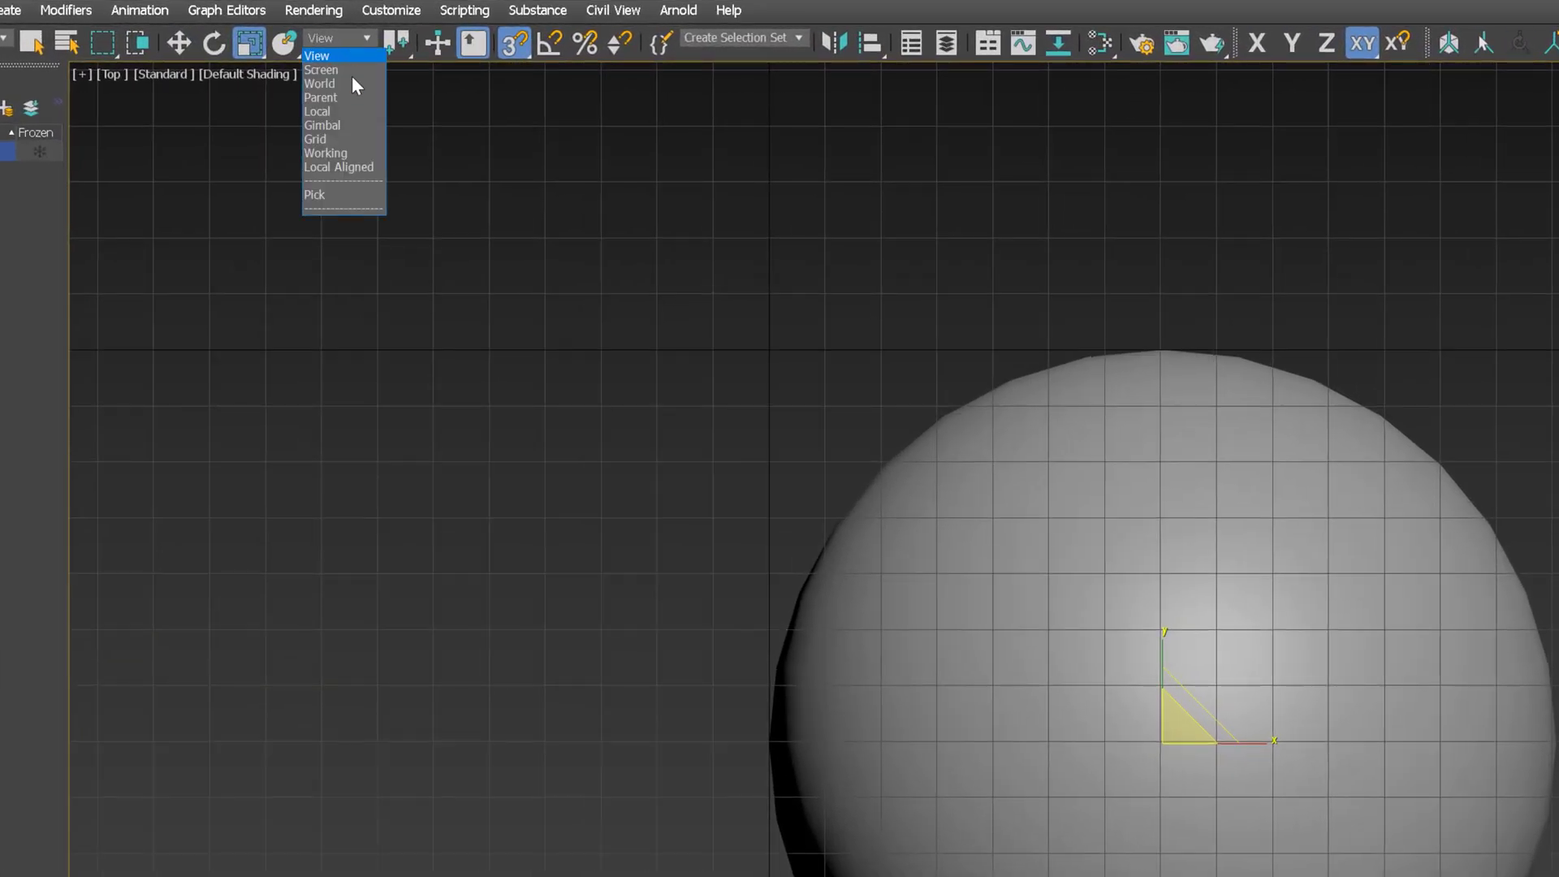
click(325, 153)
drag(395, 45, 397, 143)
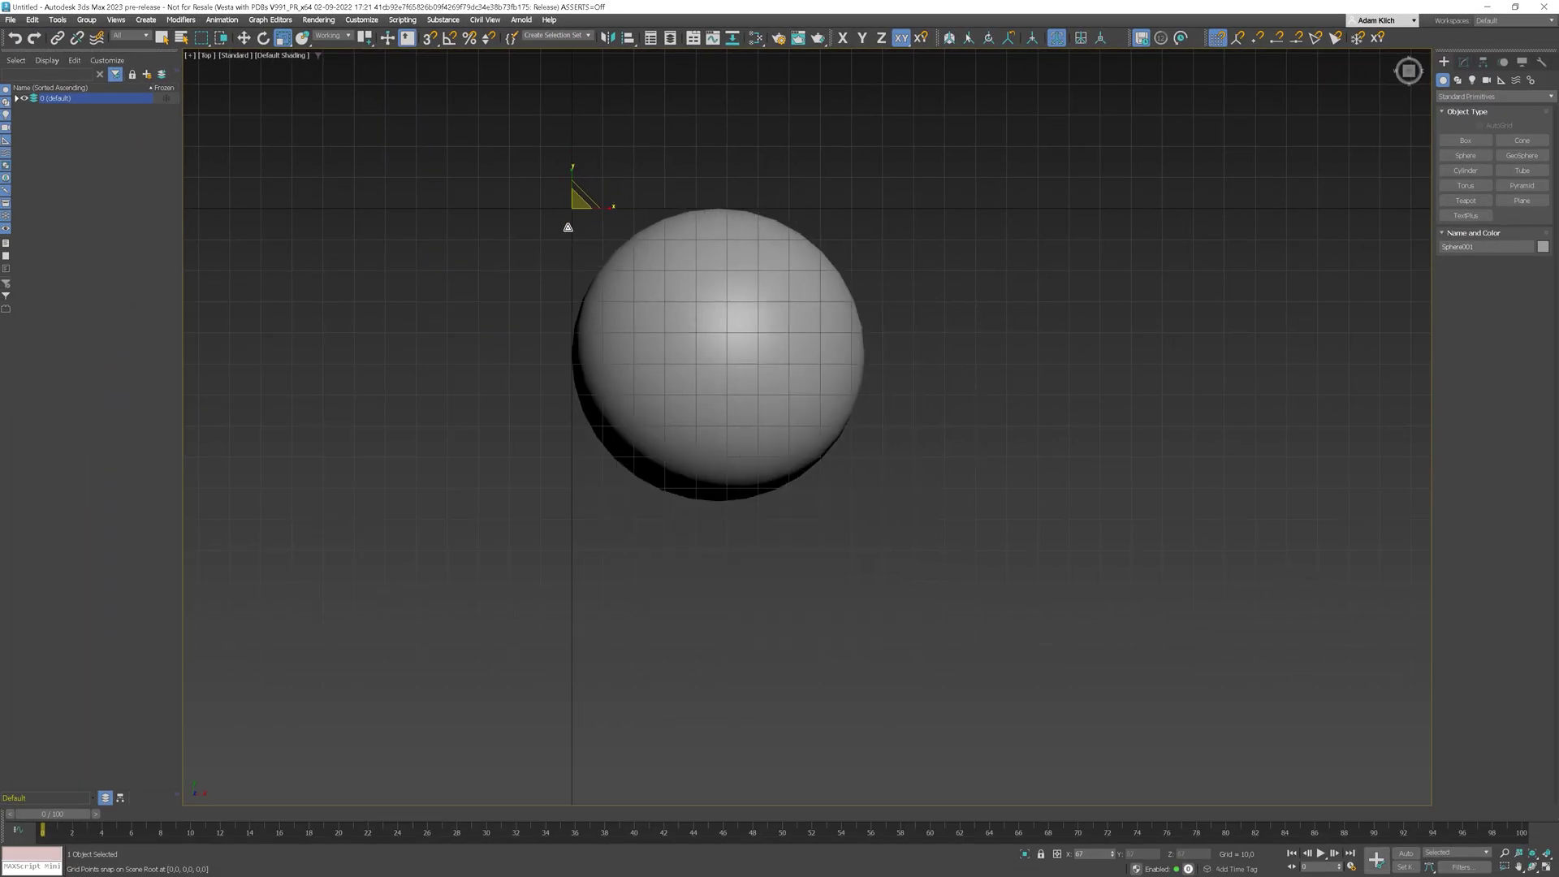
Step: Scale the sphere in the XY plane about the working pivot at its bounding-box corner
scroll(613, 243, down, 2)
scroll(613, 244, up, 8)
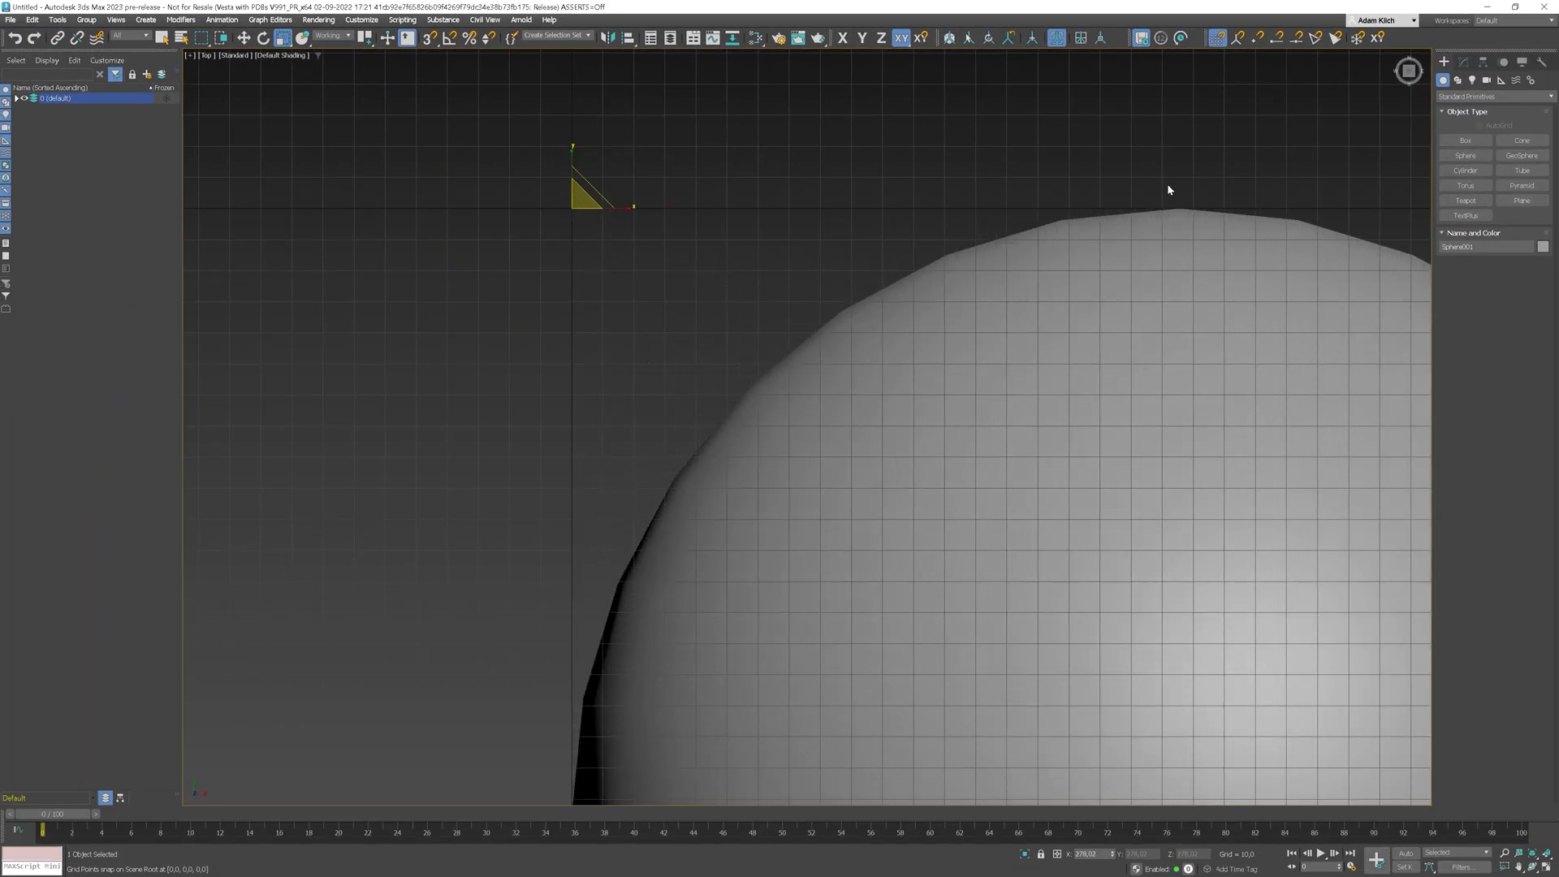
drag(582, 193, 516, 301)
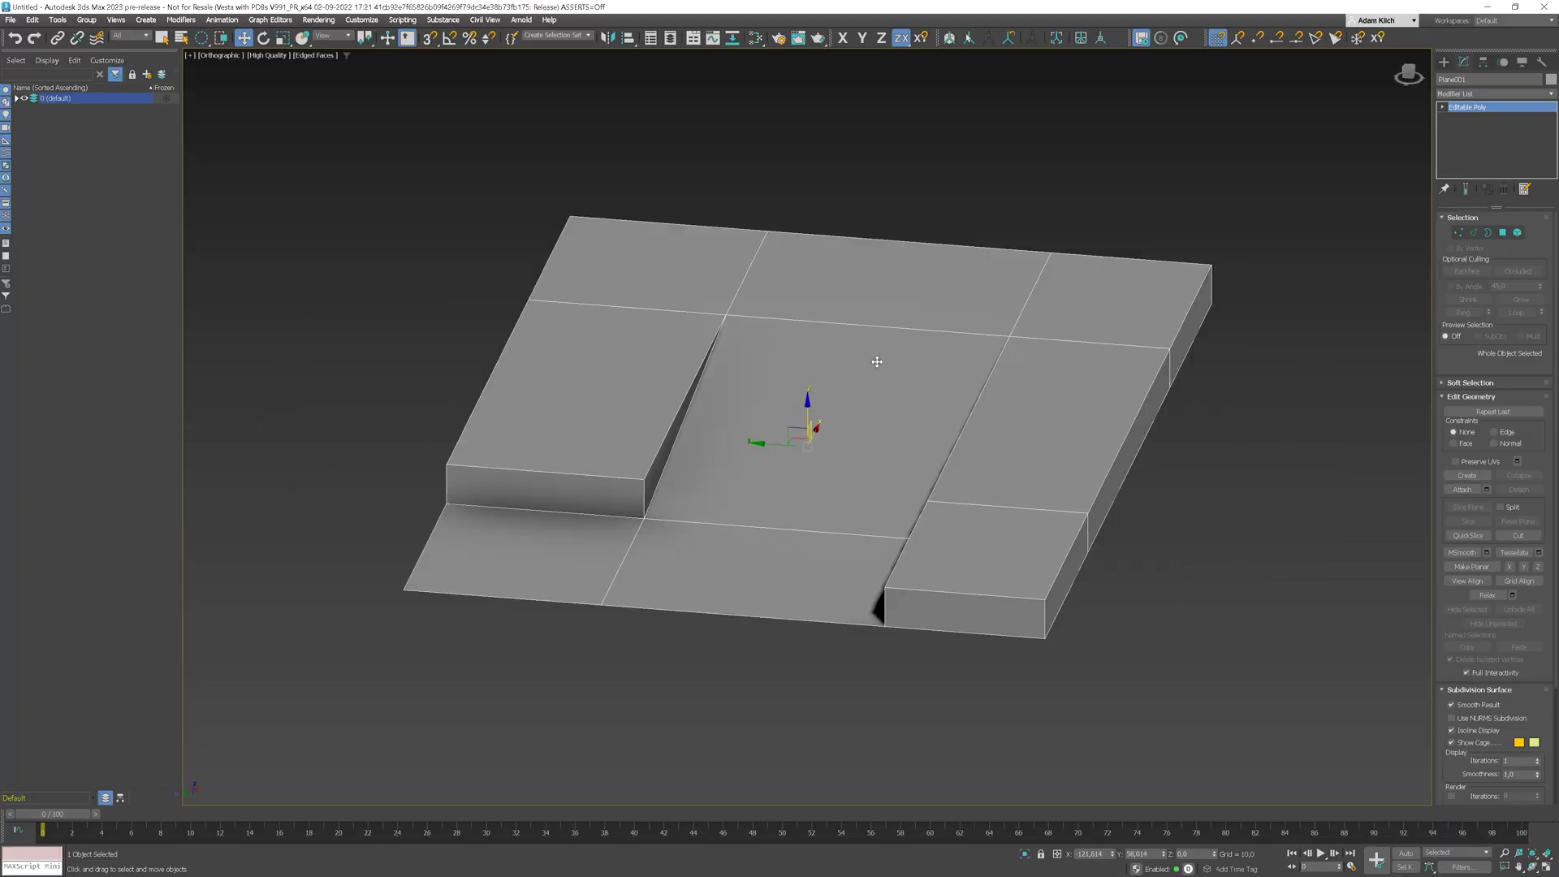
Step: Place the working pivot on the middle polygon of the stepped plane and switch to the Move tool
alt+middle_drag(876, 362, 862, 366)
click(949, 39)
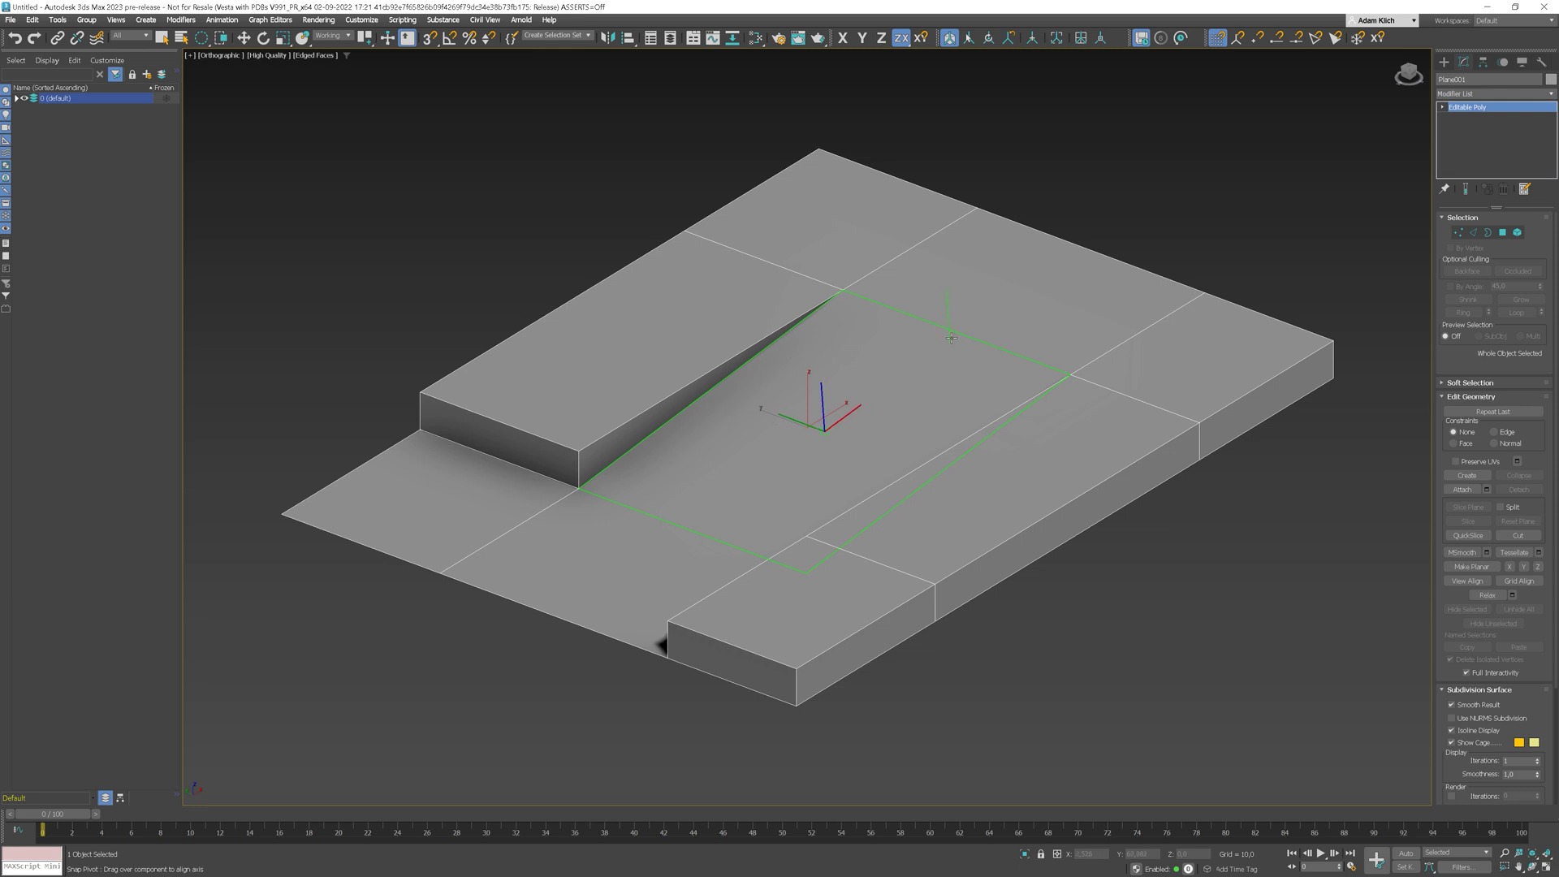
key(w)
mouse_move(944, 374)
alt+middle_down()
mouse_move(912, 358)
mouse_move(955, 364)
alt+middle_up()
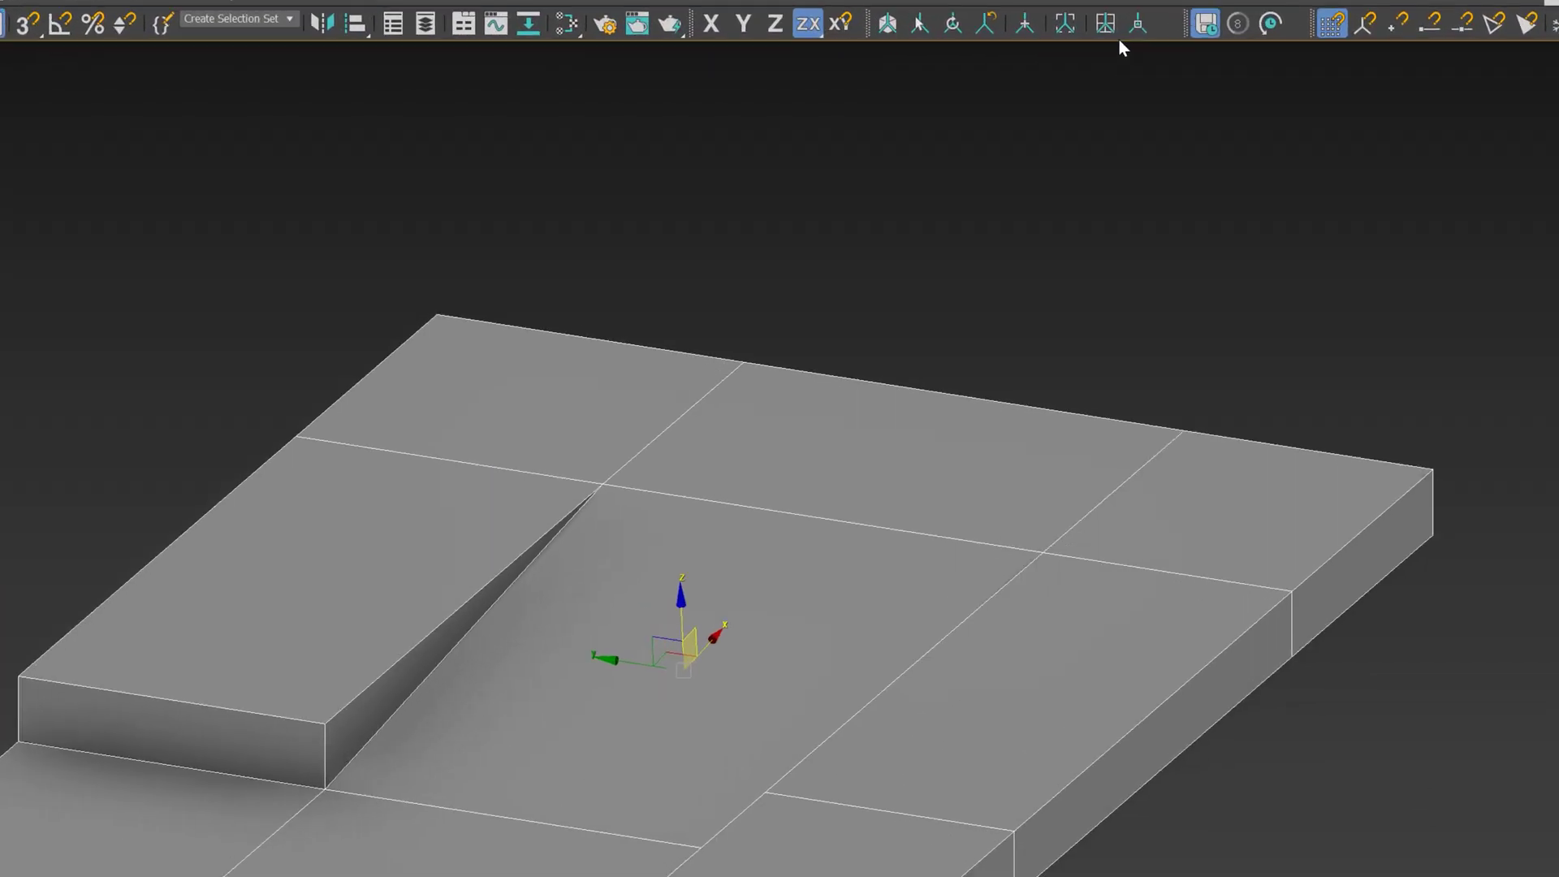
Step: Create a grid from the working pivot on the middle polygon and check its alignment from the front
click(1111, 21)
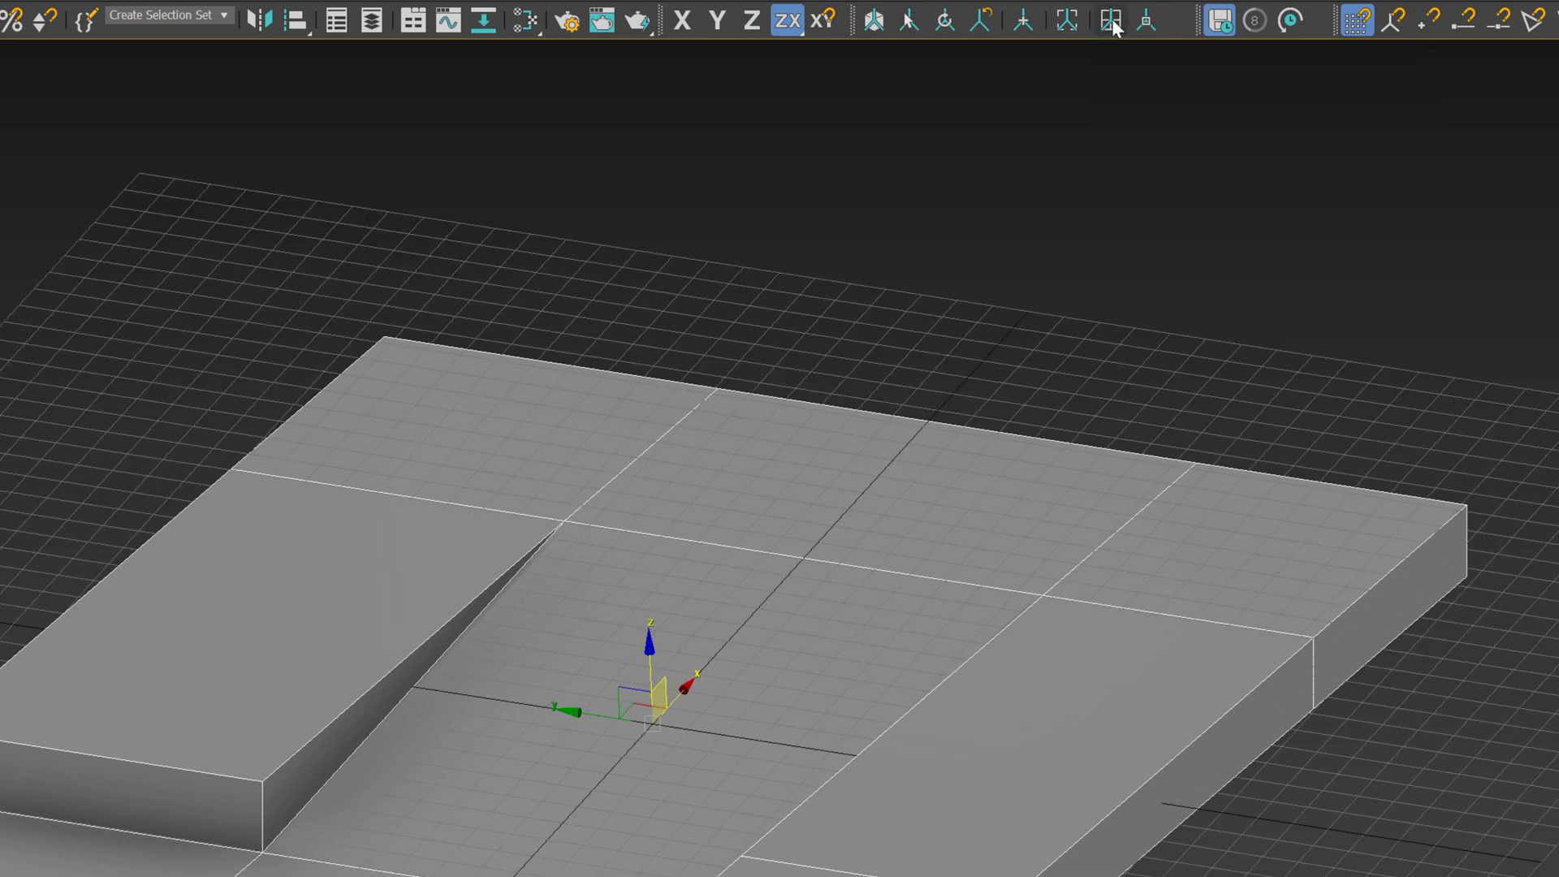
alt+middle_drag(846, 711, 954, 685)
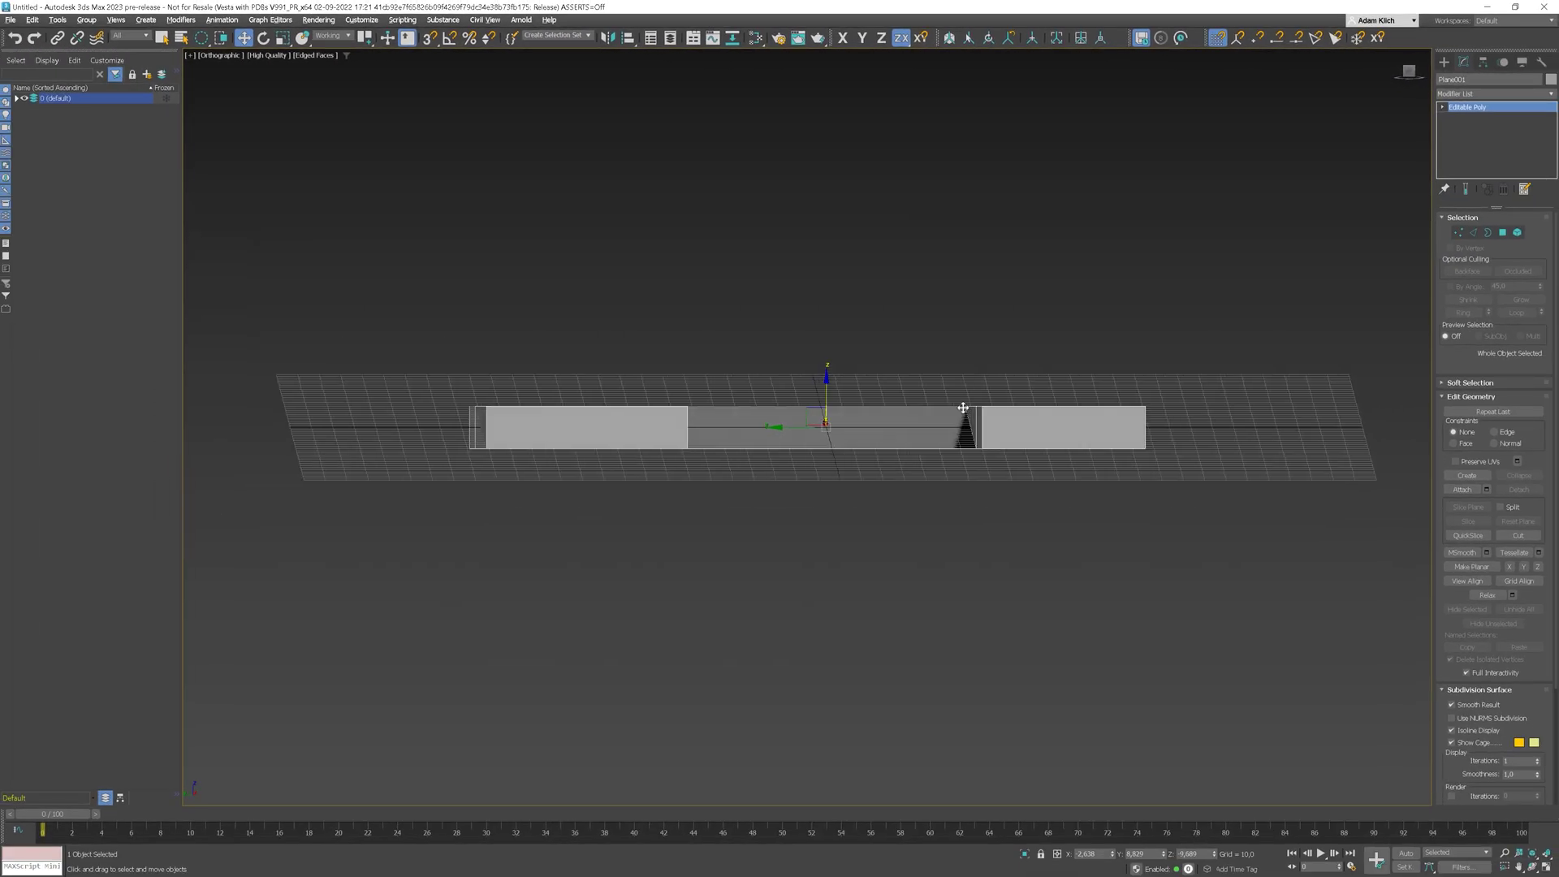
alt+middle_drag(994, 409, 905, 412)
key(f)
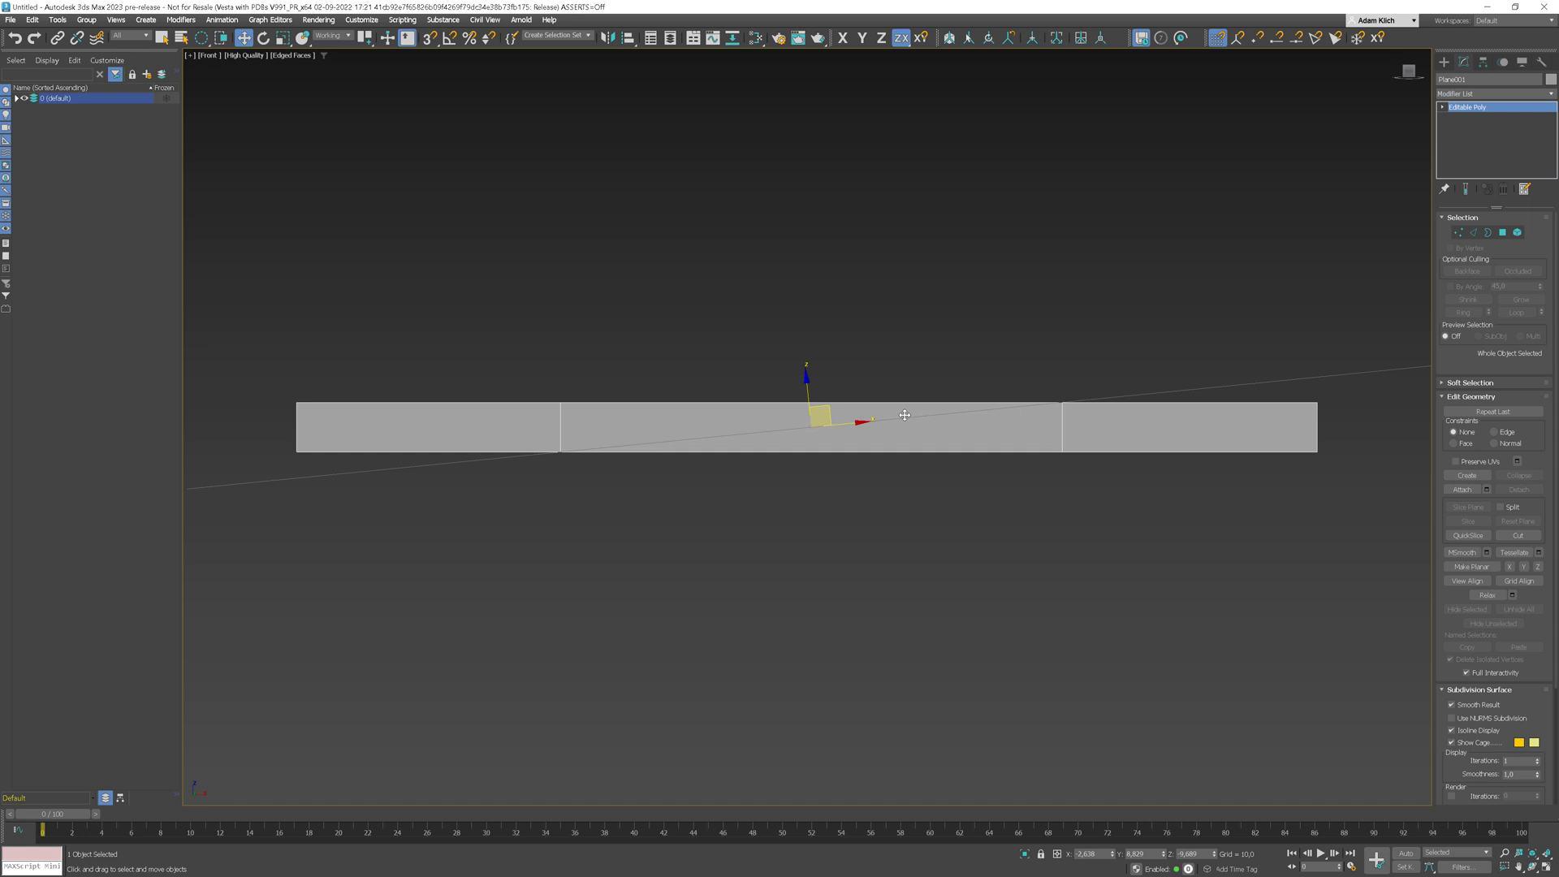
scroll(703, 455, down, 2)
scroll(707, 454, down, 3)
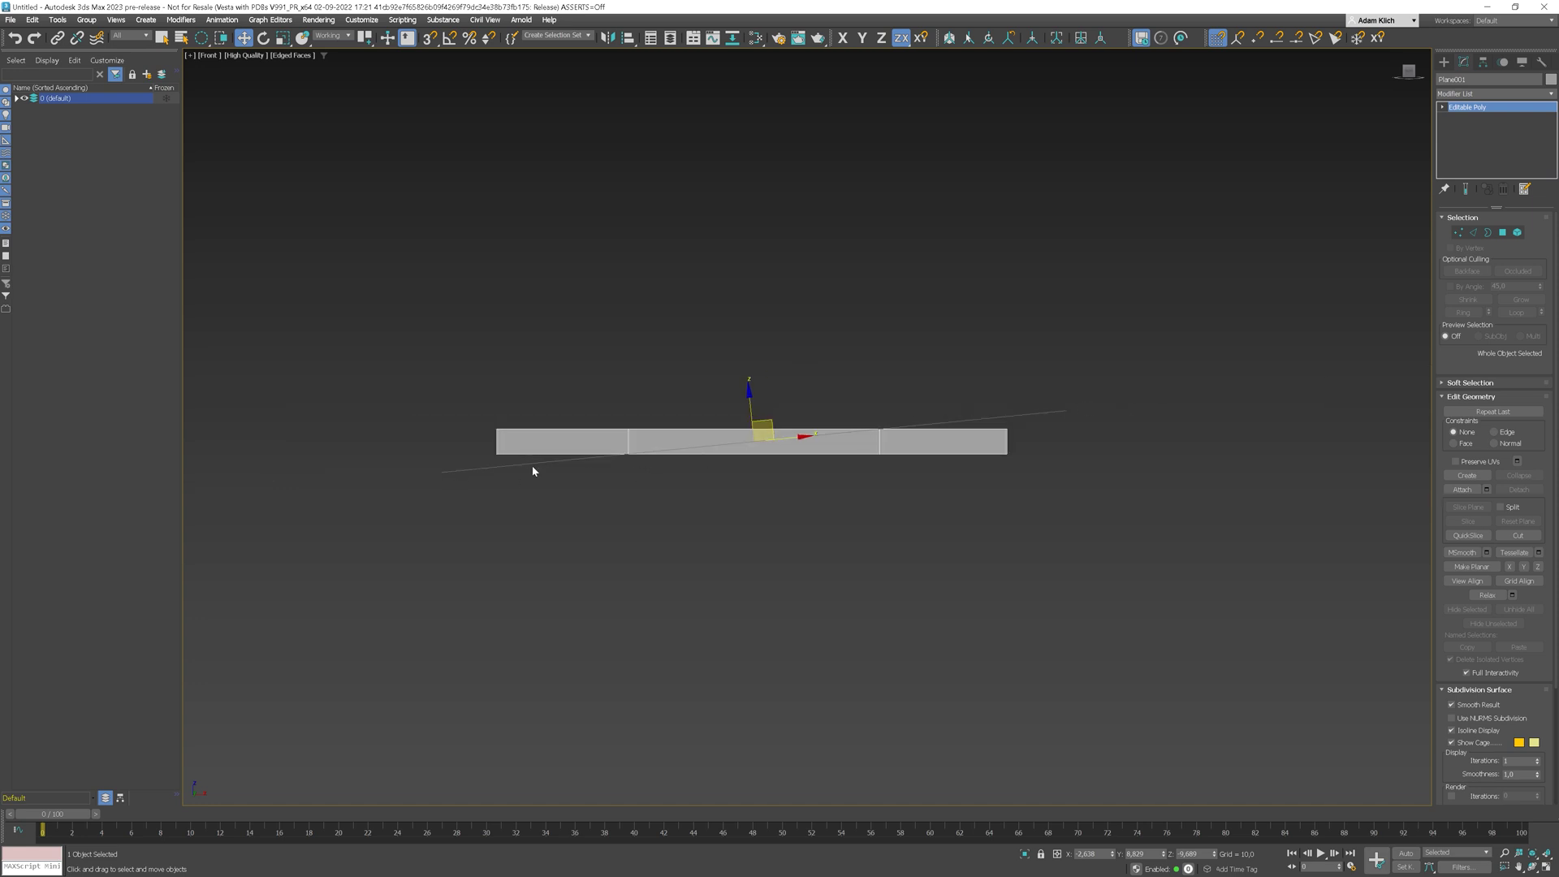
alt+middle_drag(771, 470, 816, 484)
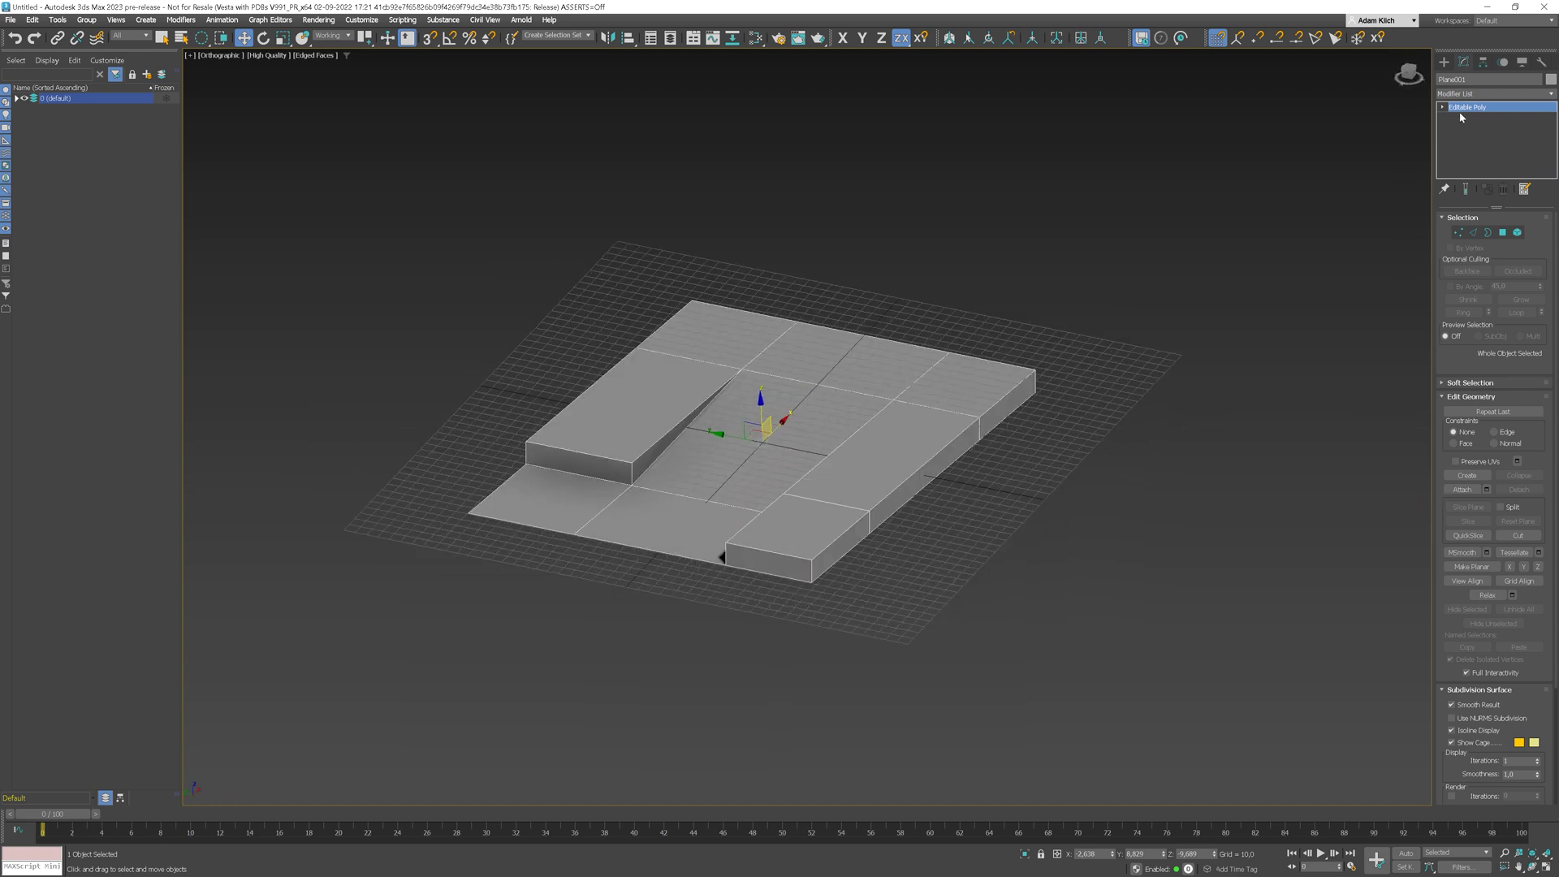
Step: Draw a donut spline on the new grid, with radii of about 35 and 15
click(1445, 62)
click(1522, 185)
scroll(740, 469, up, 8)
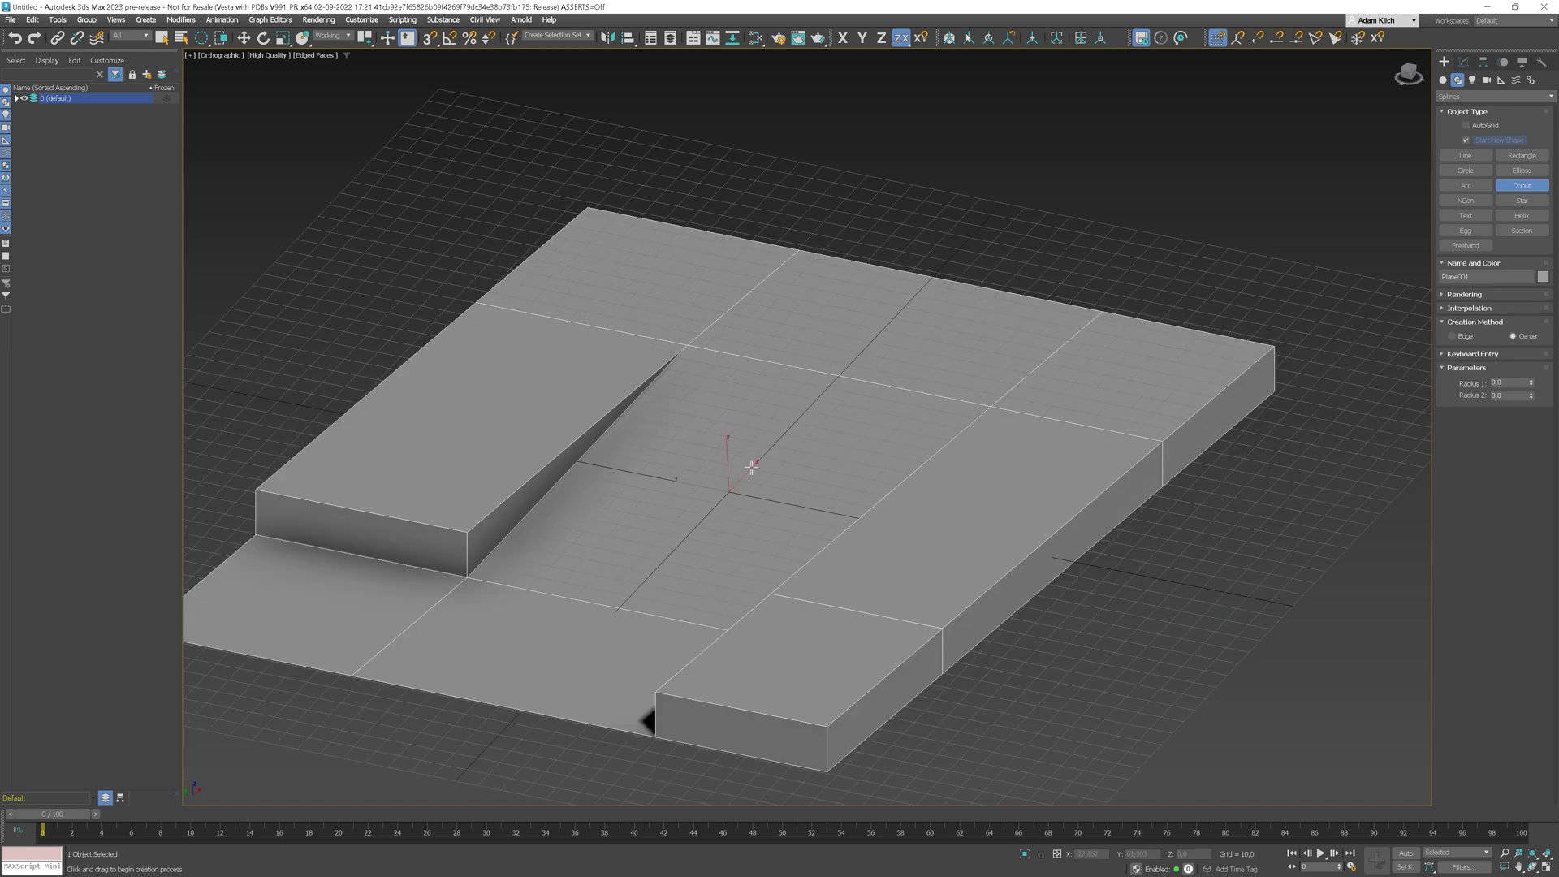
drag(739, 469, 851, 503)
click(789, 483)
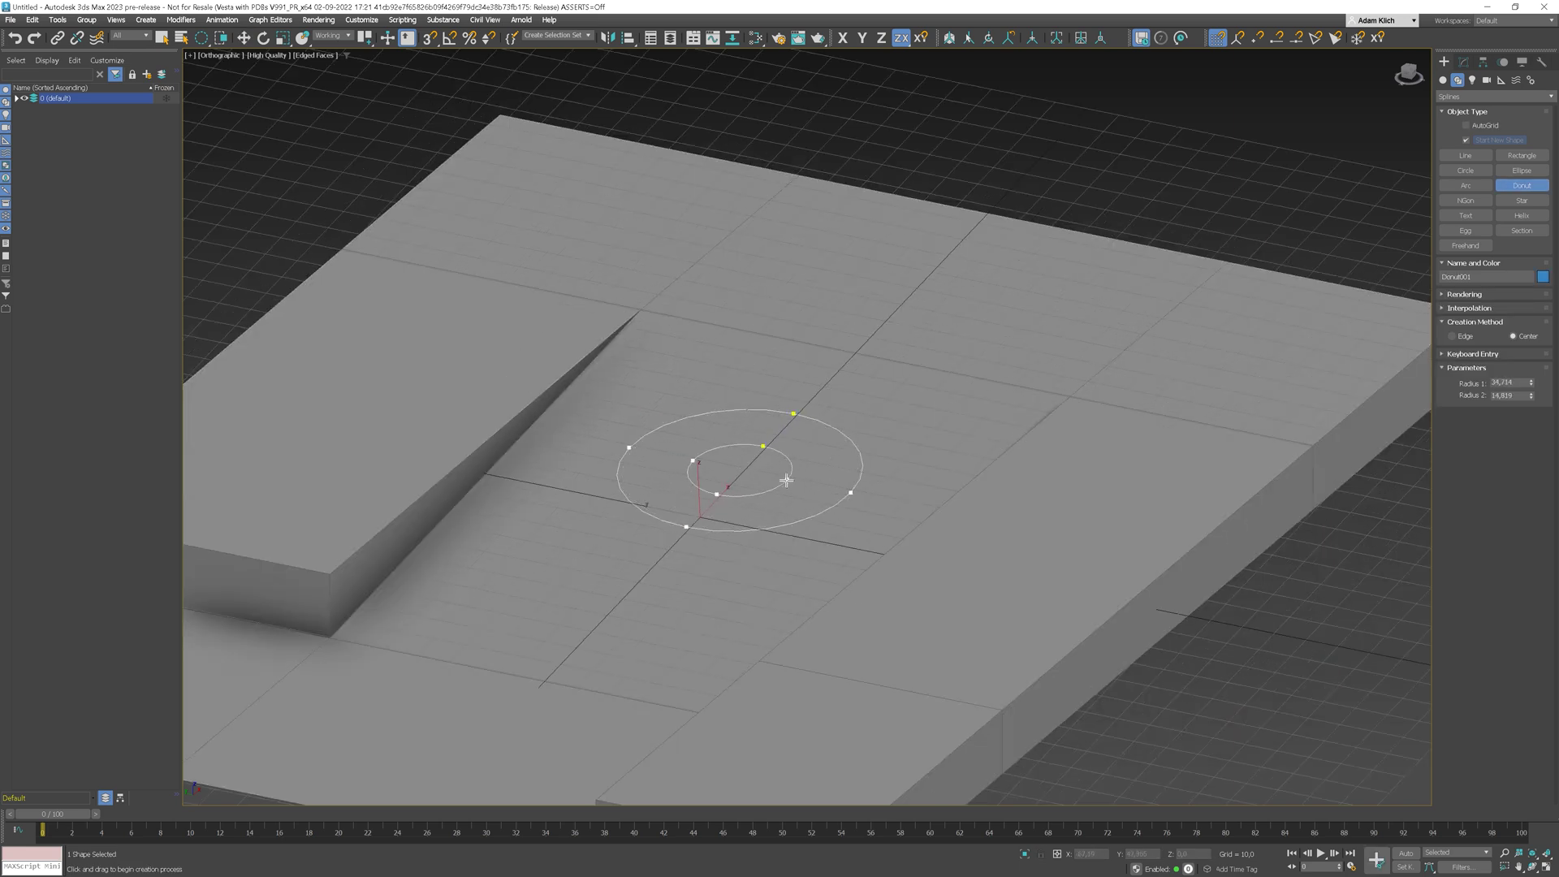
Step: Add an Extrude modifier to the donut spline
text(x)
alt+middle_drag(838, 487, 865, 483)
text(extr)
key(Return)
Step: Draw an irregular closed line around the extruded donut on the tilted grid
click(1444, 62)
click(1474, 156)
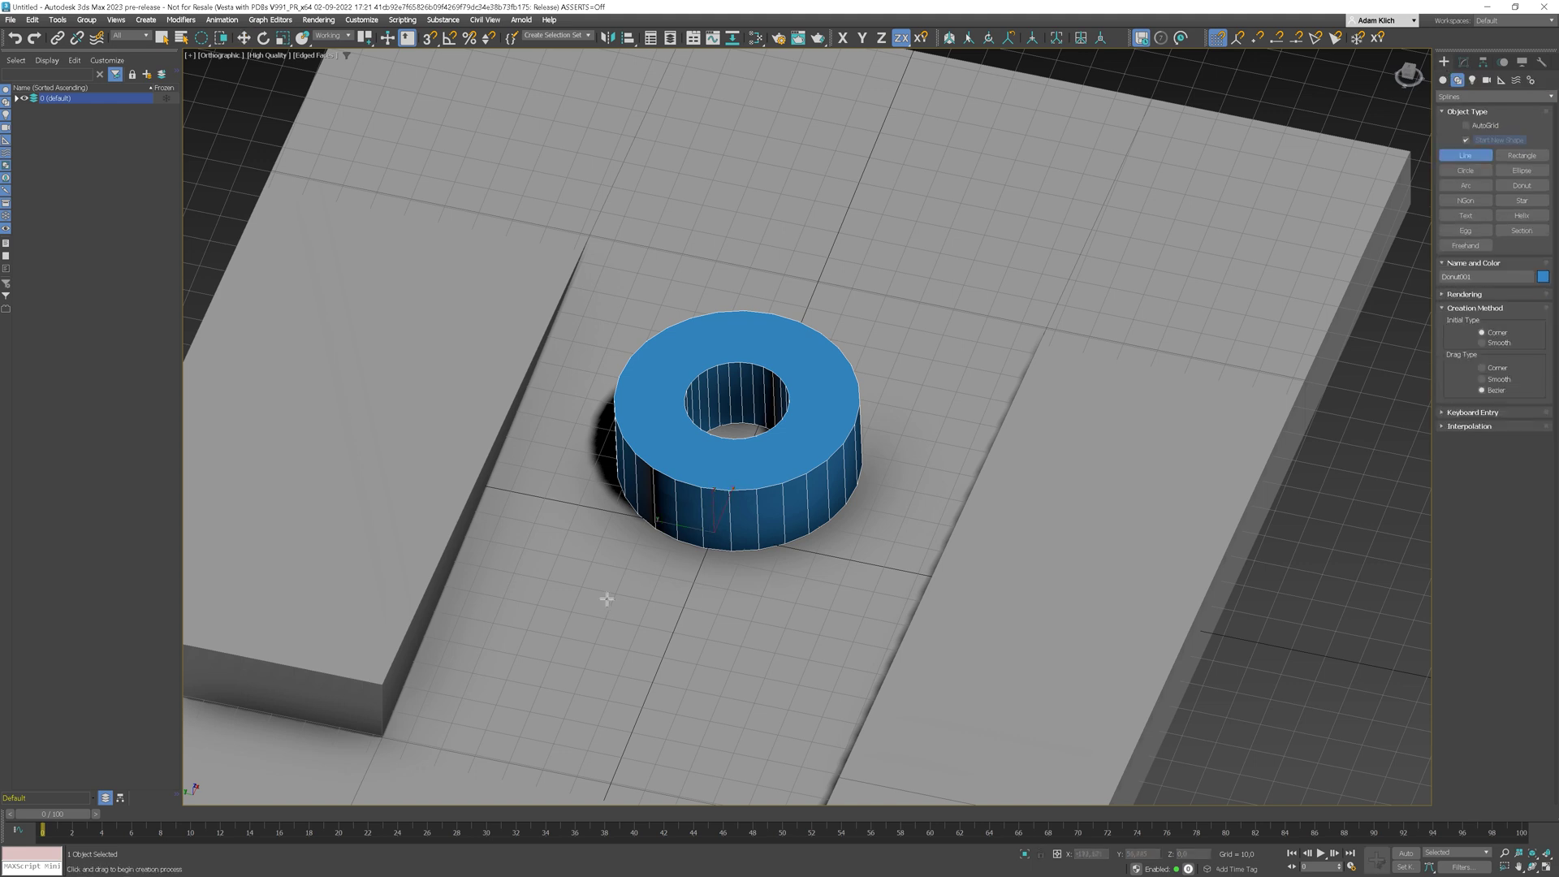
drag(602, 603, 563, 484)
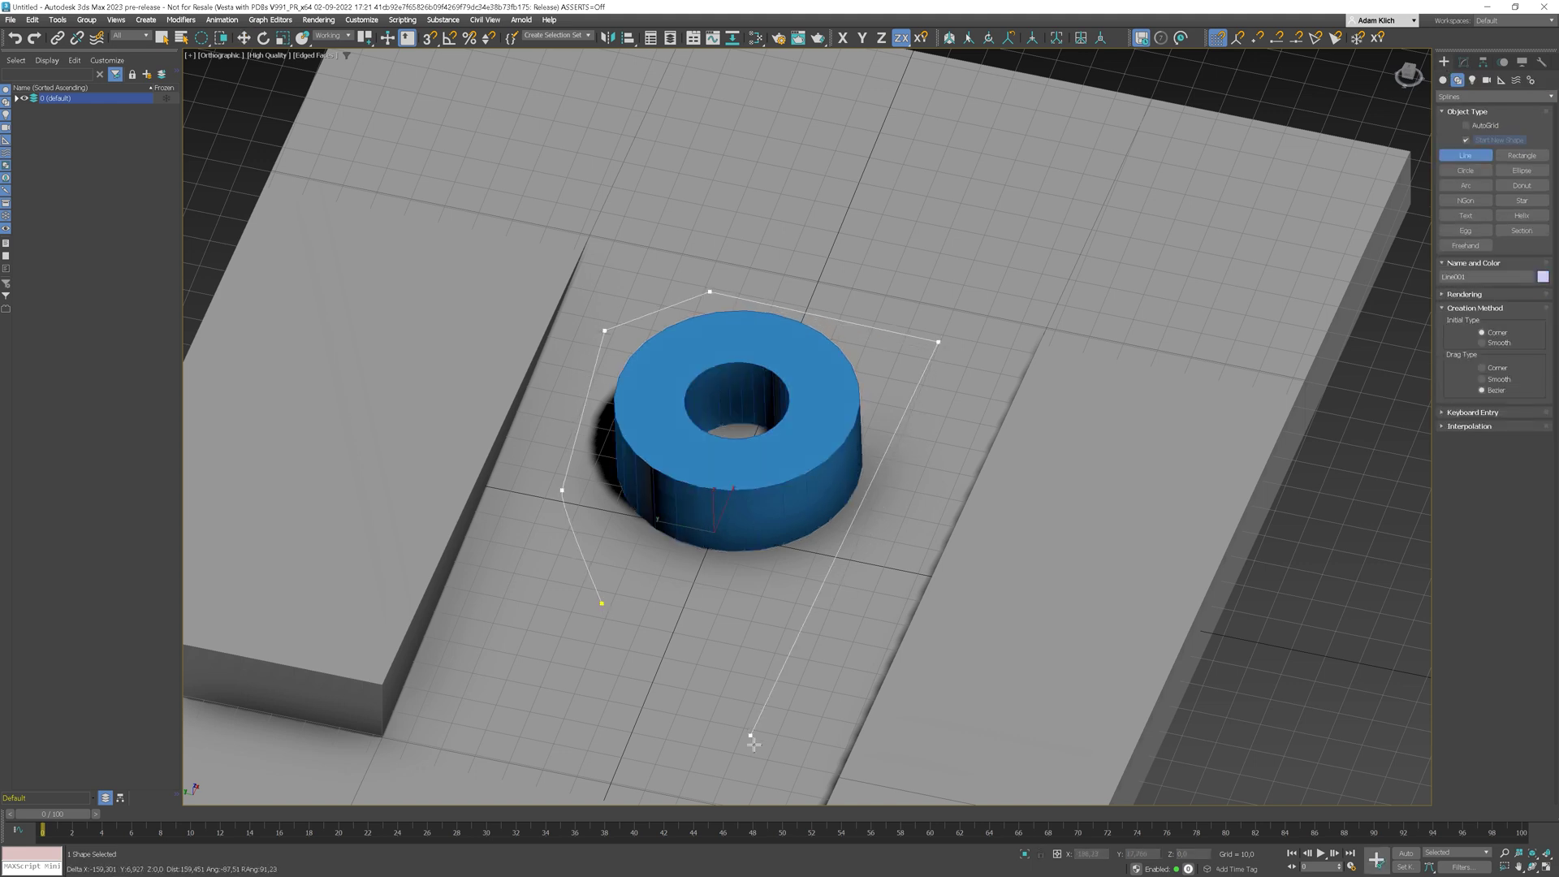
click(601, 603)
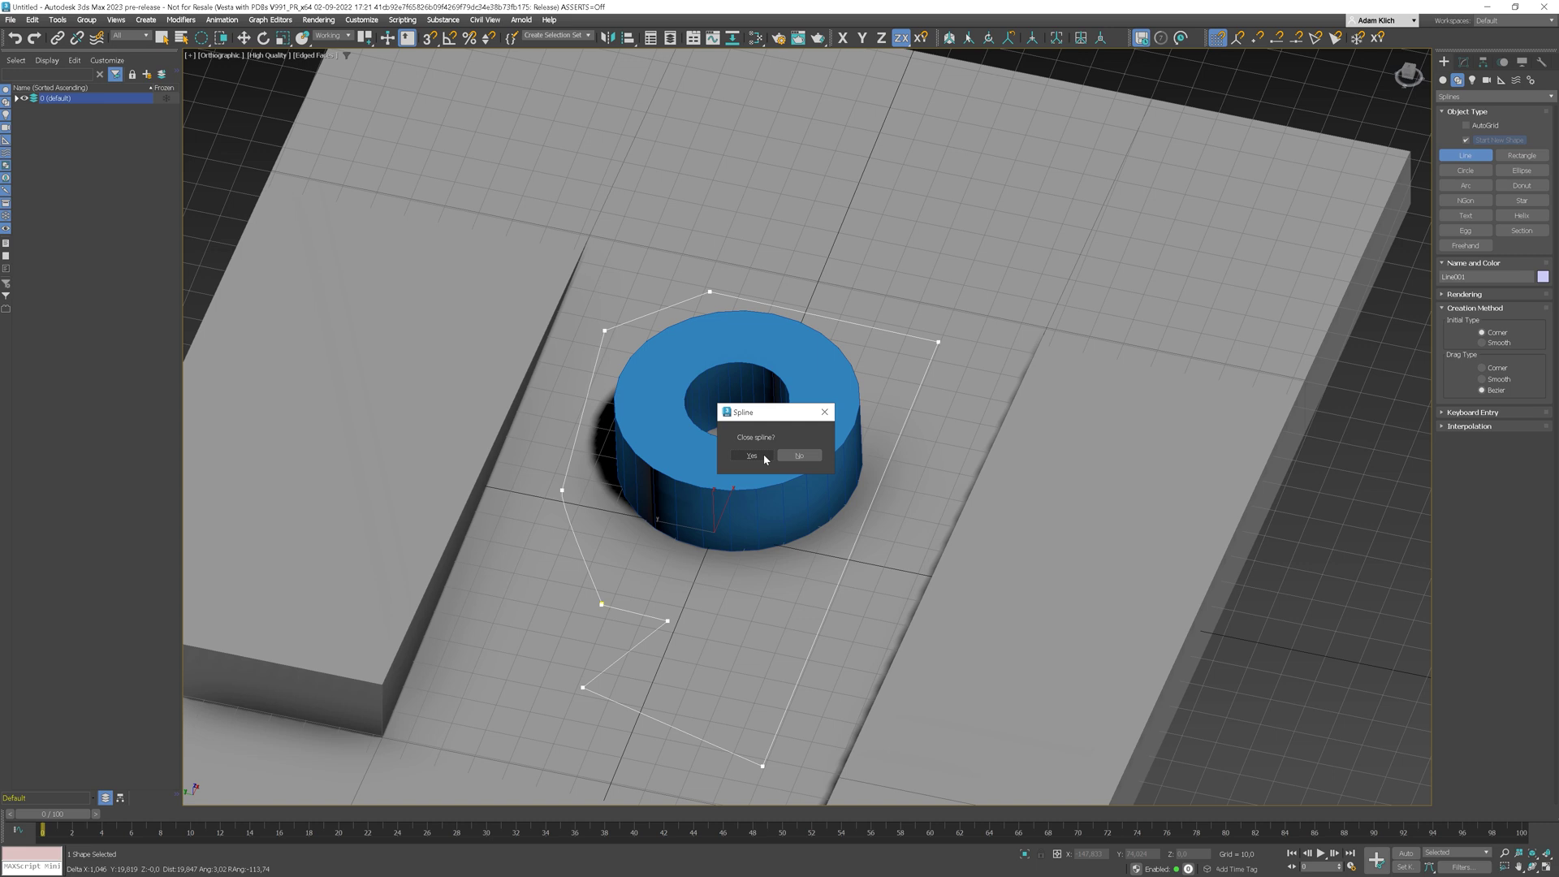
click(762, 454)
Step: Add a Sweep modifier to the closed line around the donut
alt+middle_drag(848, 542, 819, 513)
click(1469, 63)
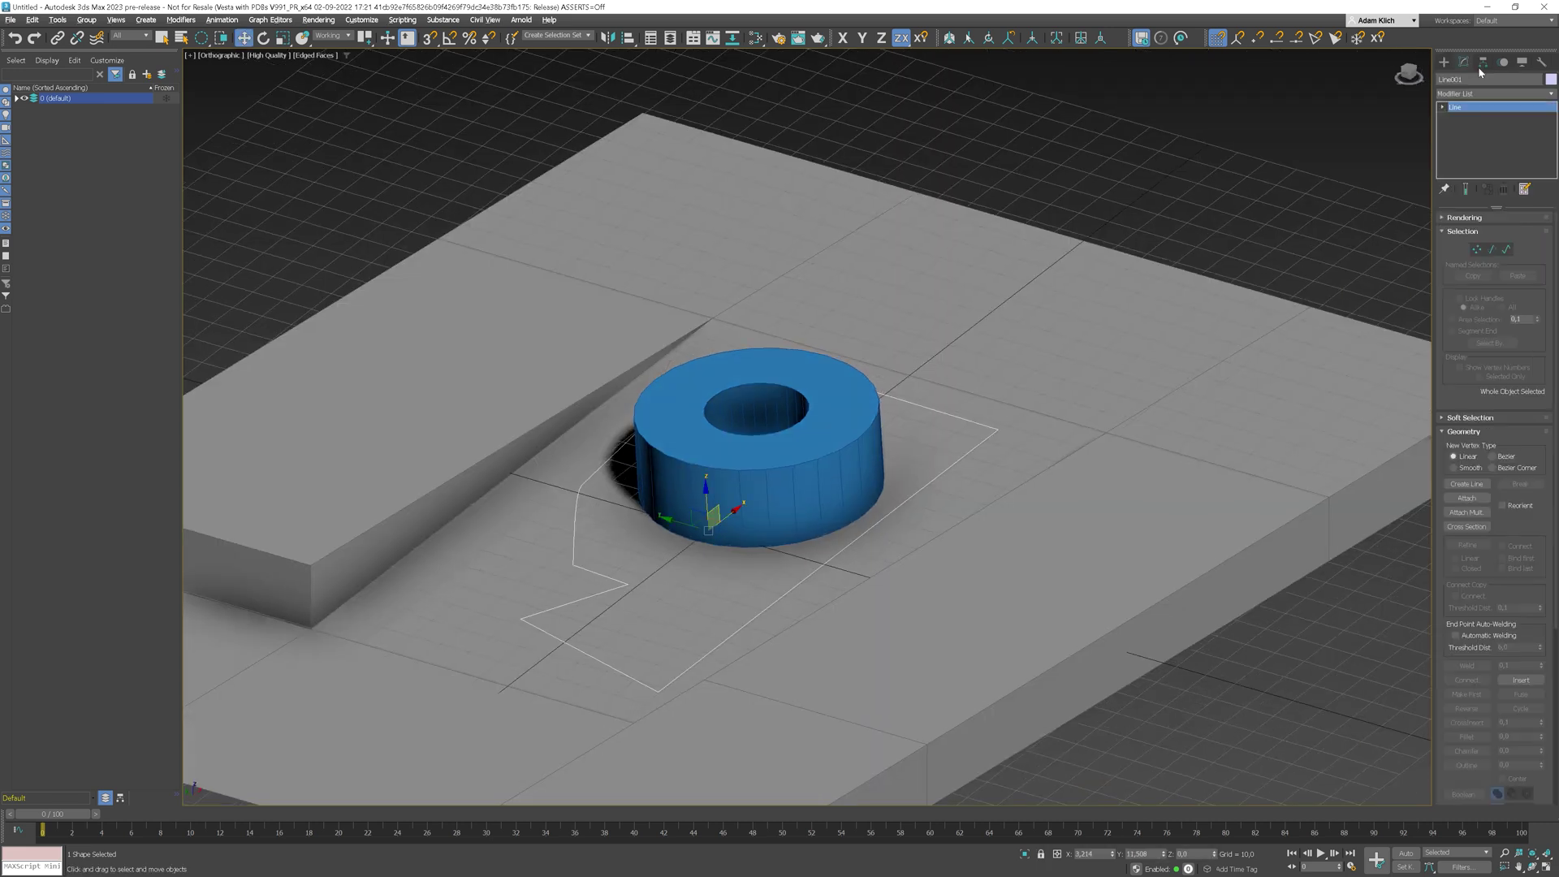
click(1551, 98)
text(sw)
key(Return)
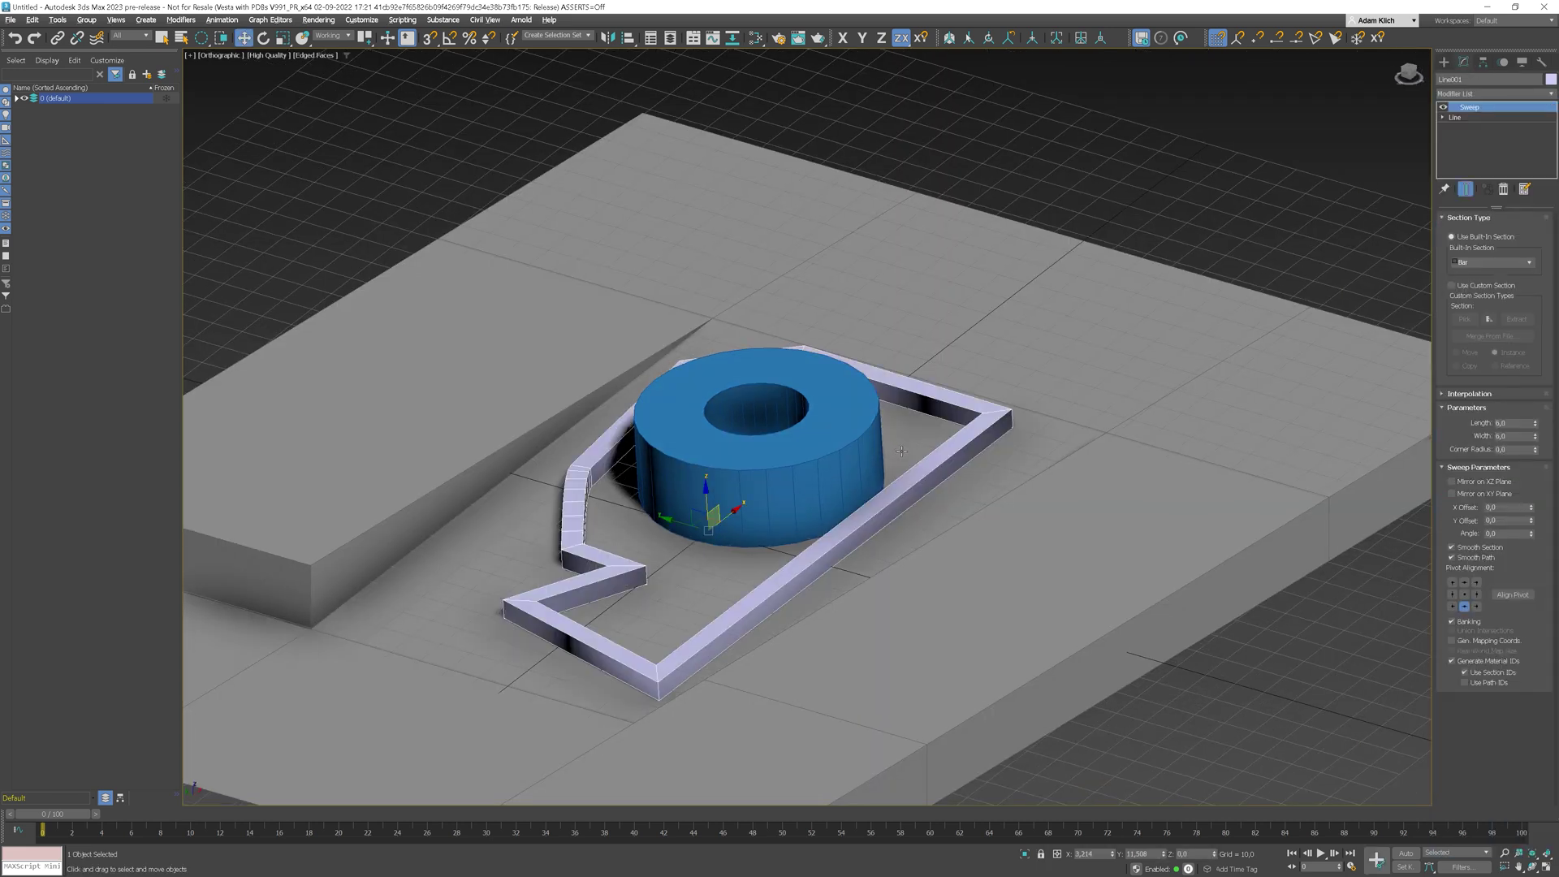
Step: Select the inner corner vertex of the swept line and set the Move reference coordinate system to Working
alt+middle_drag(900, 450, 974, 444)
click(1455, 117)
key(1)
click(705, 592)
alt+middle_drag(783, 591, 697, 582)
click(337, 39)
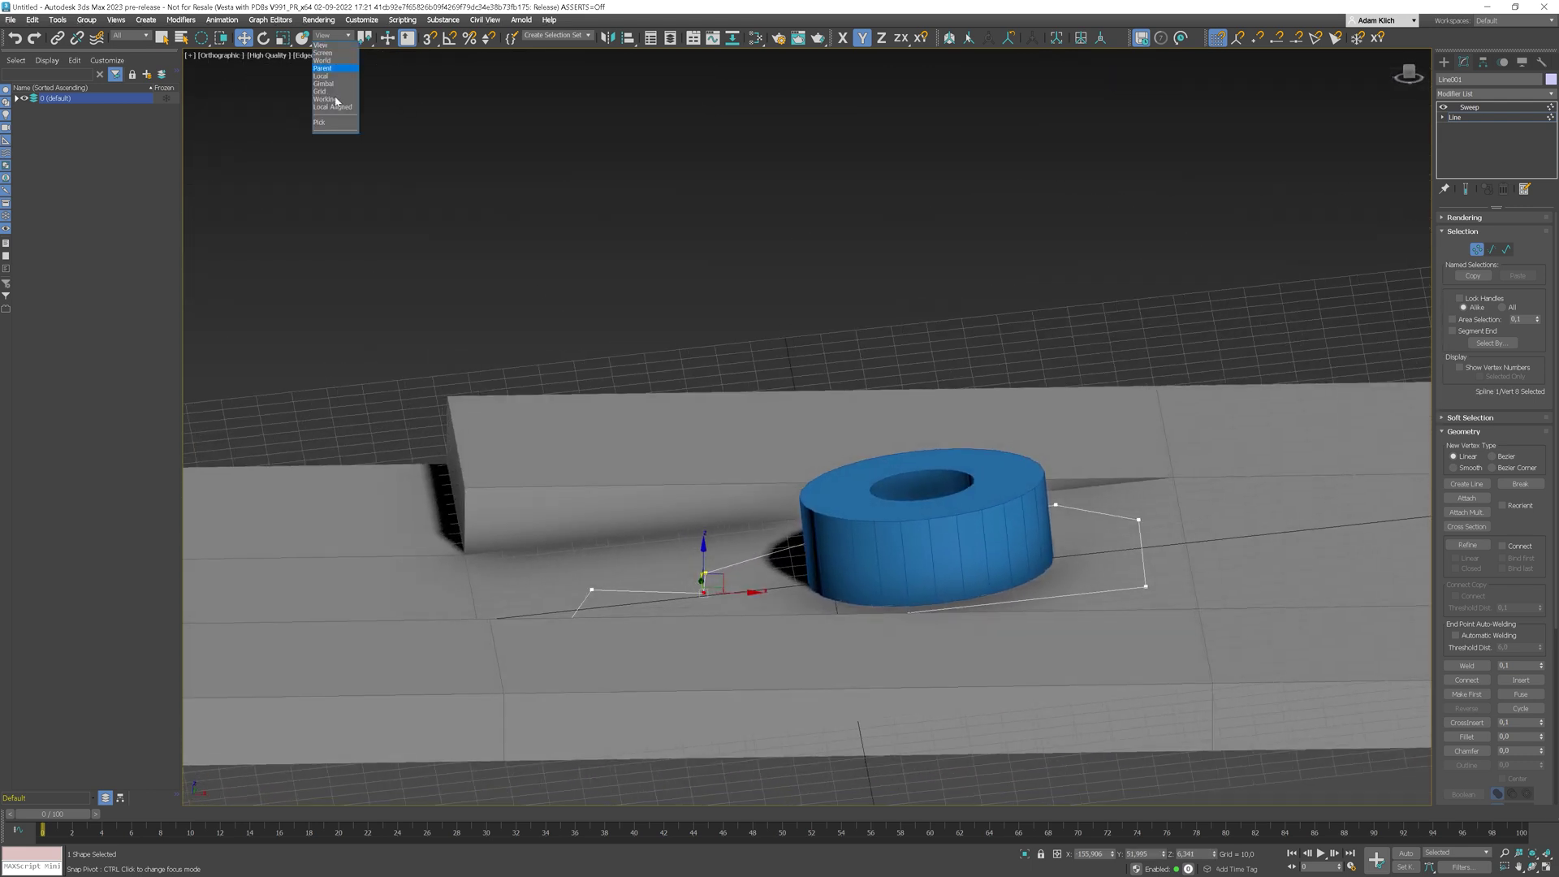
click(326, 99)
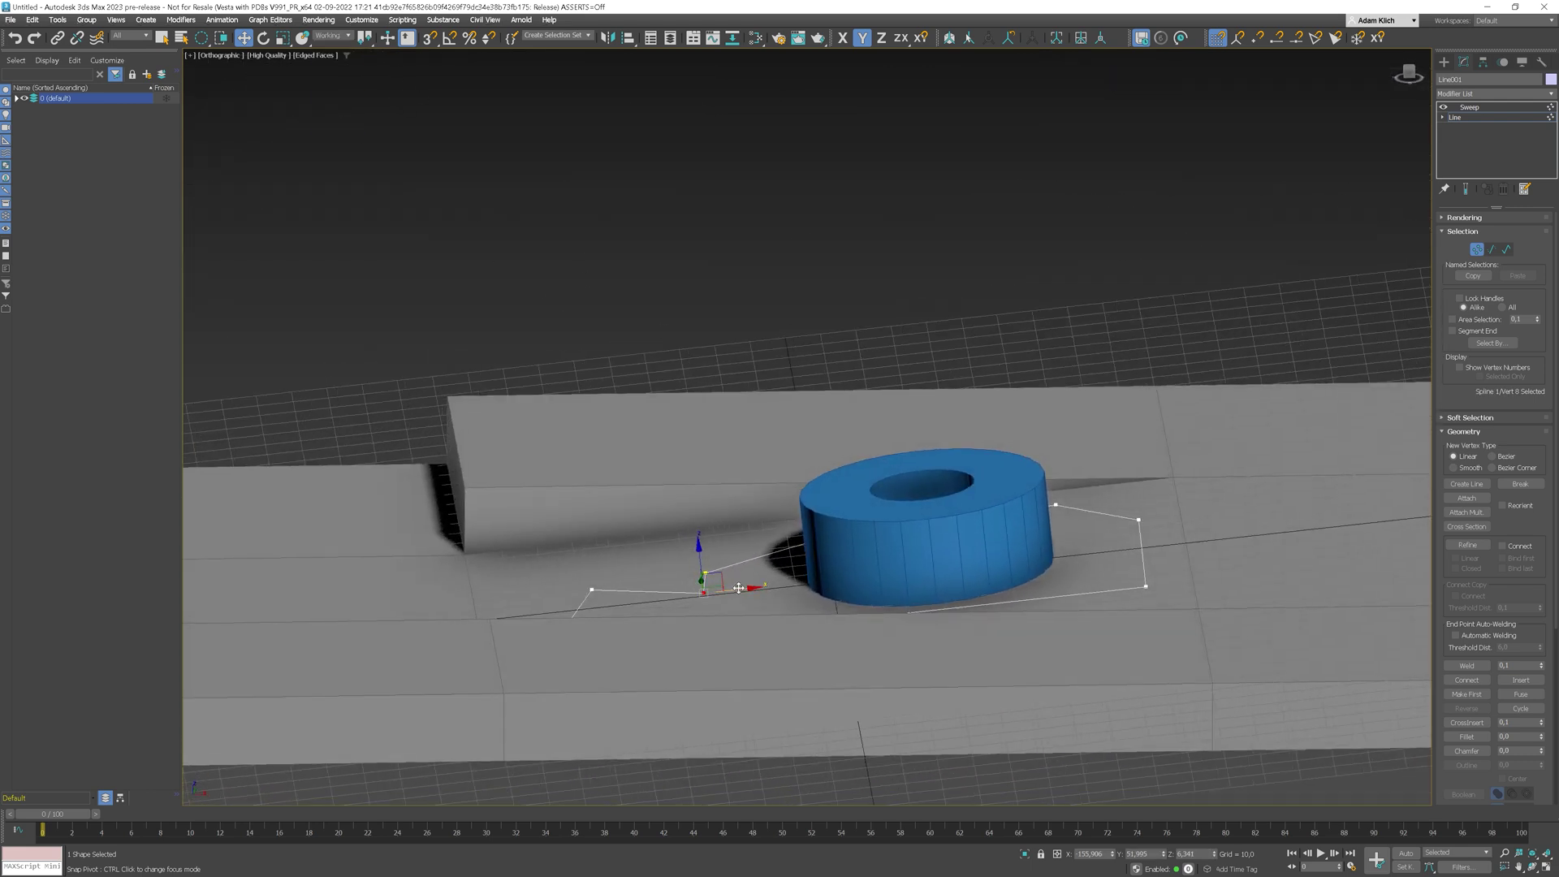
Step: With the sweep result shown, move the line's vertex outward in the working pivot's plane and leave vertex editing
click(1466, 188)
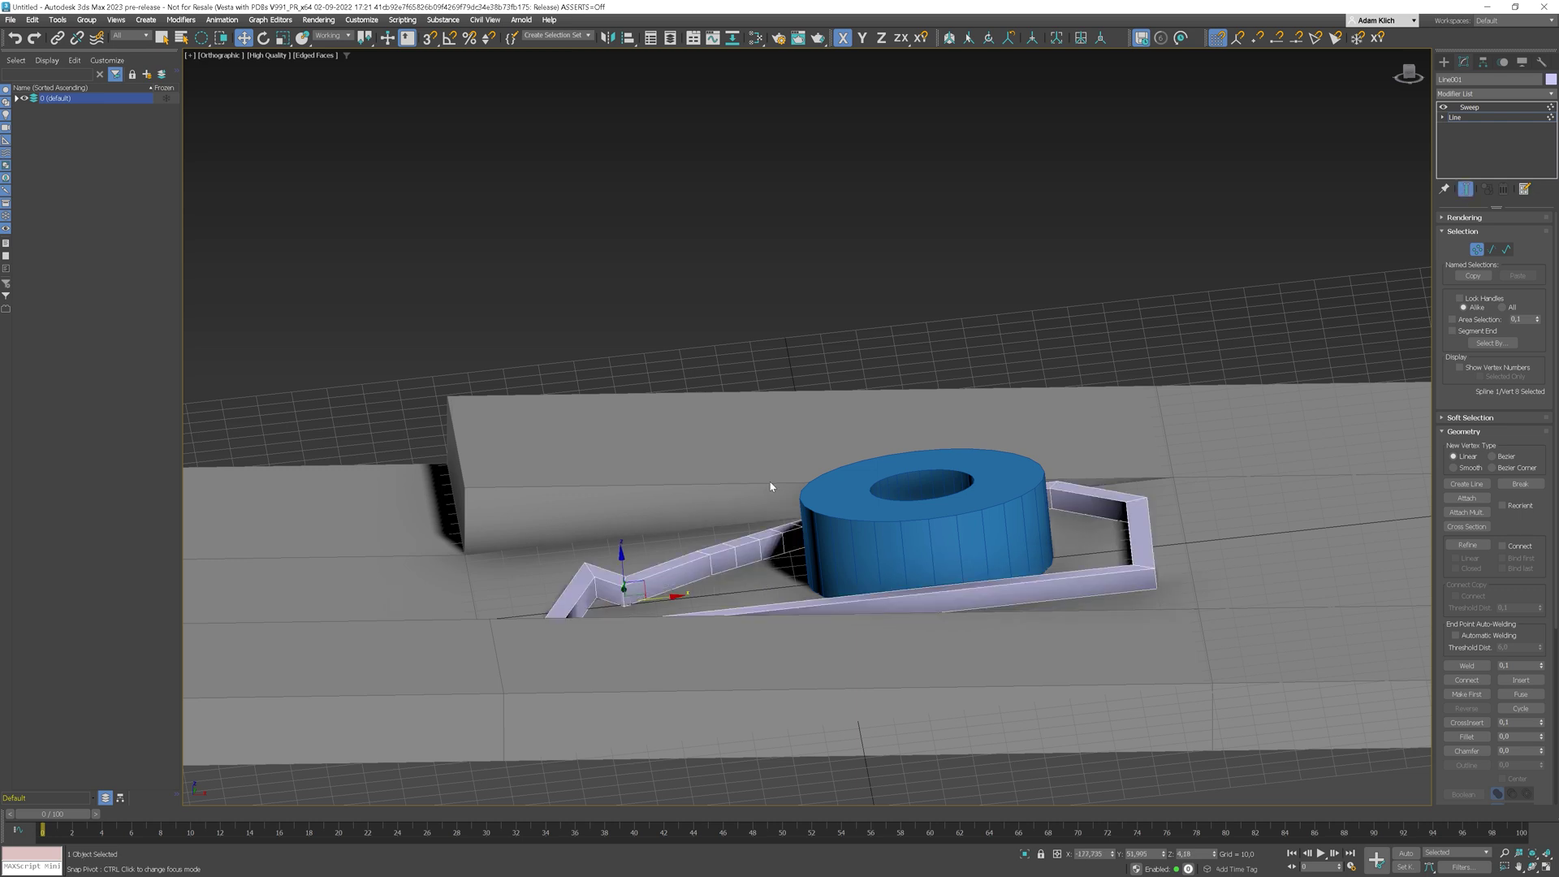
alt+middle_drag(772, 487, 646, 586)
drag(696, 495, 555, 458)
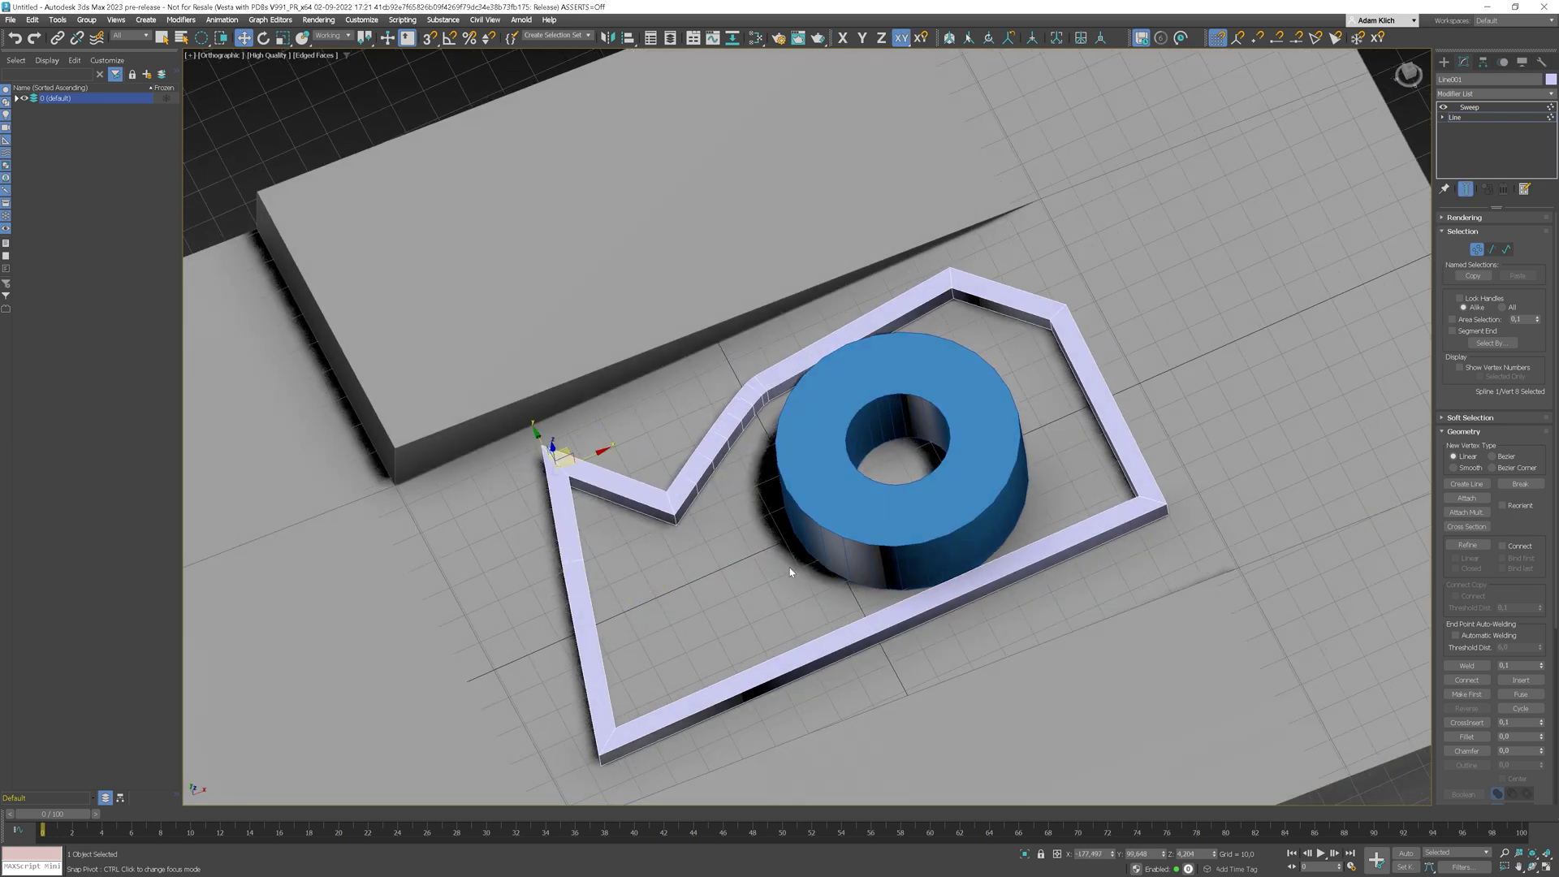
drag(768, 371, 727, 372)
alt+middle_drag(771, 410, 795, 379)
click(1472, 248)
click(980, 344)
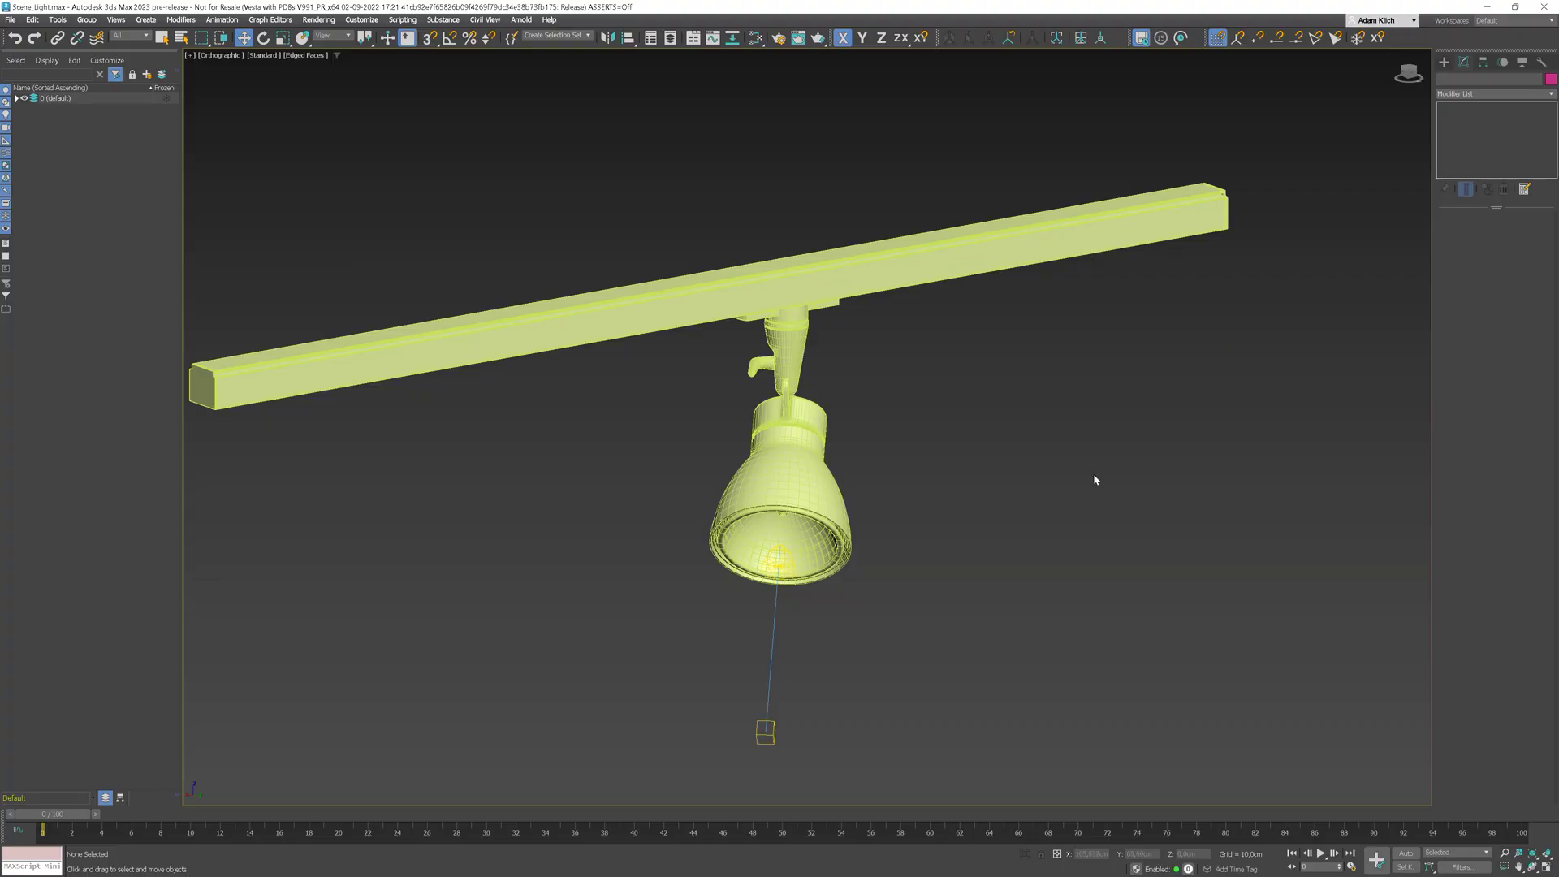
Step: Select all spotlight elements except the track and detach them from the Light object as a separate object
click(786, 440)
alt+middle_drag(956, 444, 799, 387)
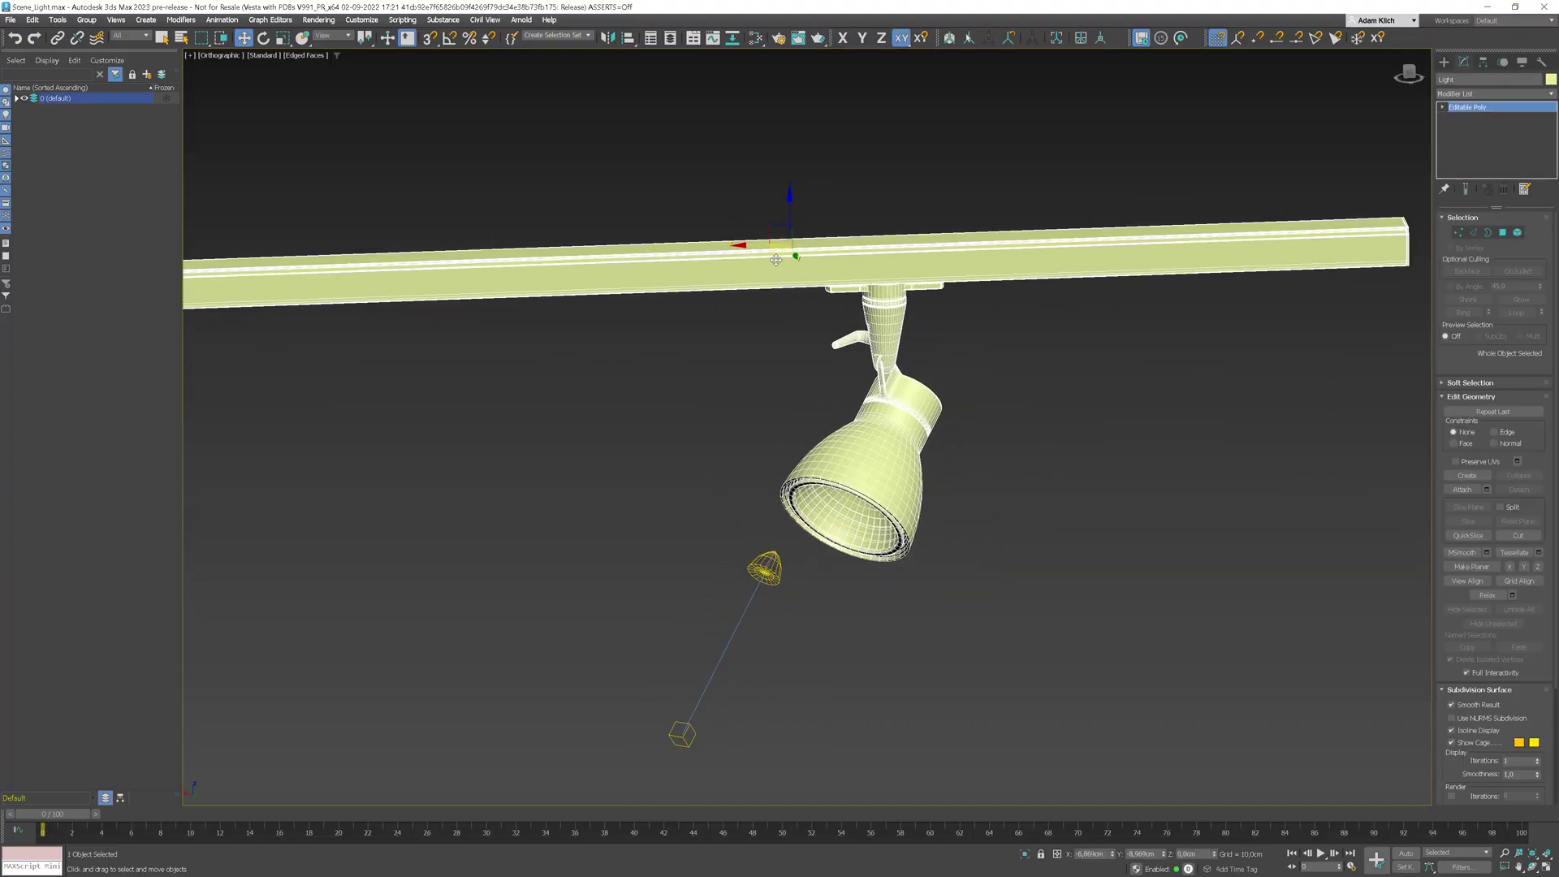
click(1516, 234)
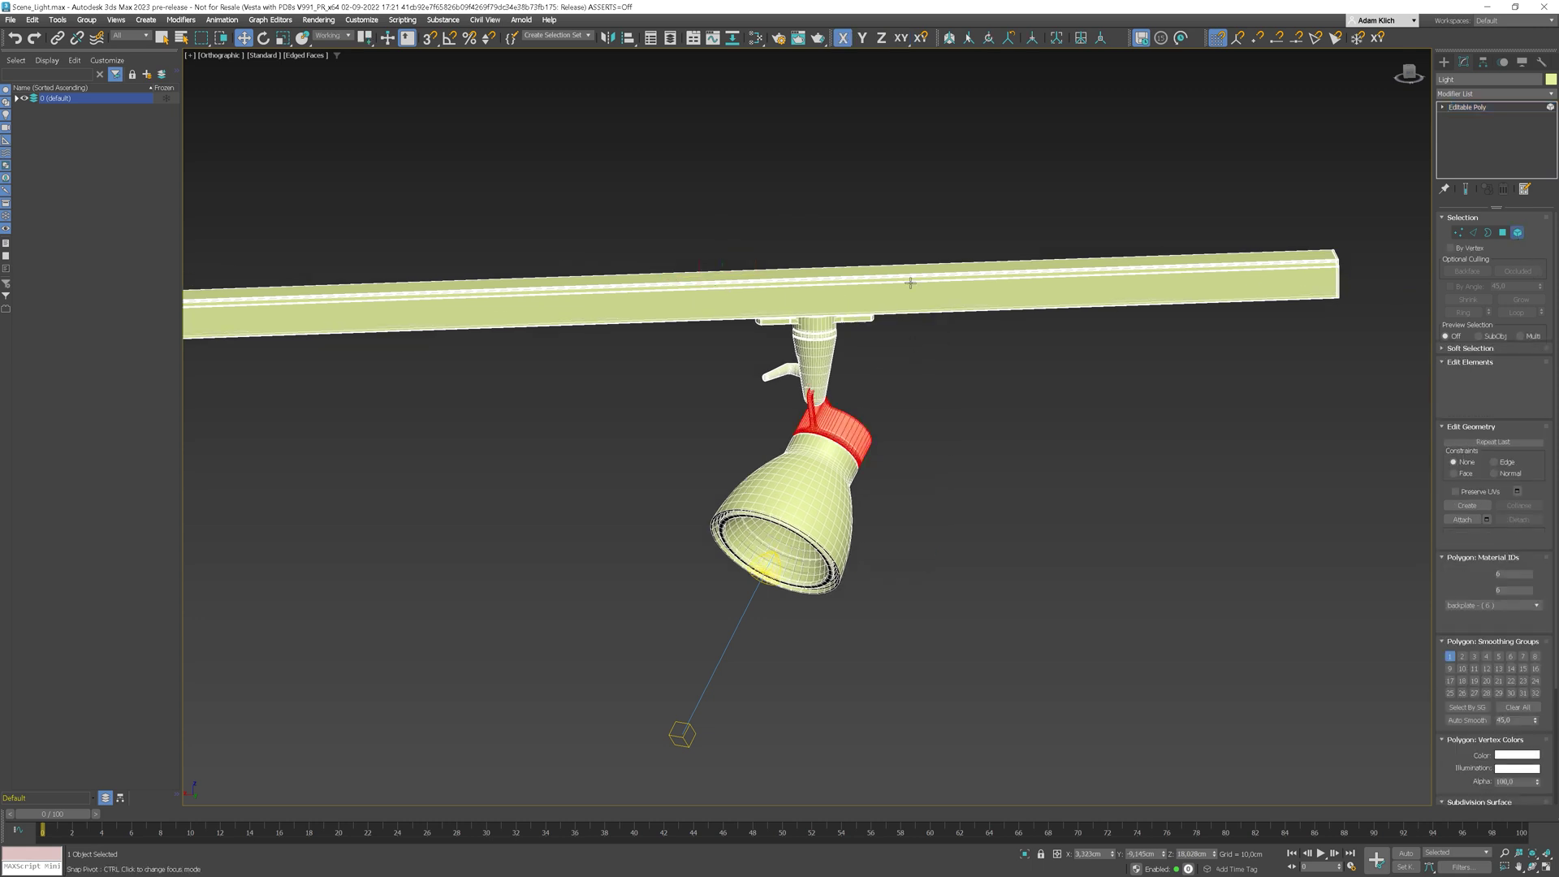
drag(662, 613, 653, 620)
alt+drag(1012, 224, 1001, 310)
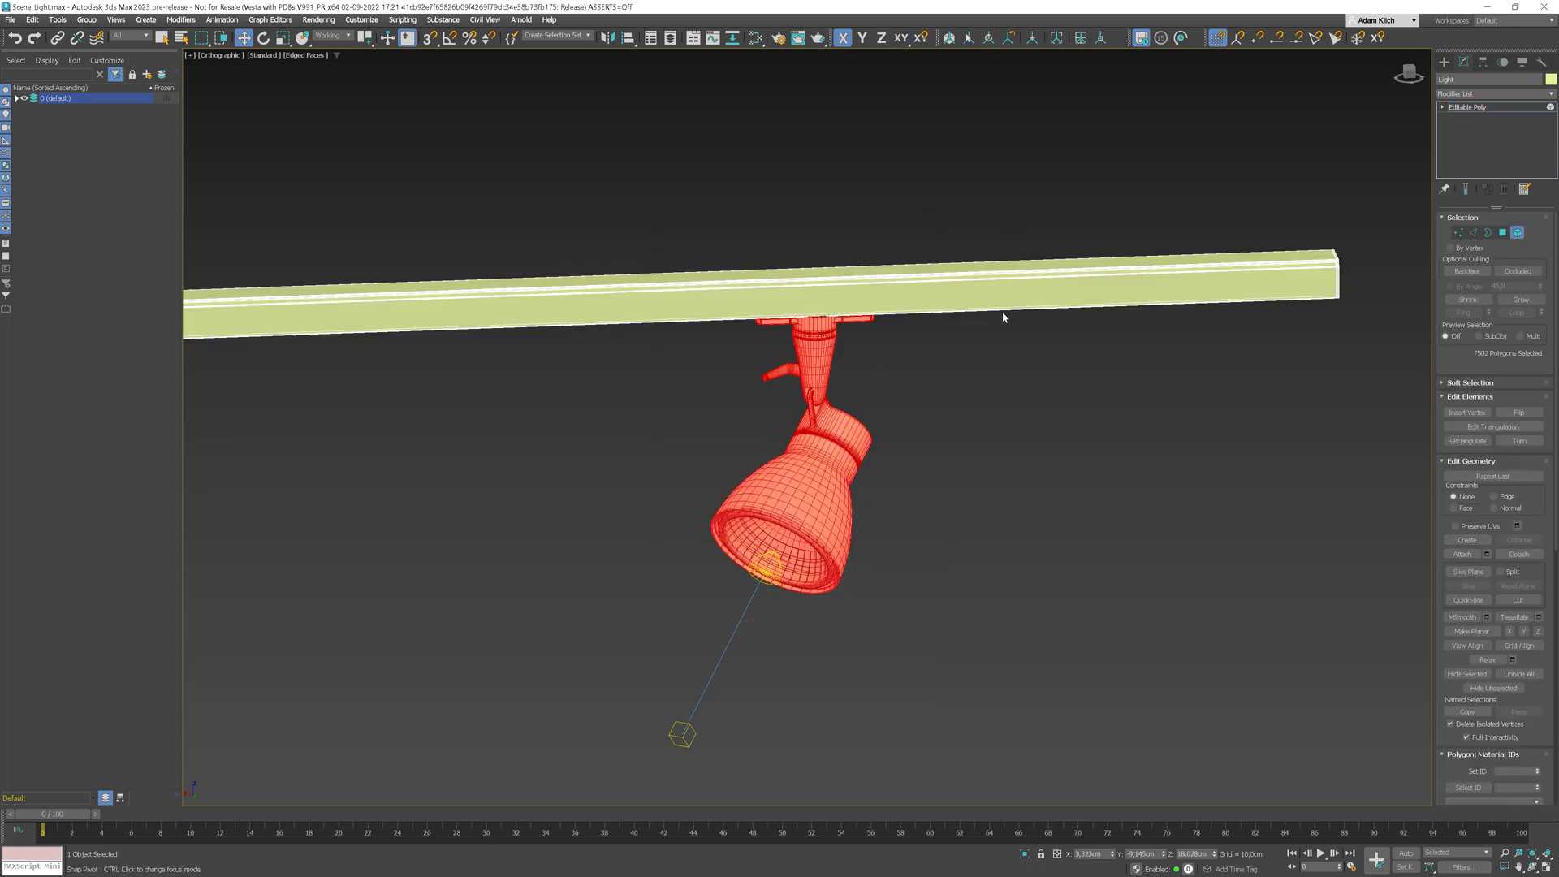
alt+middle_drag(1002, 310, 1003, 286)
click(1517, 554)
key(Return)
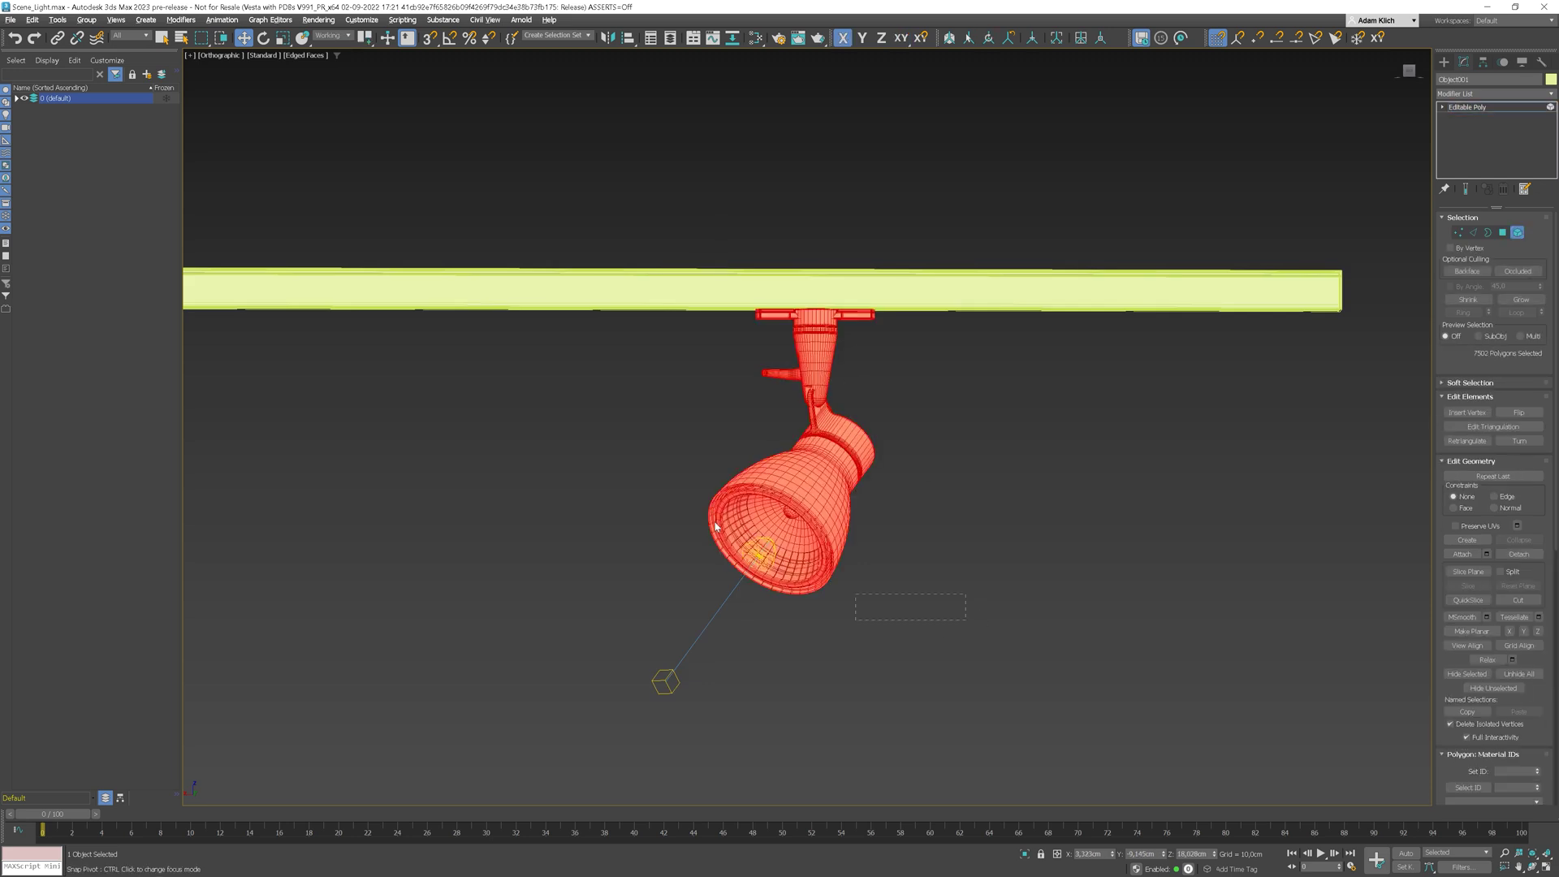
Step: Detach the arm and lamp head from the mount, and the lamp head from the arm, as Object002 and Object003
click(1524, 557)
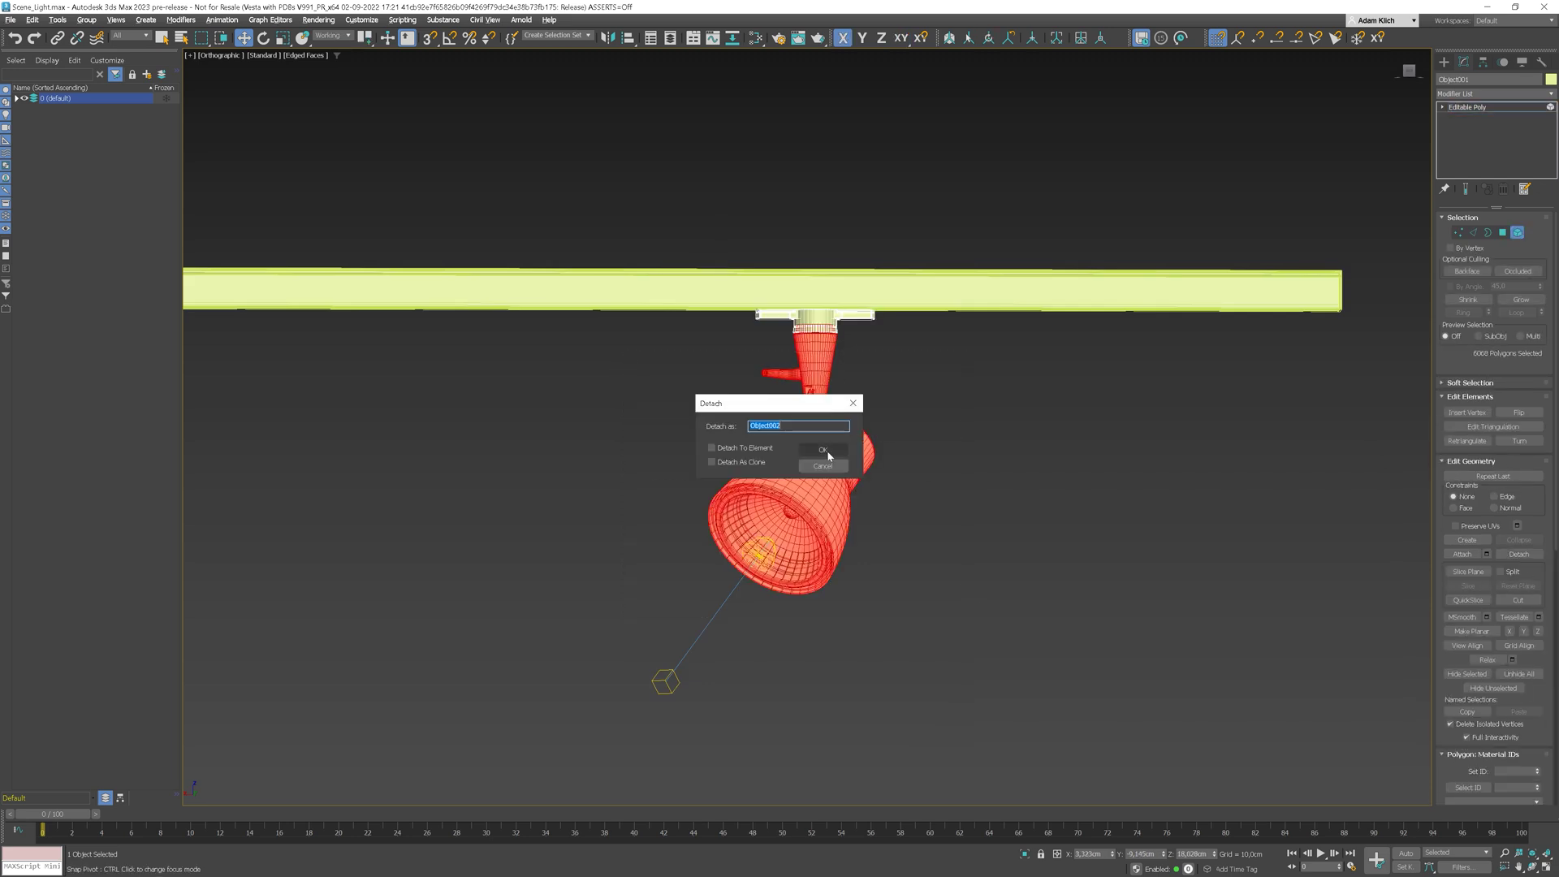
click(826, 454)
drag(950, 603, 602, 422)
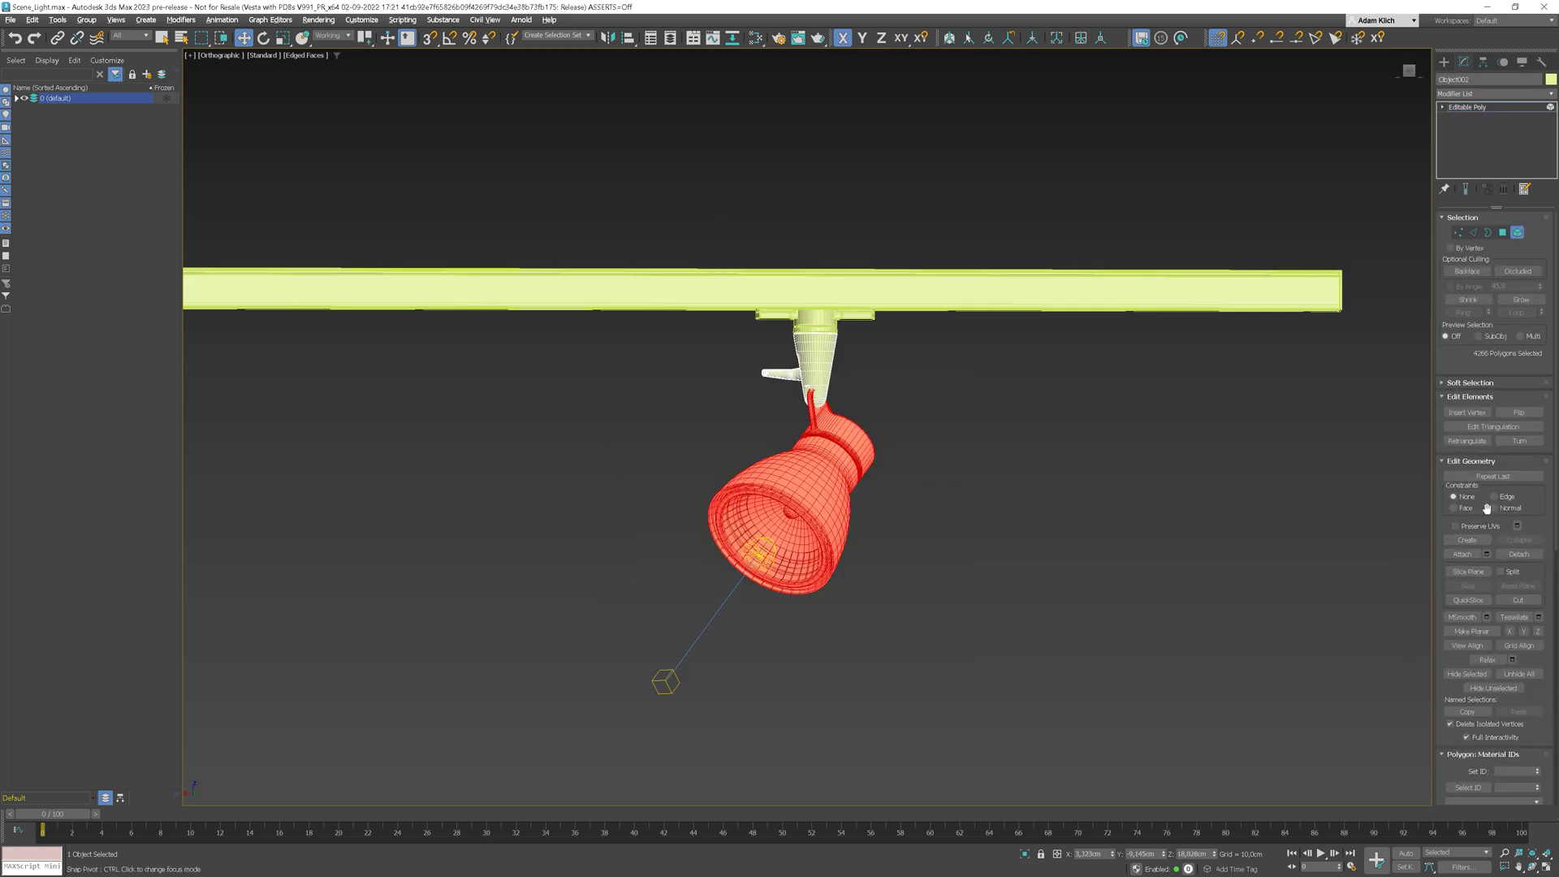
click(1523, 554)
click(823, 453)
click(1517, 232)
click(1055, 389)
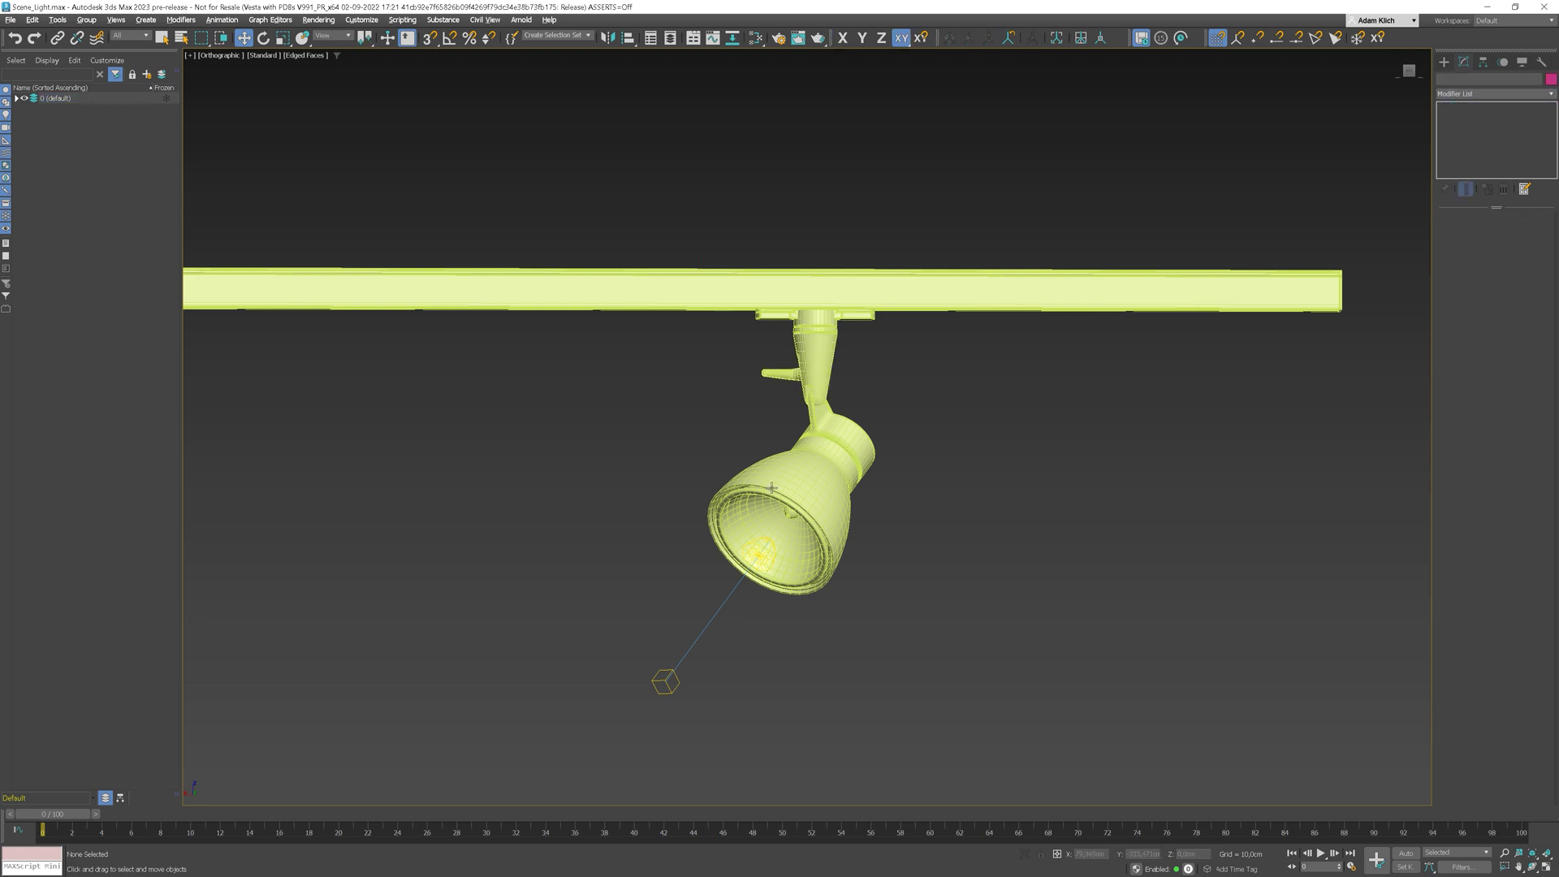
Step: Examine where the pivots of the detached lamp parts sit using Affect Pivot Only
click(771, 487)
click(821, 327)
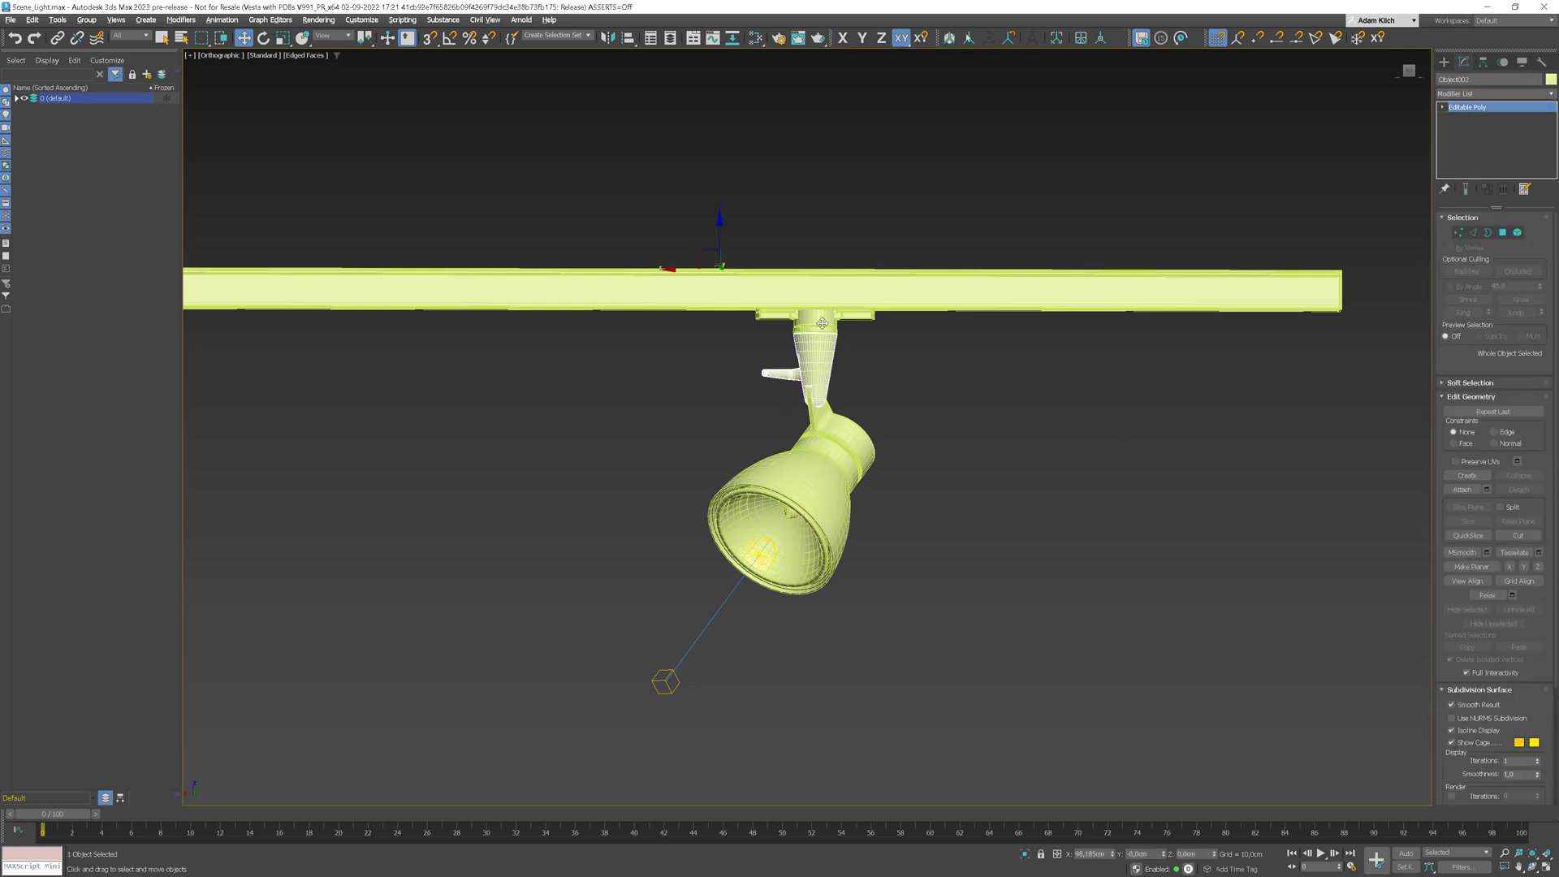
click(822, 322)
click(1485, 61)
click(1493, 141)
click(787, 469)
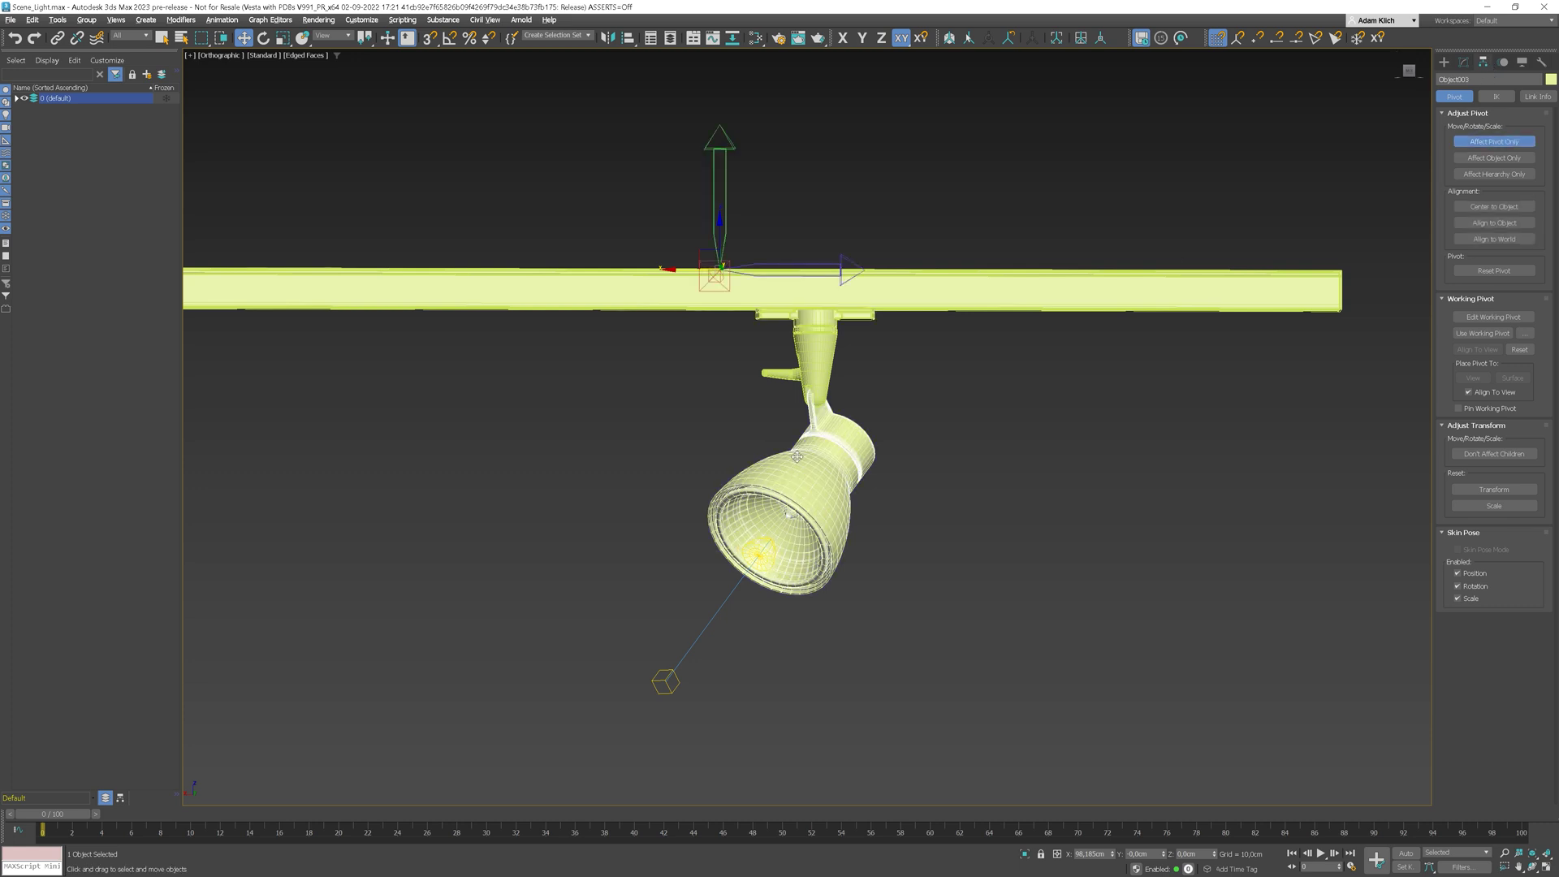
click(821, 376)
click(1493, 141)
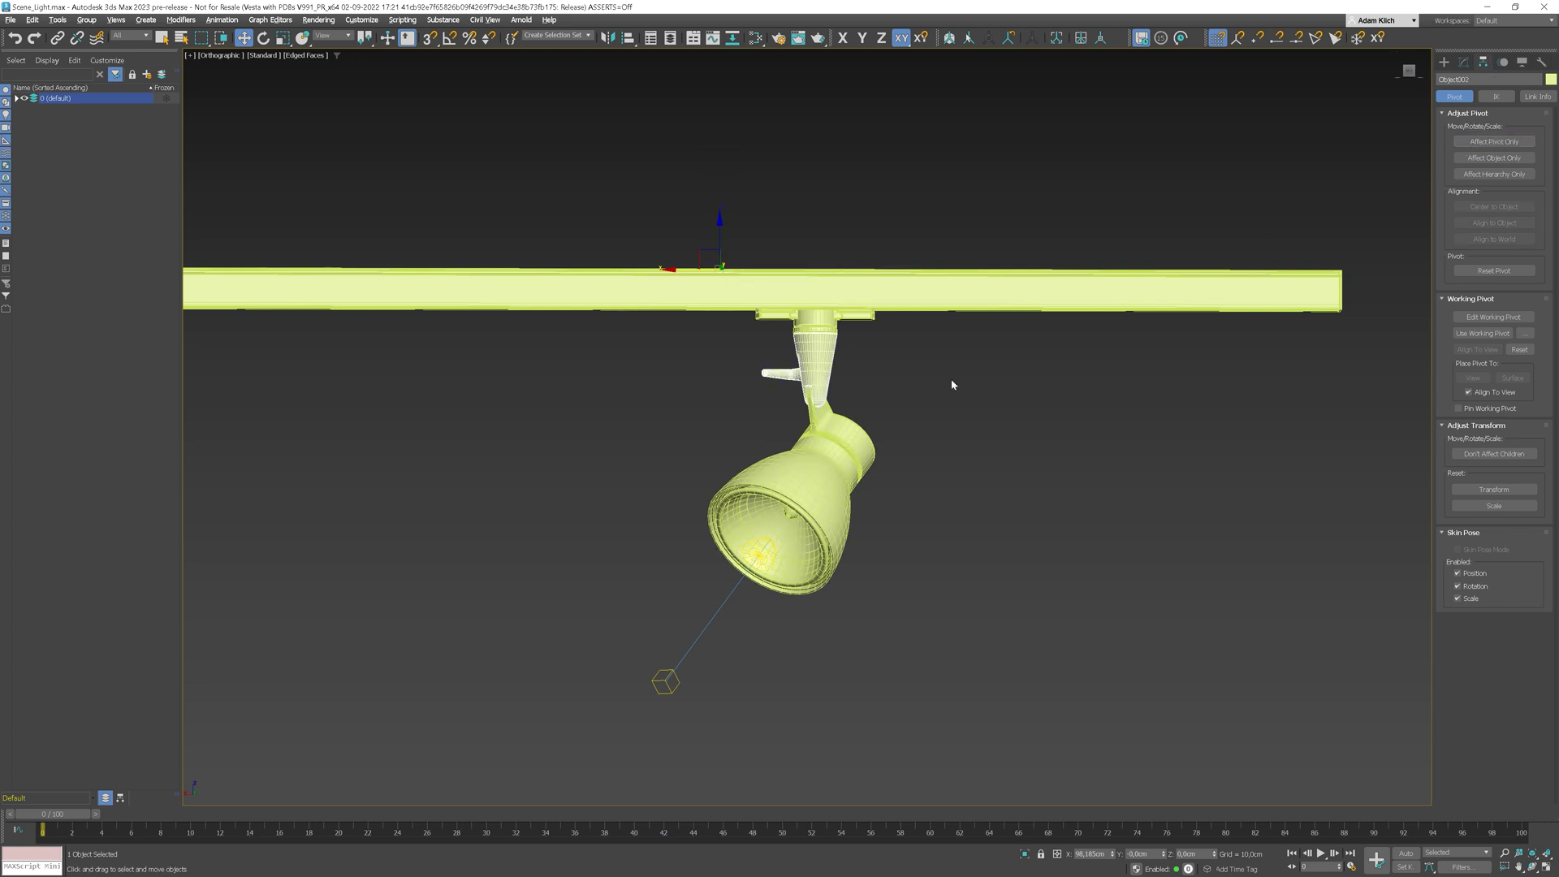
Step: Snap the working pivot to the centre of the mount's top face, align the mount's own pivot to it and check it
click(820, 324)
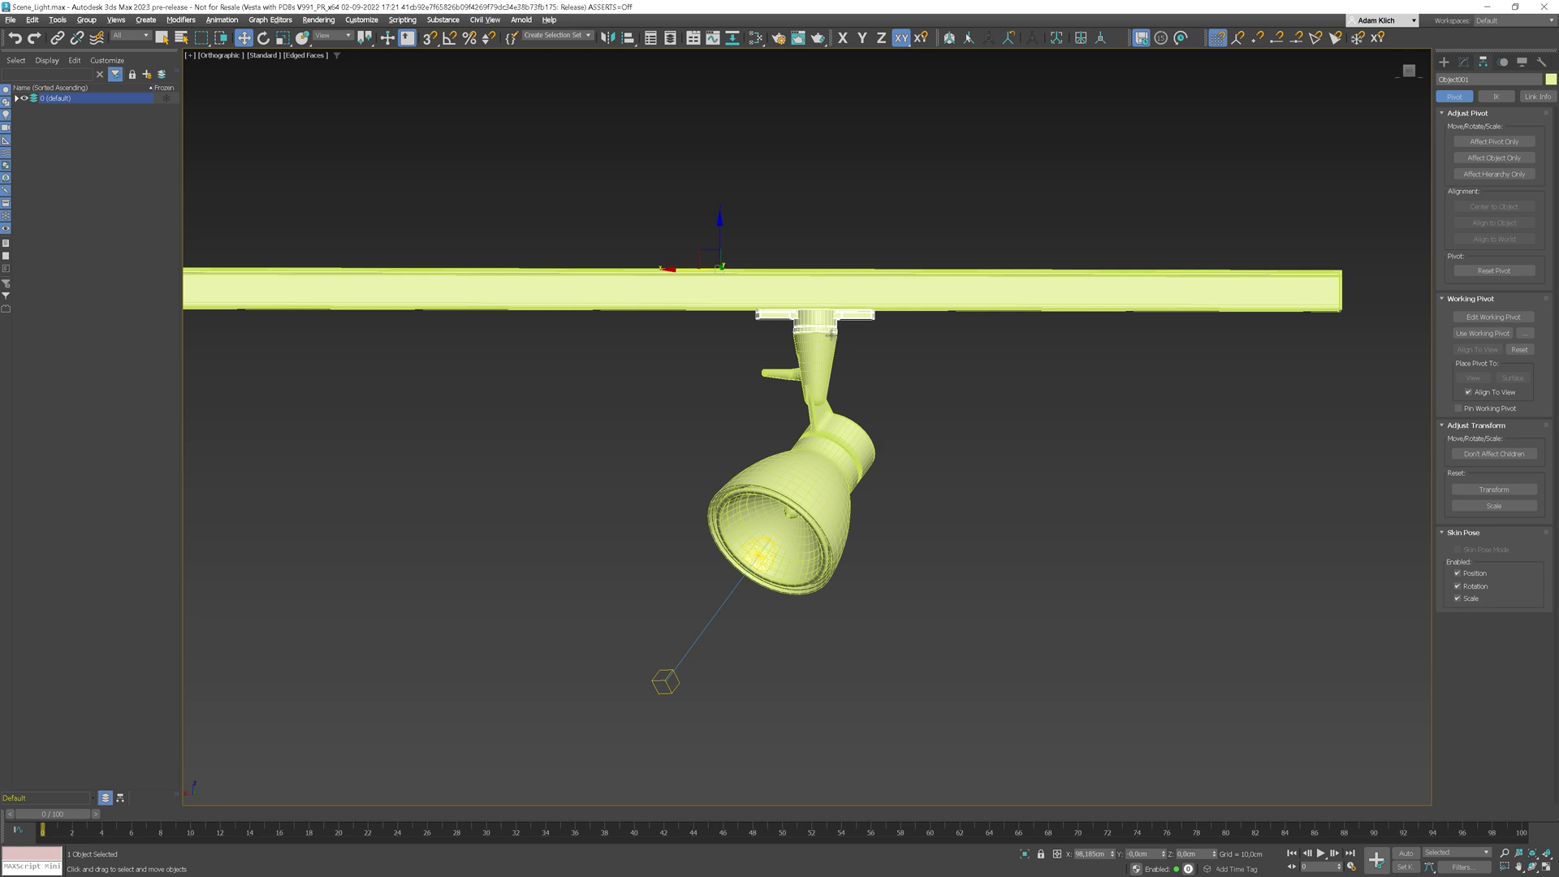
key(z)
alt+middle_drag(884, 322, 850, 258)
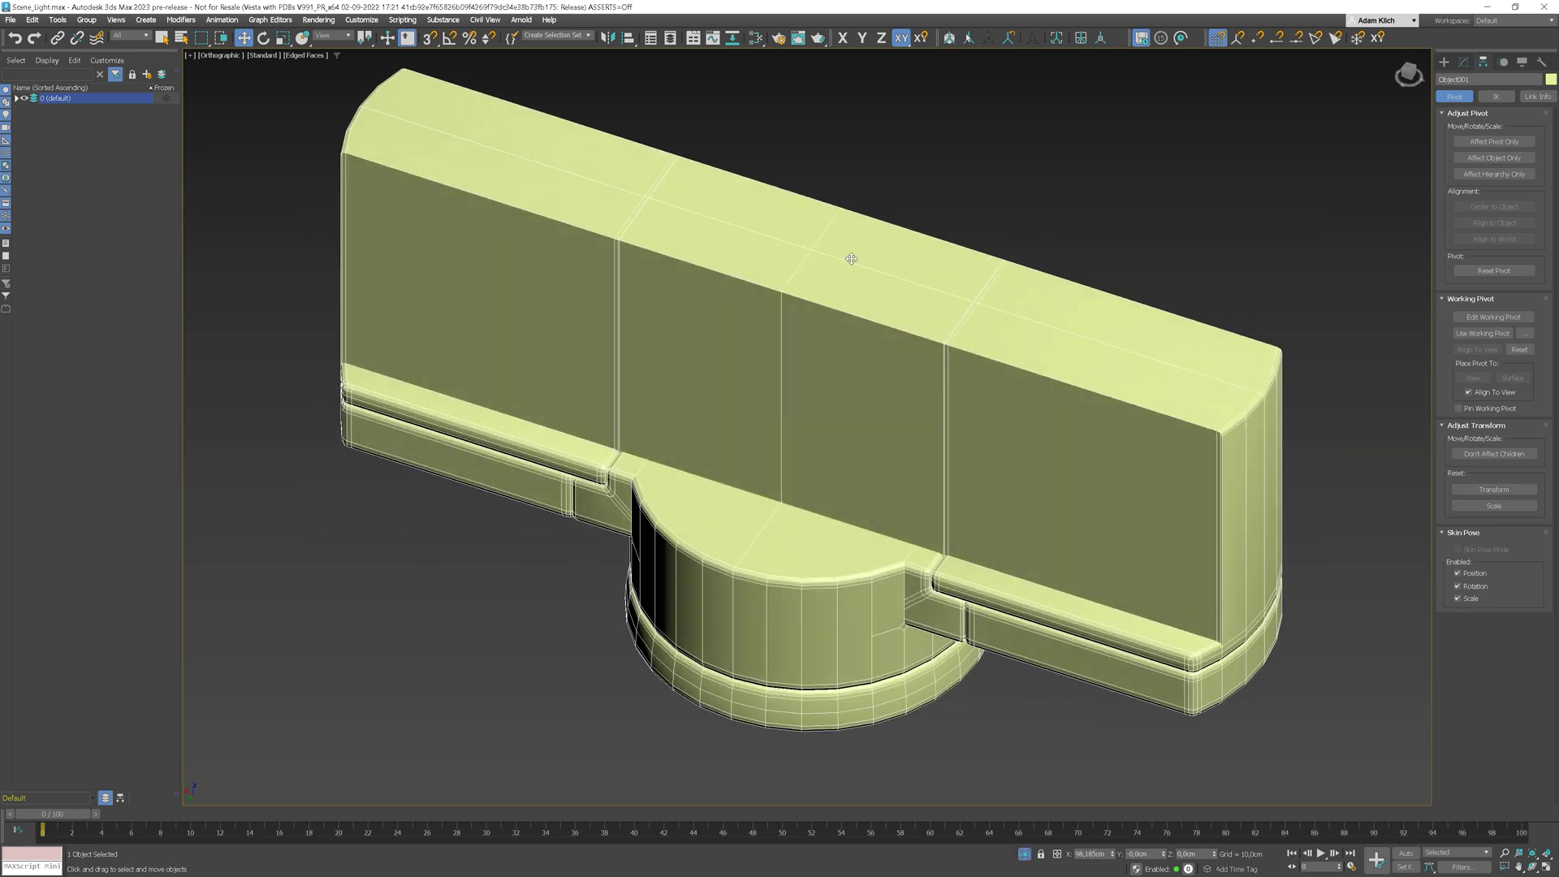
click(948, 38)
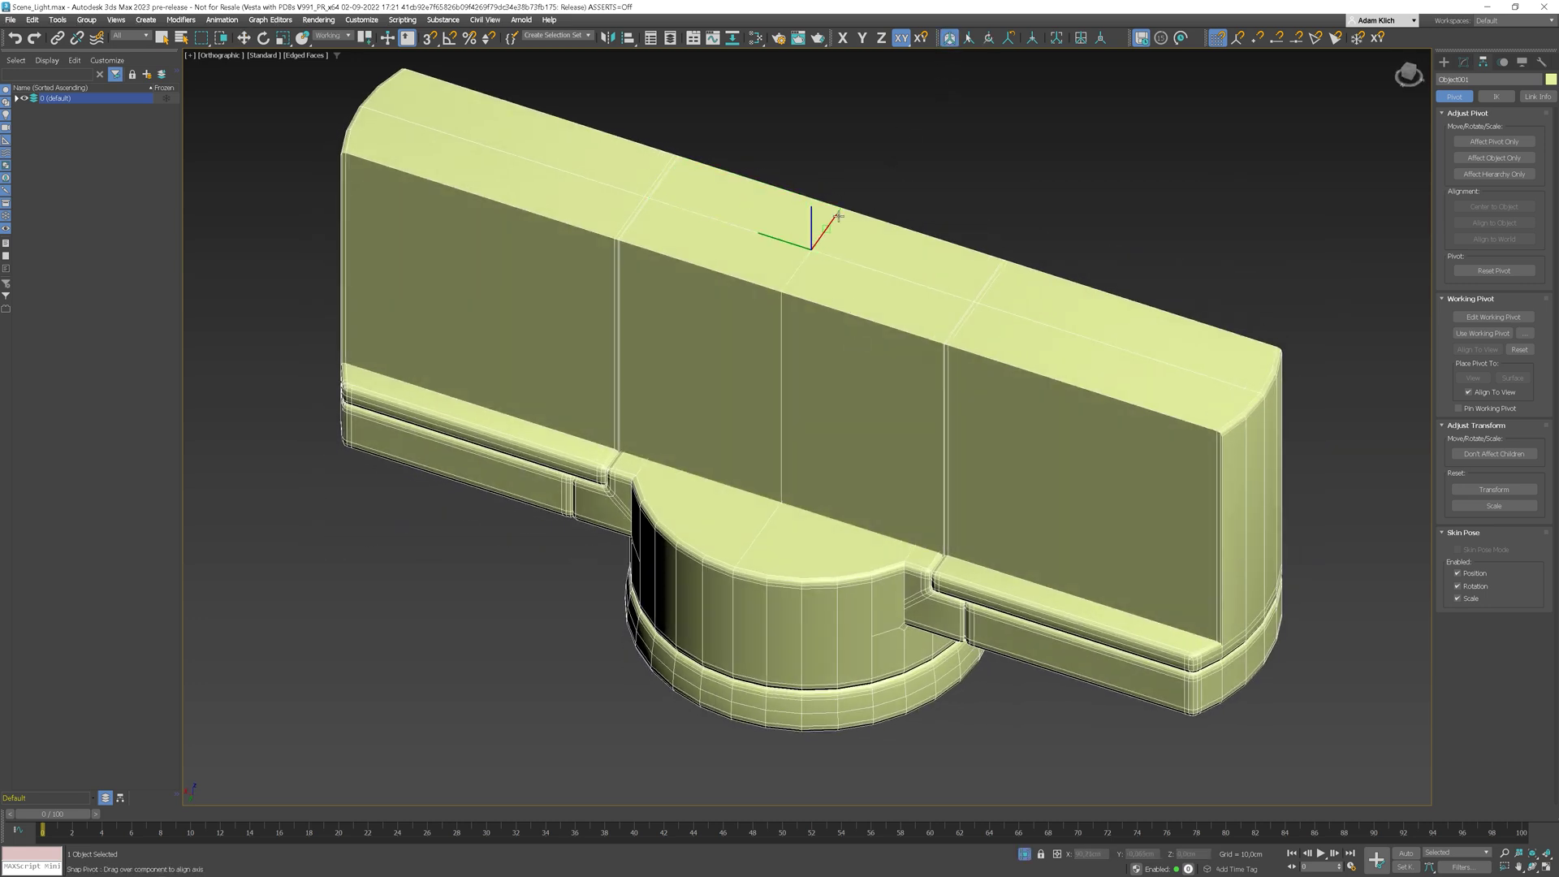
key(w)
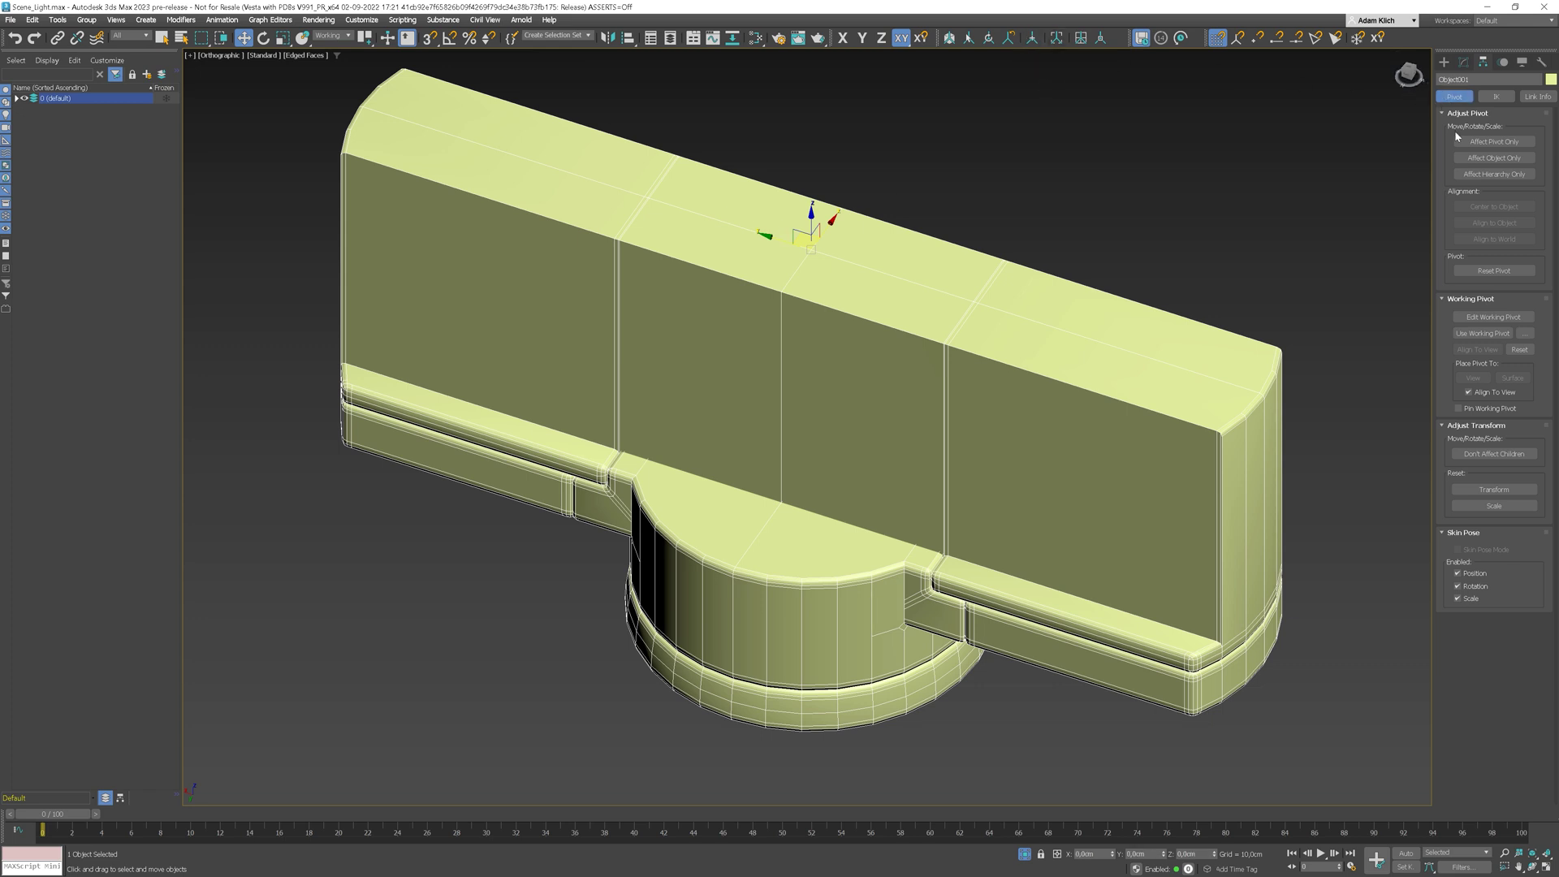
click(1486, 143)
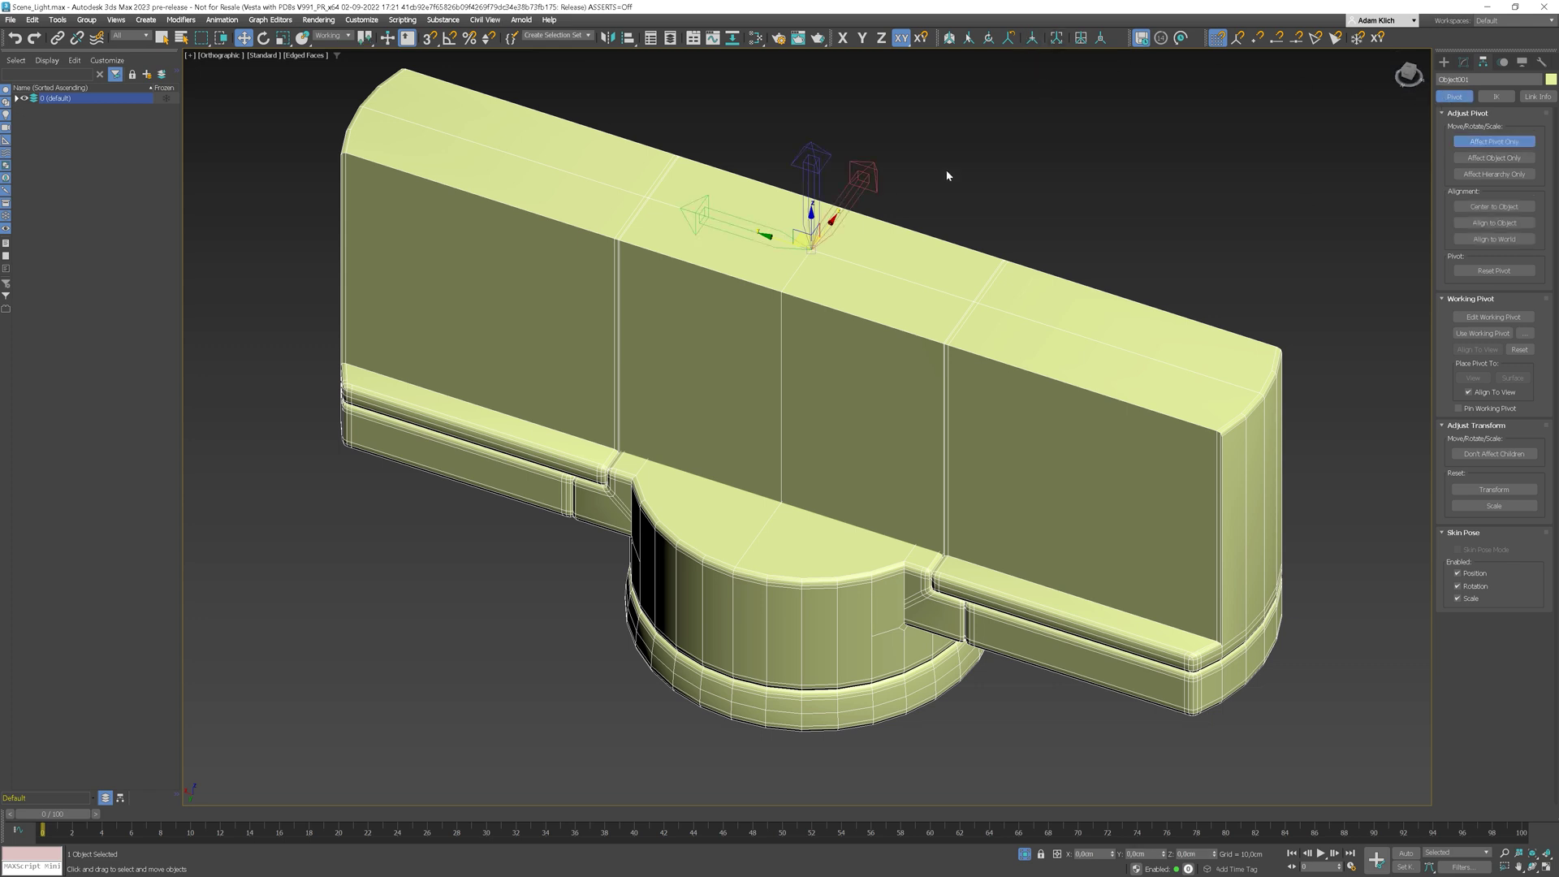
click(1471, 144)
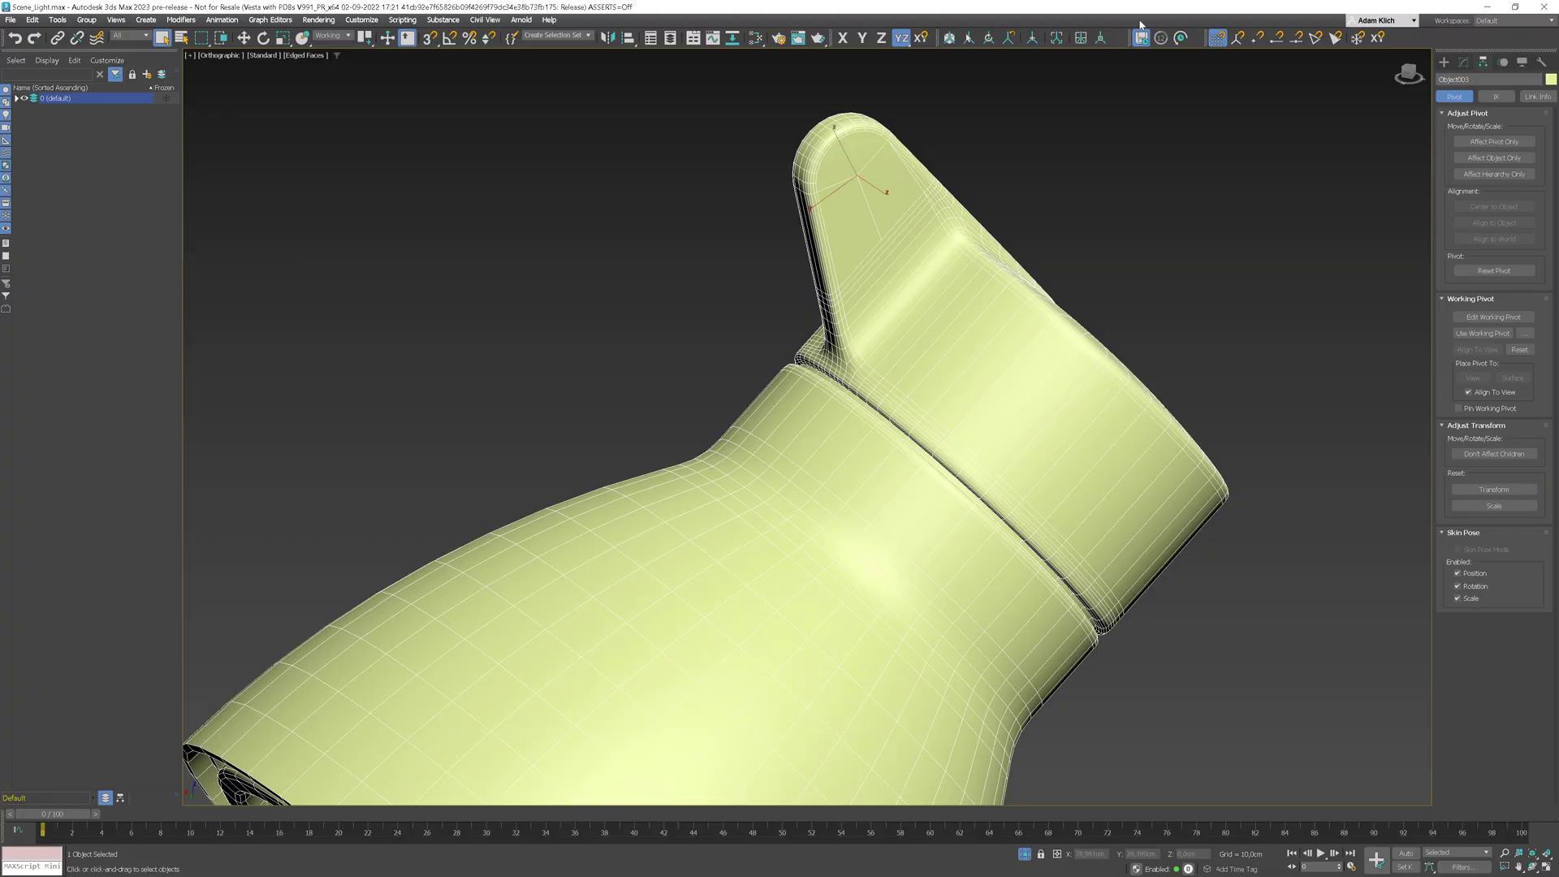
Step: Create a point helper from the working pivot at the lamp head's rounded joint
click(1098, 42)
scroll(990, 151, down, 3)
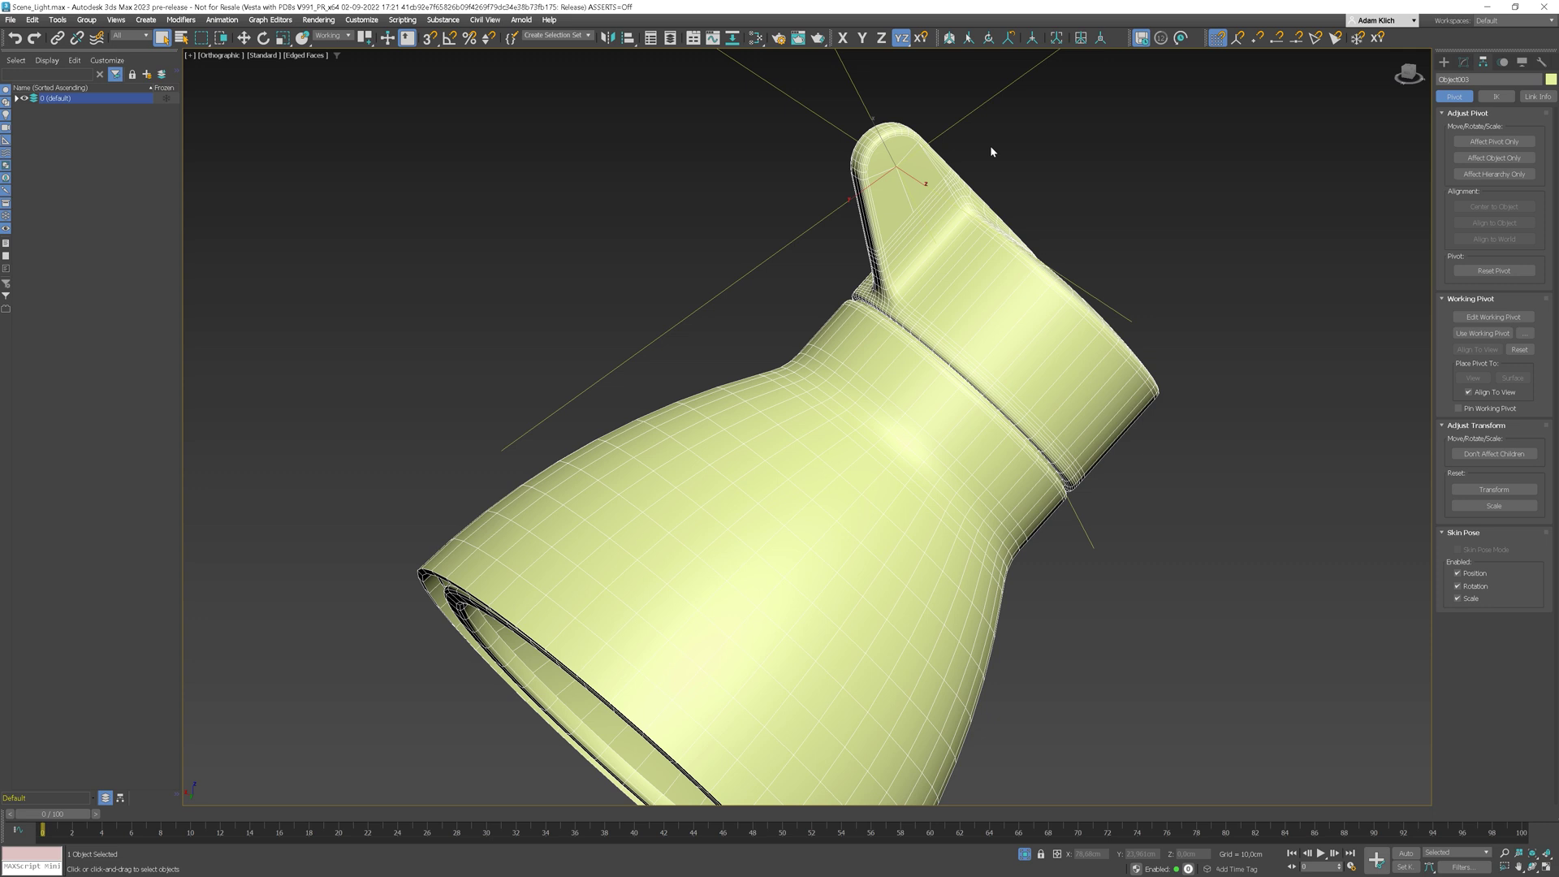
scroll(990, 151, down, 2)
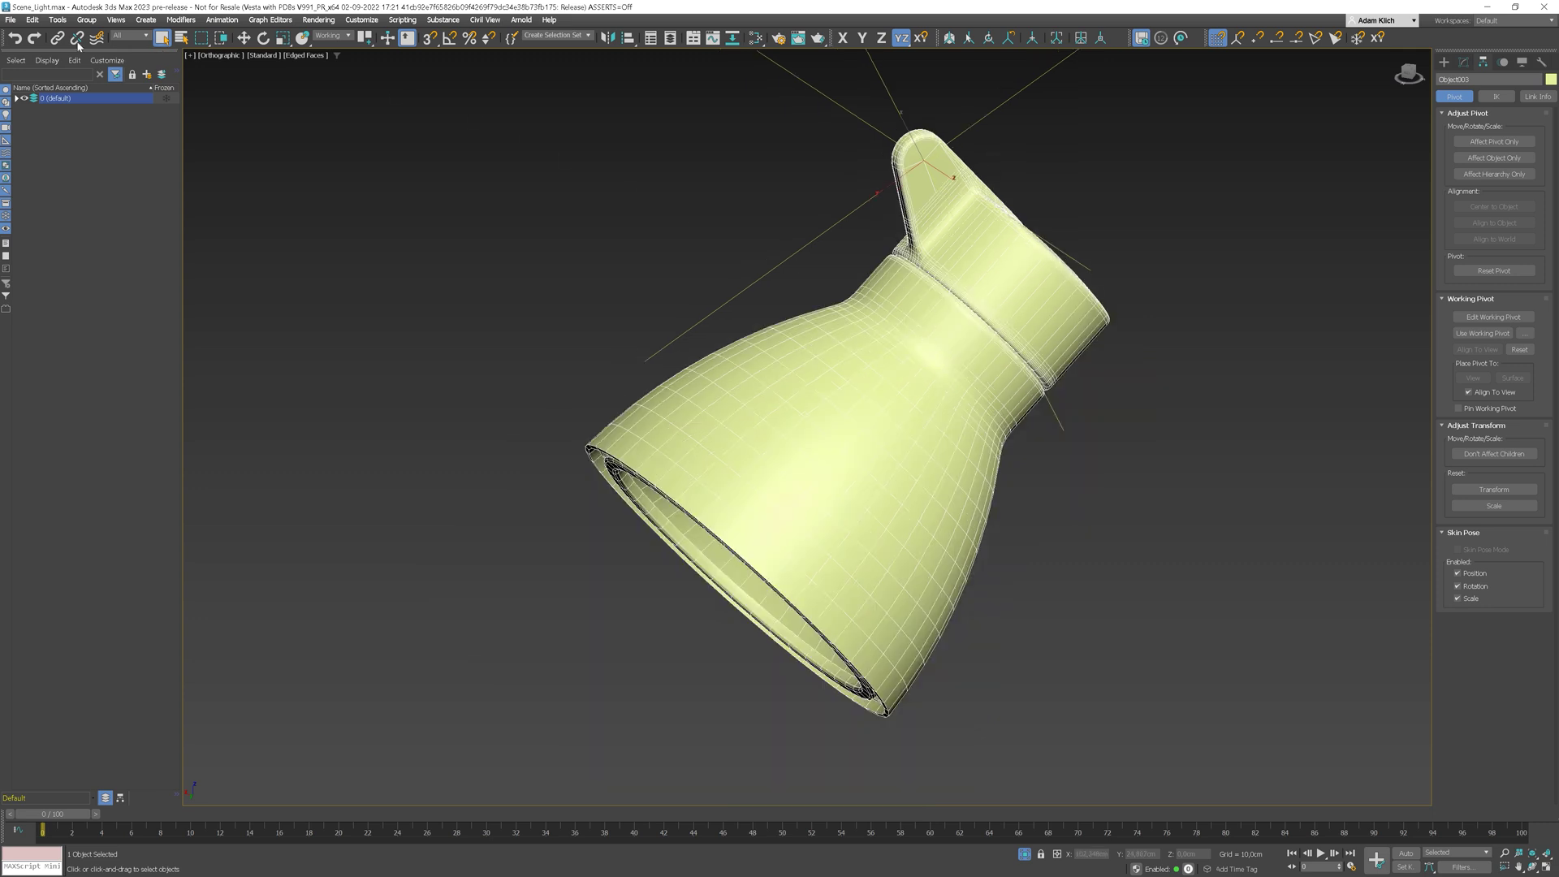
Step: Select the point helper at the lamp head's joint for rotation and set the reference coordinate system to Local
click(1018, 94)
key(e)
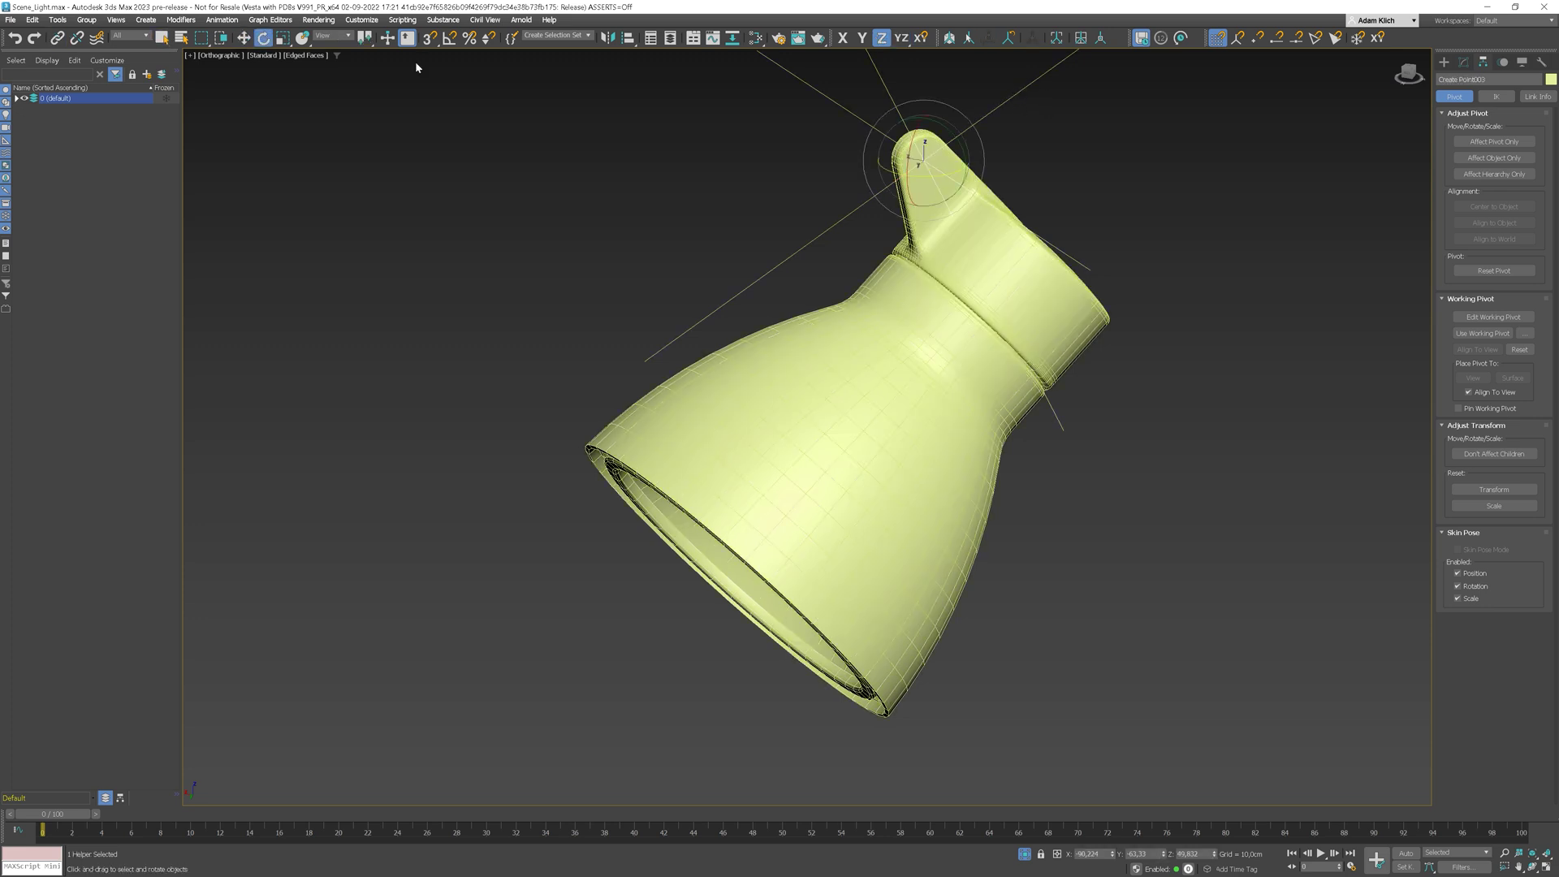
click(347, 36)
click(329, 76)
Step: Test-rotate the lamp head with its joint's point helper and undo the rotation
alt+middle_drag(1111, 162, 1100, 157)
mouse_move(885, 146)
mouse_down()
mouse_move(887, 184)
mouse_move(886, 154)
mouse_up()
key(ctrl+z)
Step: Unhide all objects and rotate the lamp head with its joint's point helper against the full track light
right_click(1089, 160)
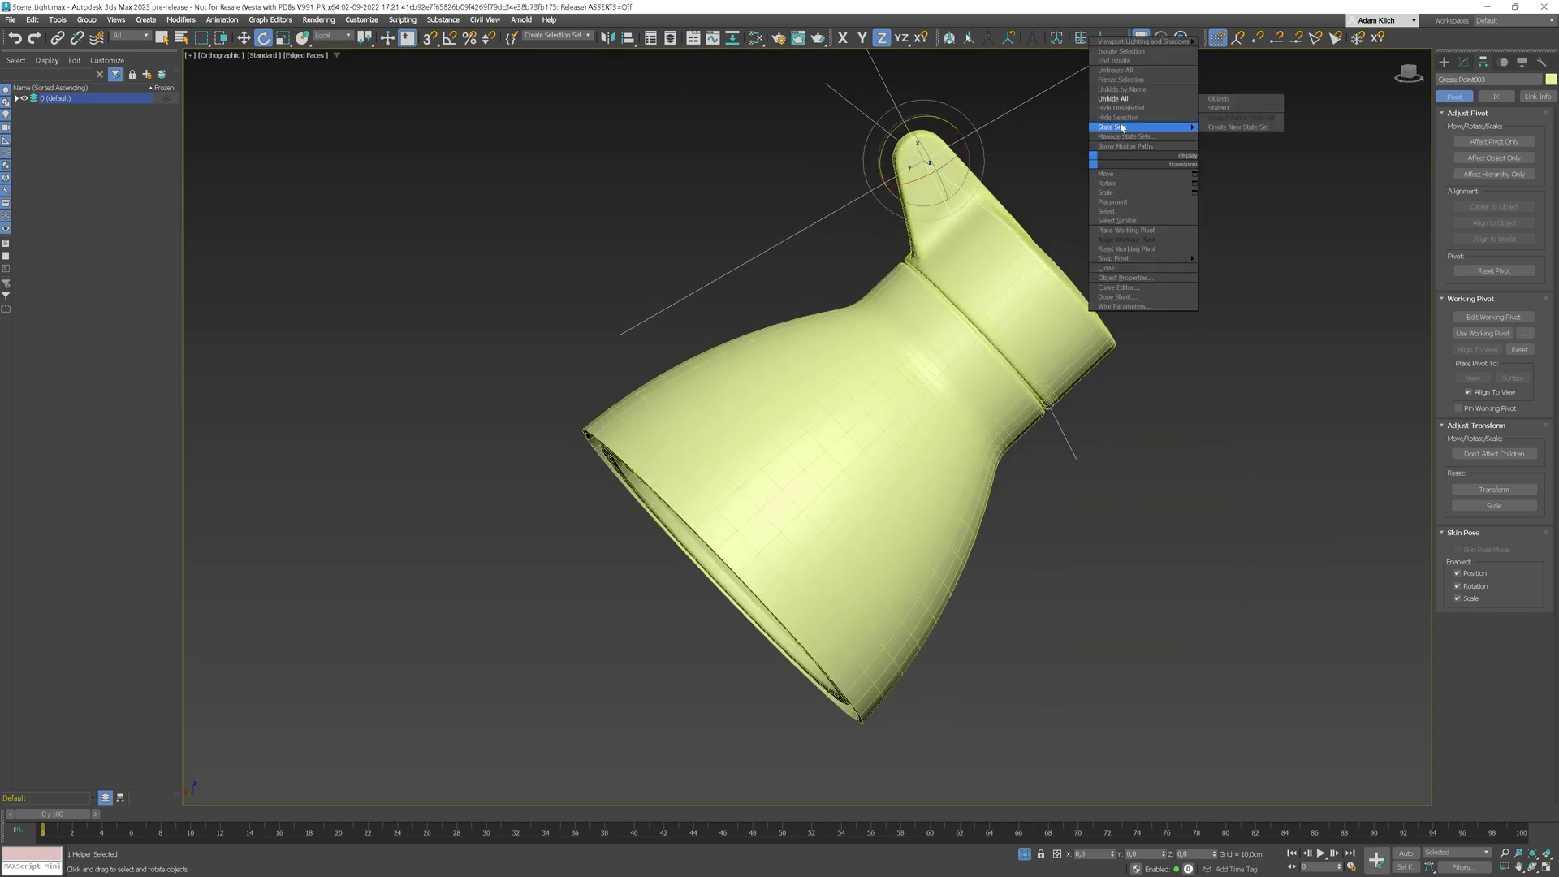
click(1129, 99)
scroll(838, 311, down, 6)
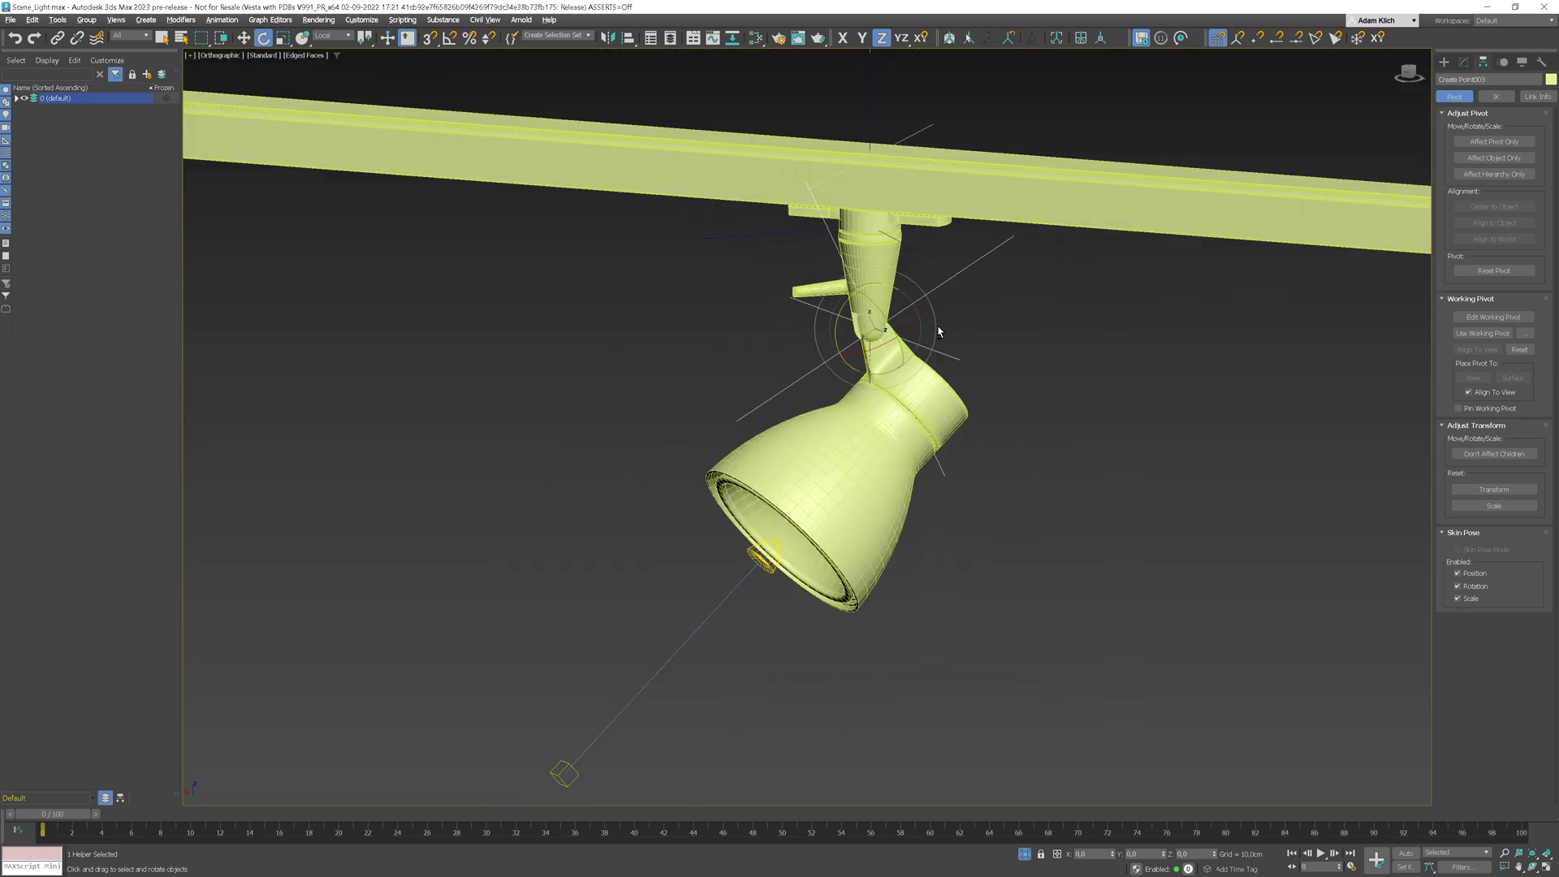
drag(841, 313, 839, 319)
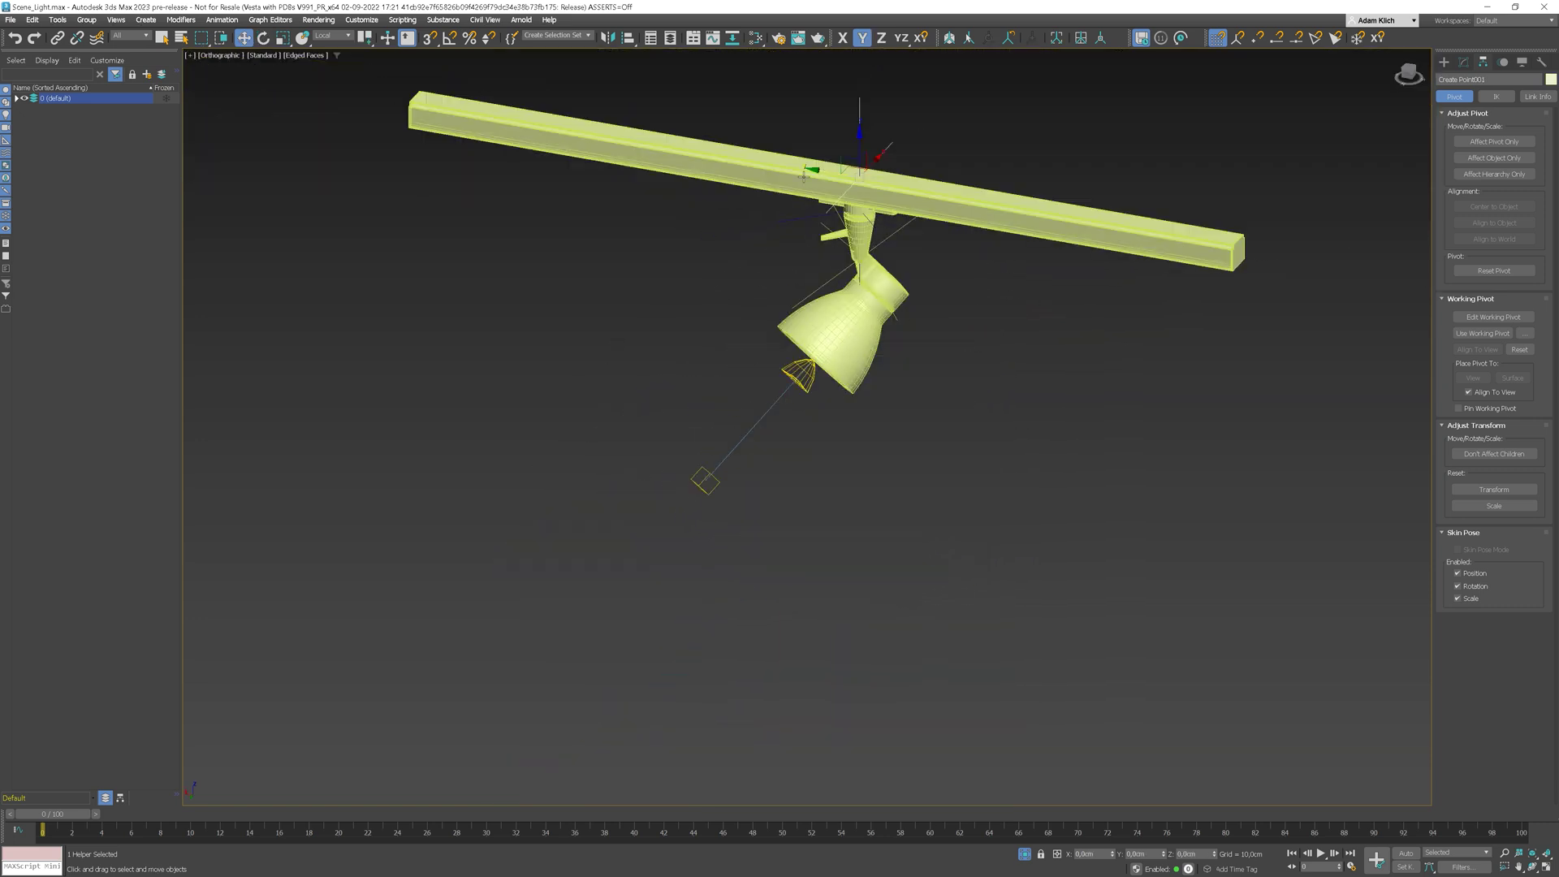
Step: Test the jointed track light by selecting the track and rotating the arm and lamp head with the mount's point helper
click(804, 171)
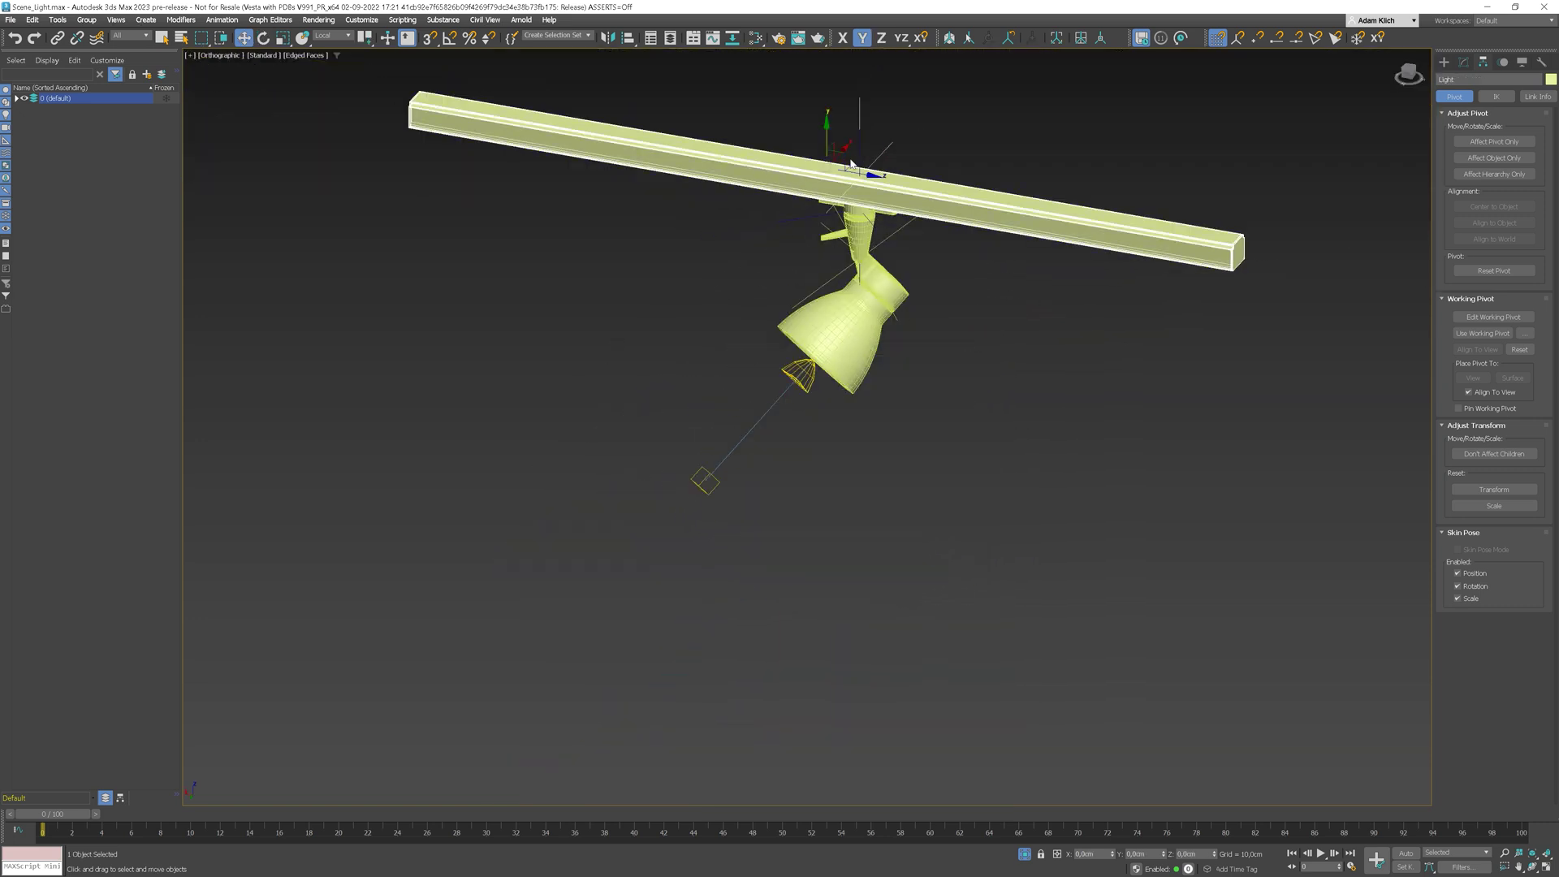
middle_drag(850, 162, 767, 285)
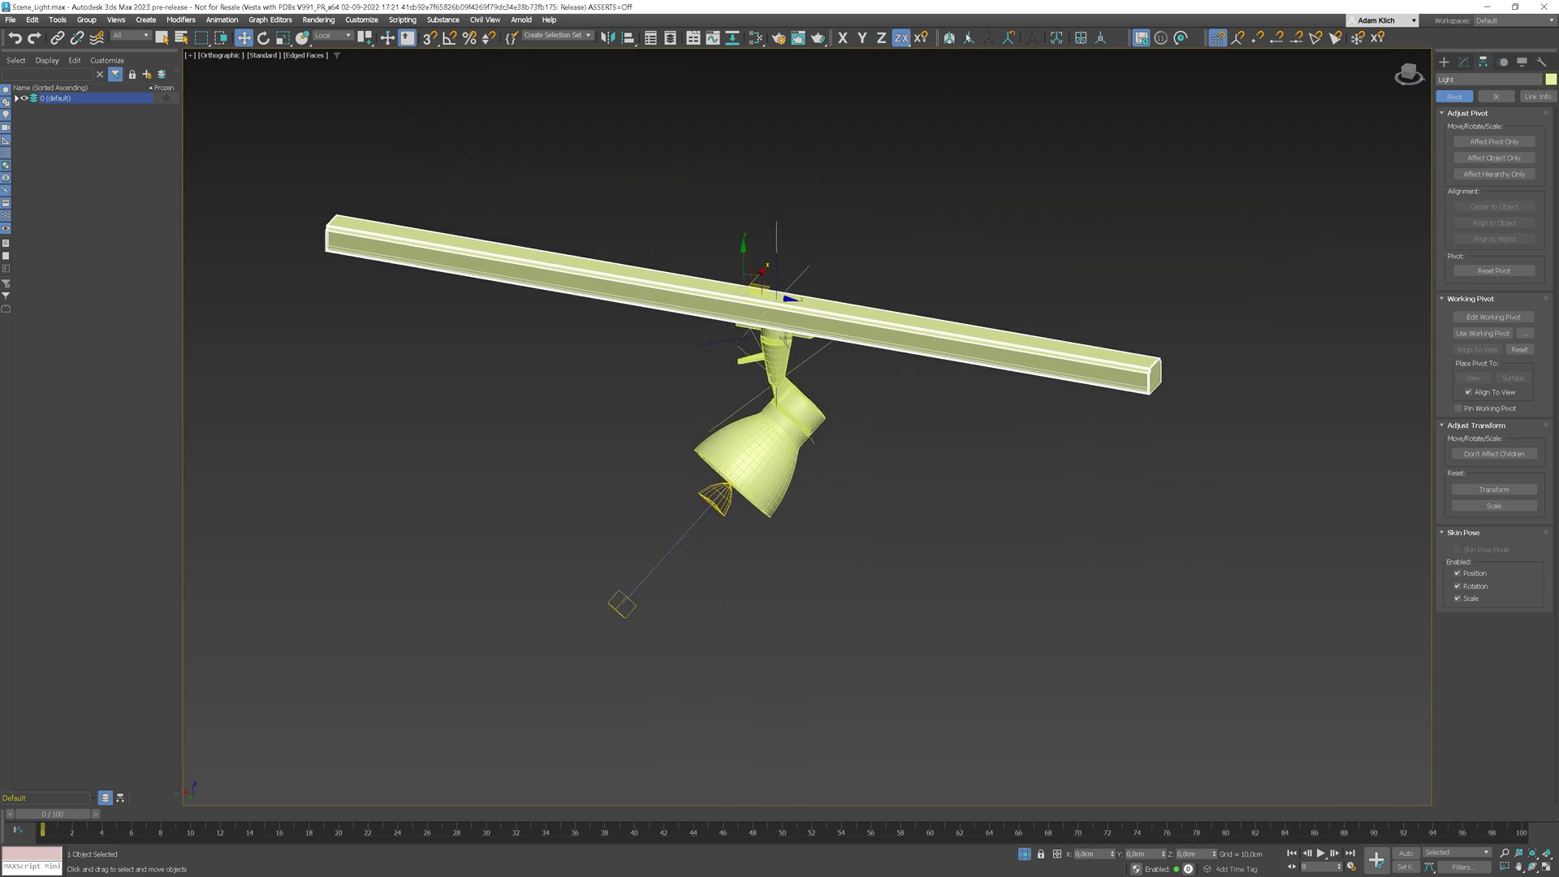
click(751, 353)
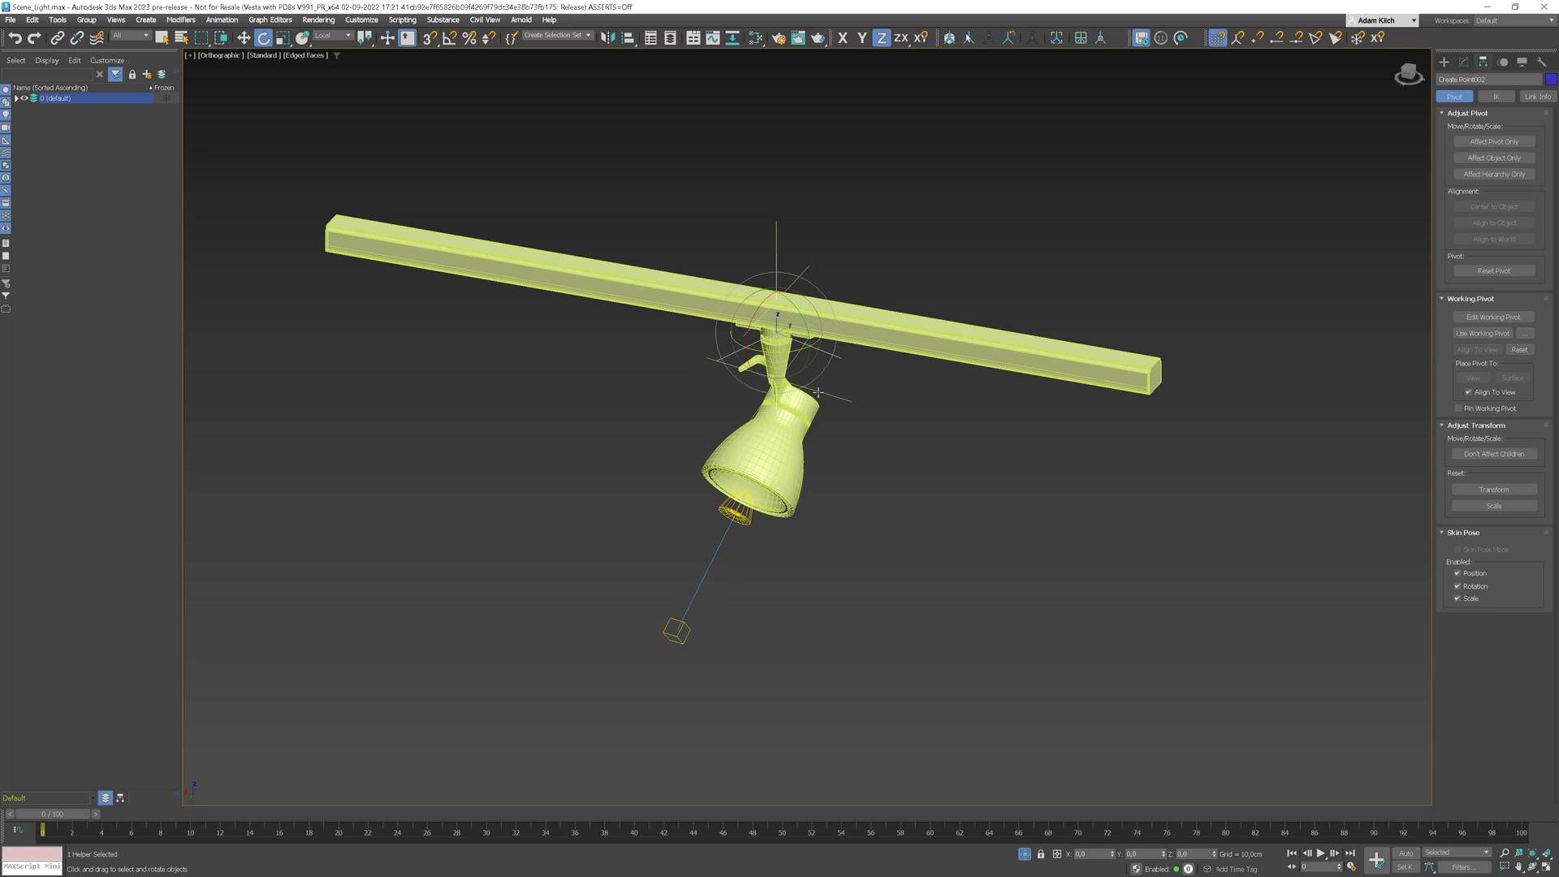
alt+middle_drag(822, 395, 756, 364)
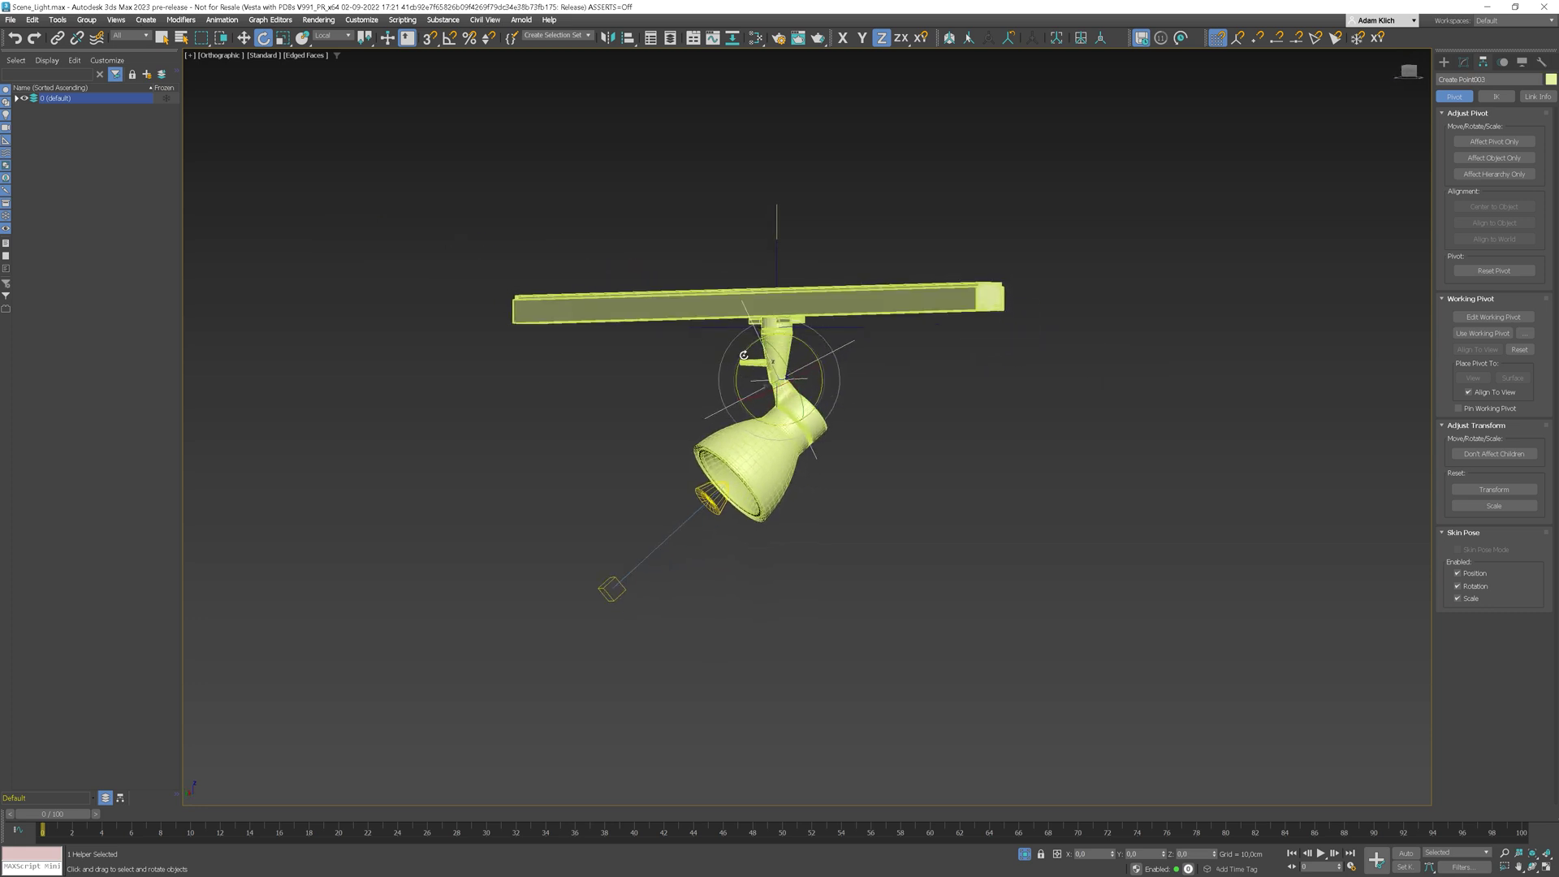